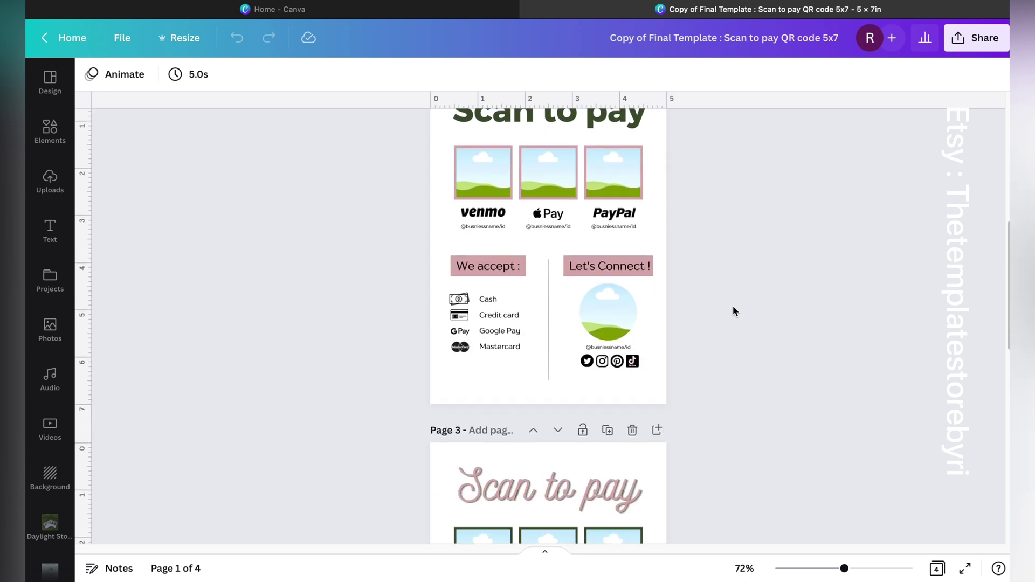
pyautogui.hotkey('ctrl', 'z')
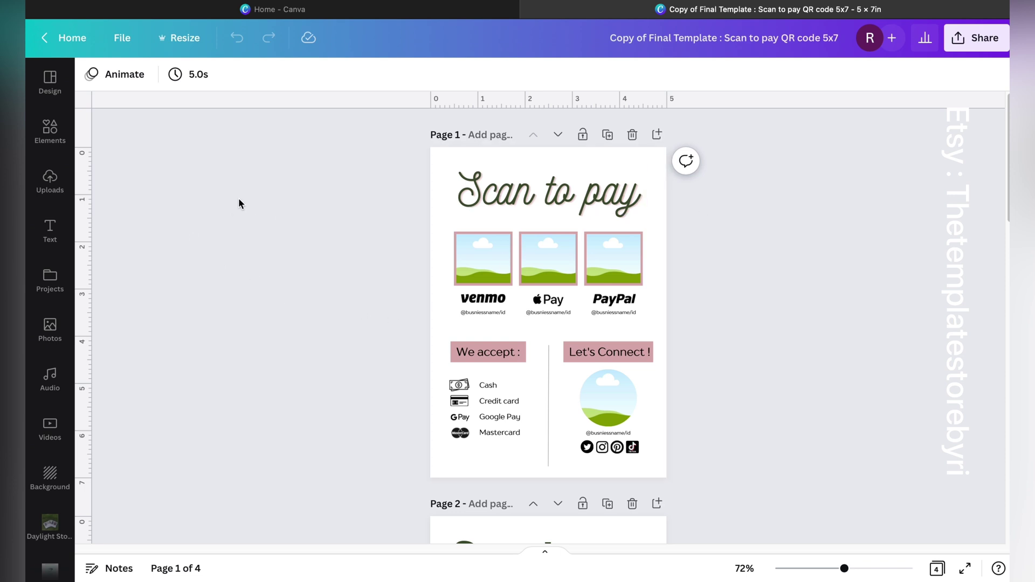
# Step: Upload The template shop.jpg from Downloads and place it, reduced in size, at the upper-right corner of page 1
pyautogui.click(44, 183)
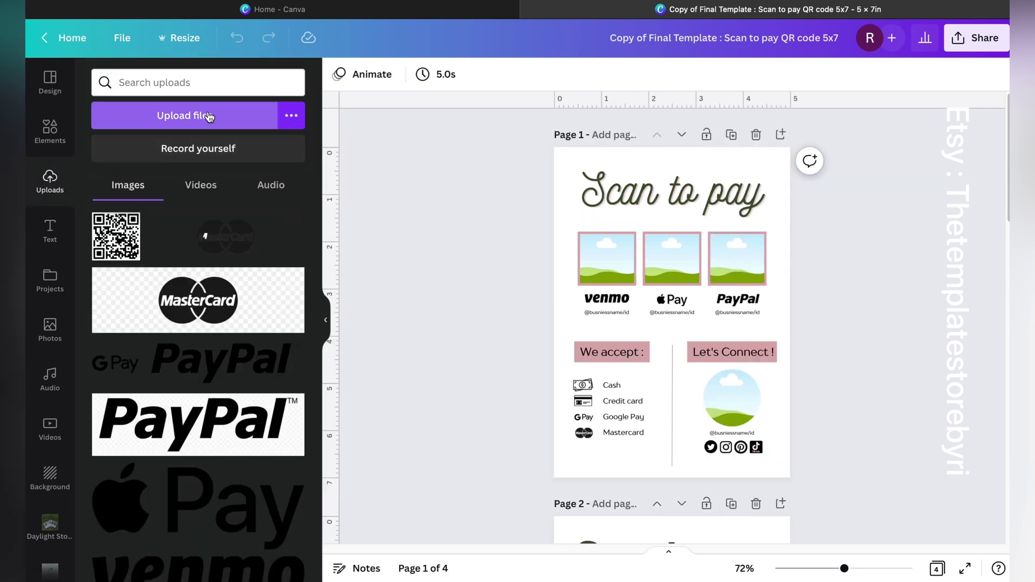
pyautogui.click(237, 115)
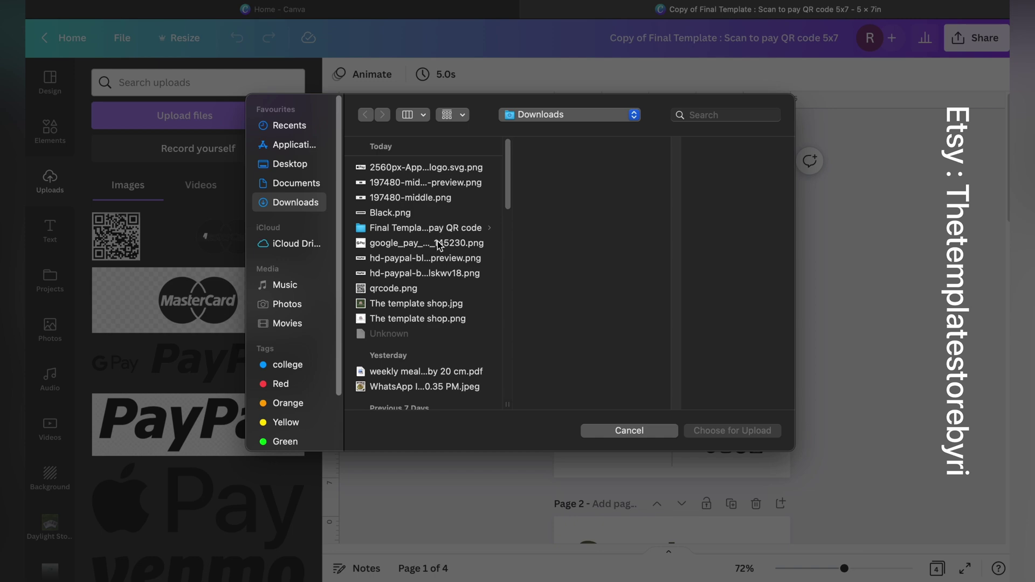
pyautogui.click(438, 303)
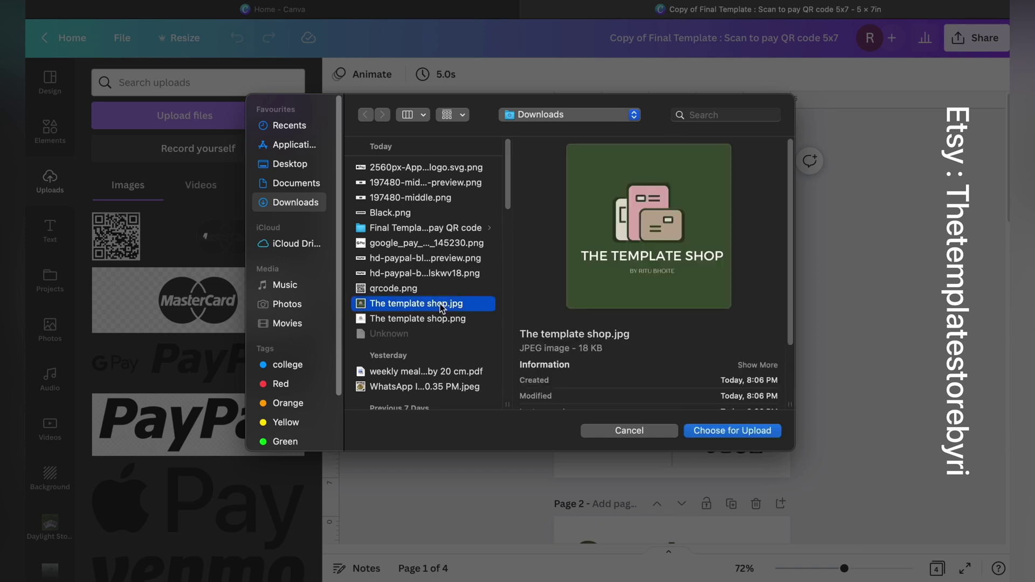
pyautogui.click(743, 430)
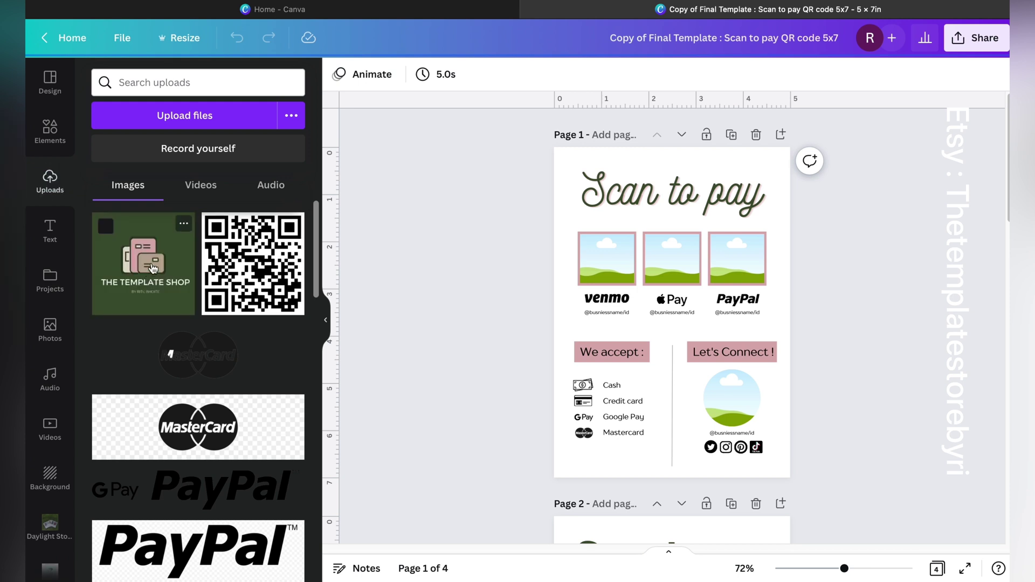
pyautogui.click(152, 268)
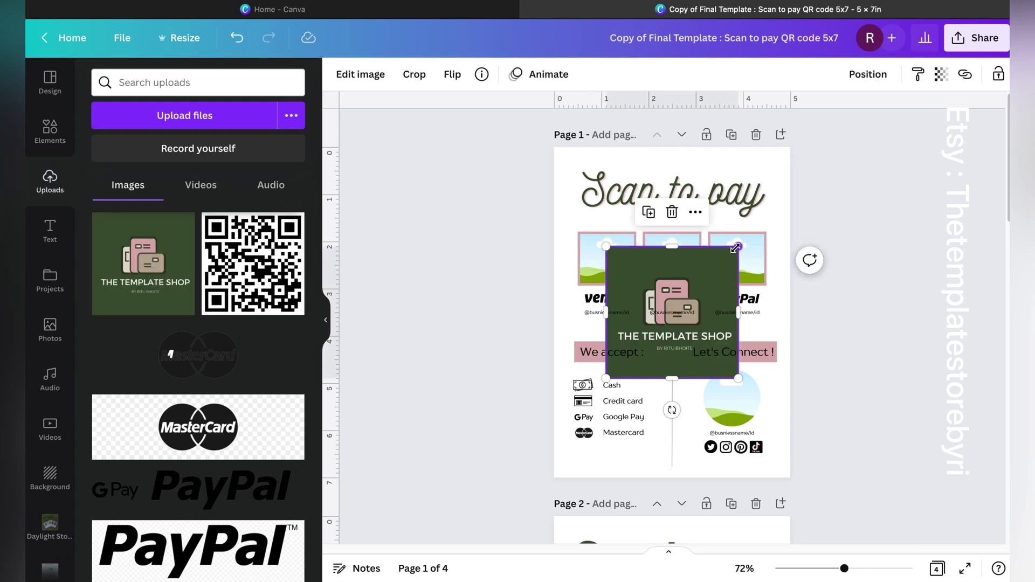
pyautogui.moveTo(736, 248); pyautogui.dragTo(801, 155)
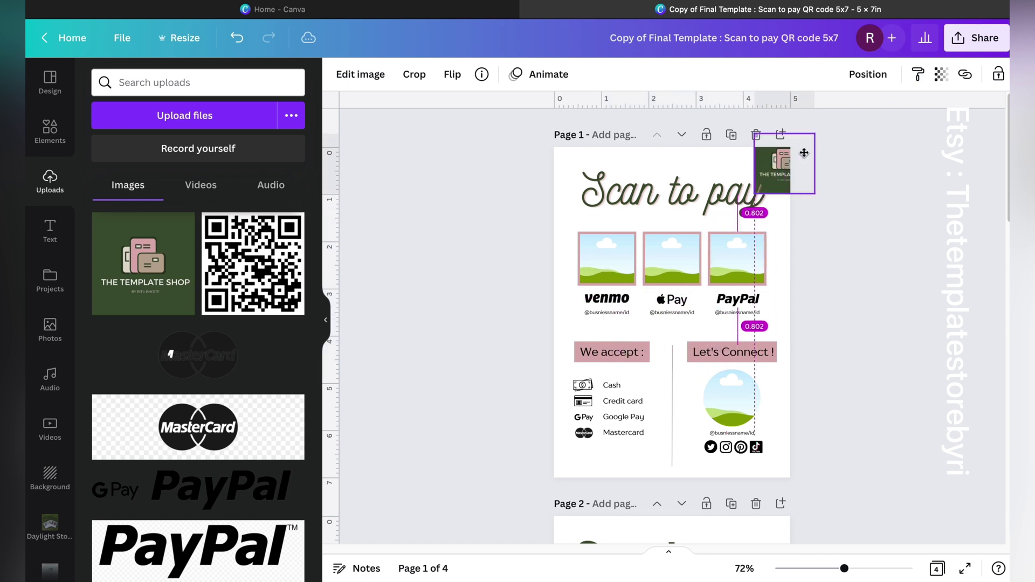
# Step: Look through the fill color choices for the "We accept :" label on page 1
pyautogui.click(579, 353)
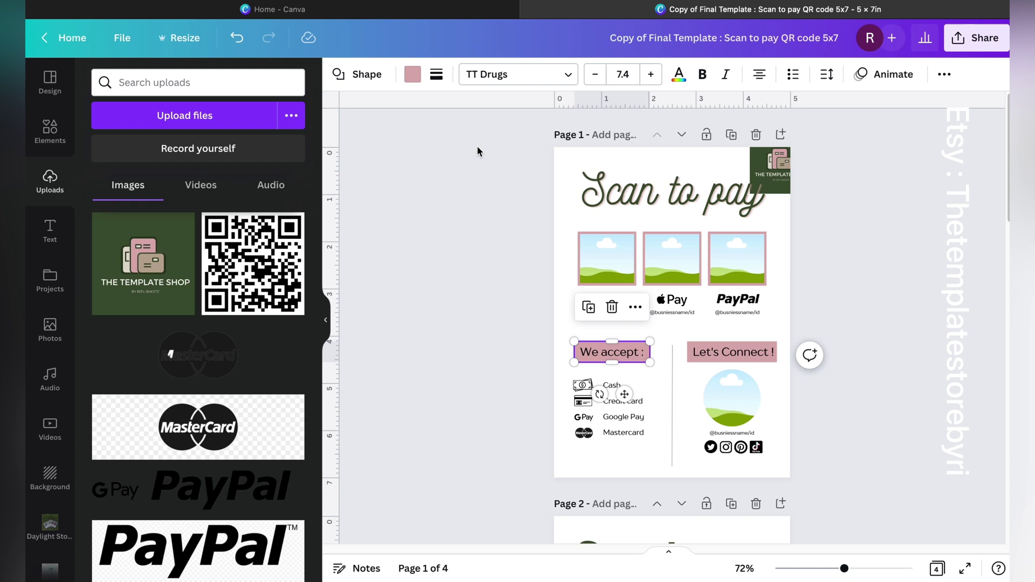
pyautogui.click(412, 75)
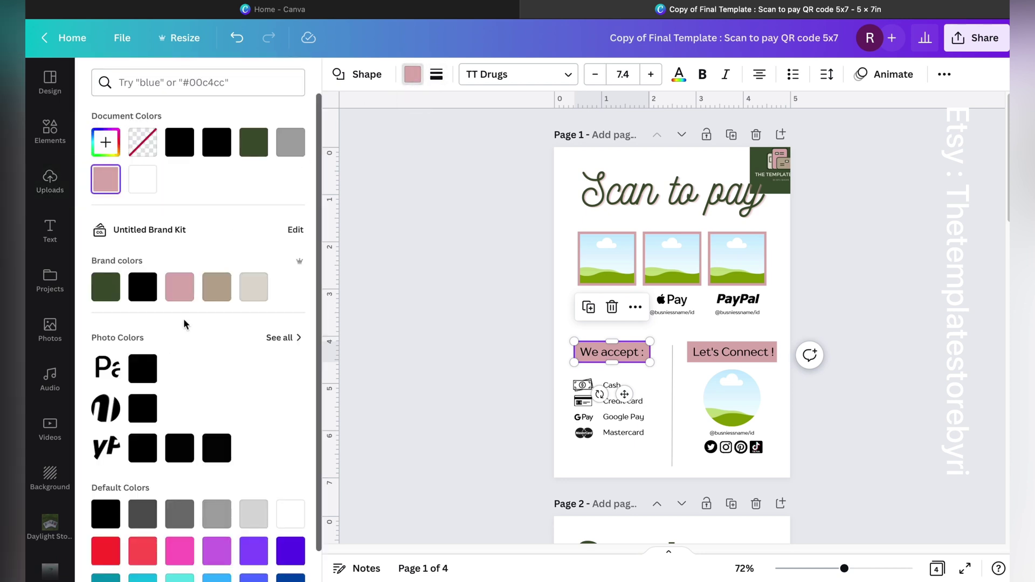
pyautogui.scroll(-3, 169, 291)
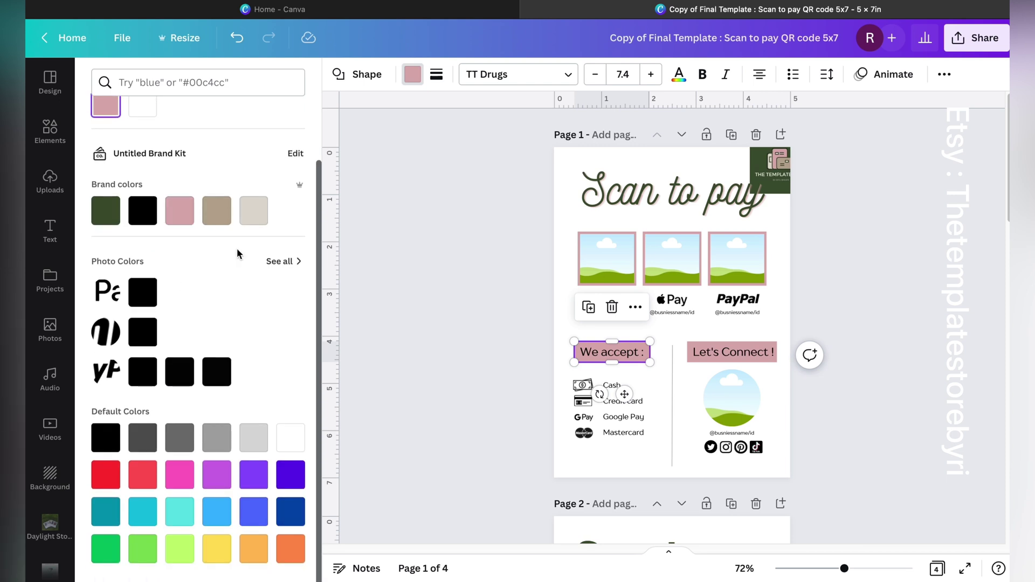
pyautogui.scroll(3, 238, 253)
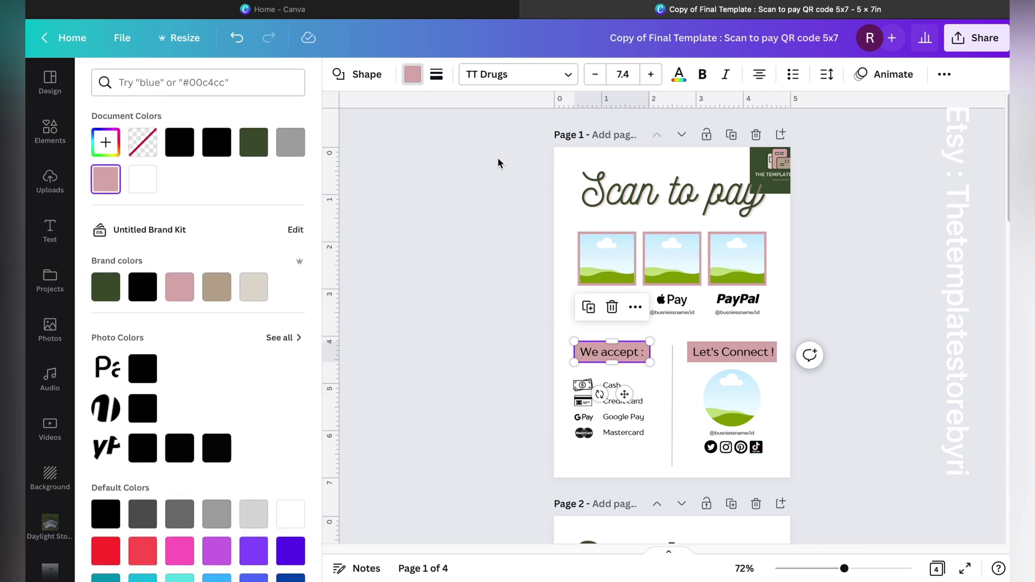
# Step: Move the logo fully onto page 1 and show all photo colors available for the "We accept :" label
pyautogui.moveTo(770, 168); pyautogui.dragTo(722, 224)
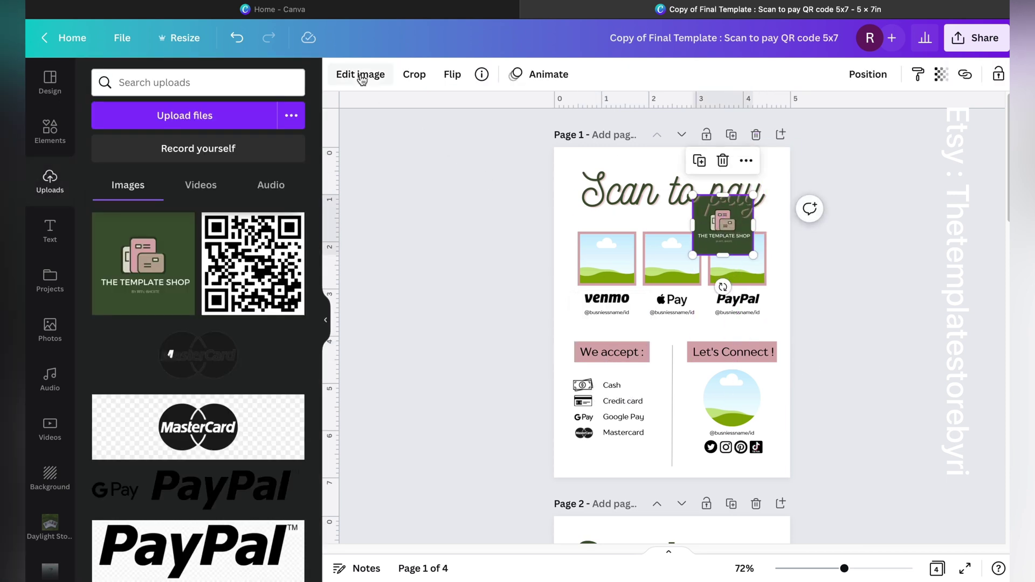
pyautogui.click(419, 185)
pyautogui.click(575, 358)
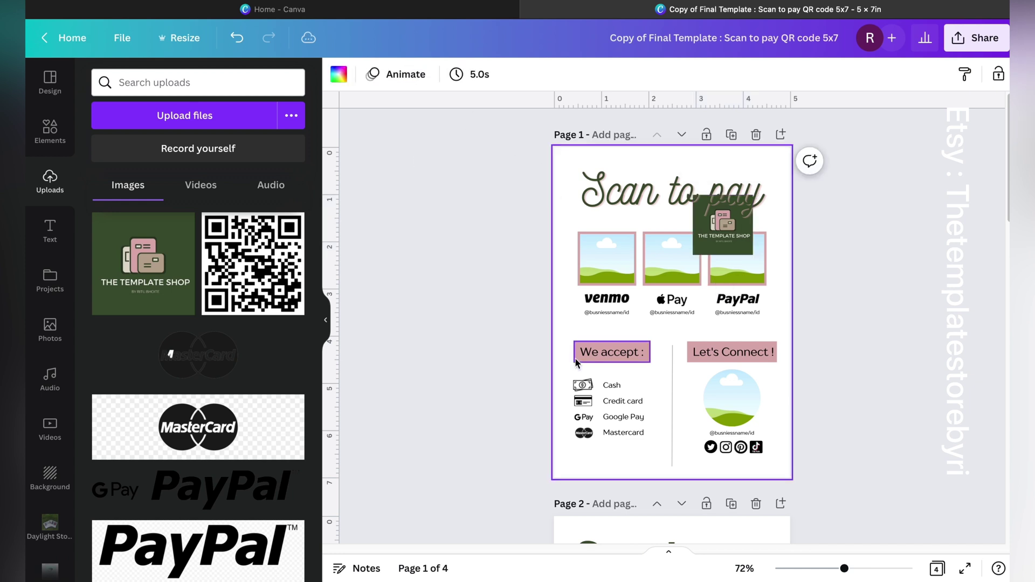
pyautogui.click(411, 77)
pyautogui.scroll(-1, 216, 365)
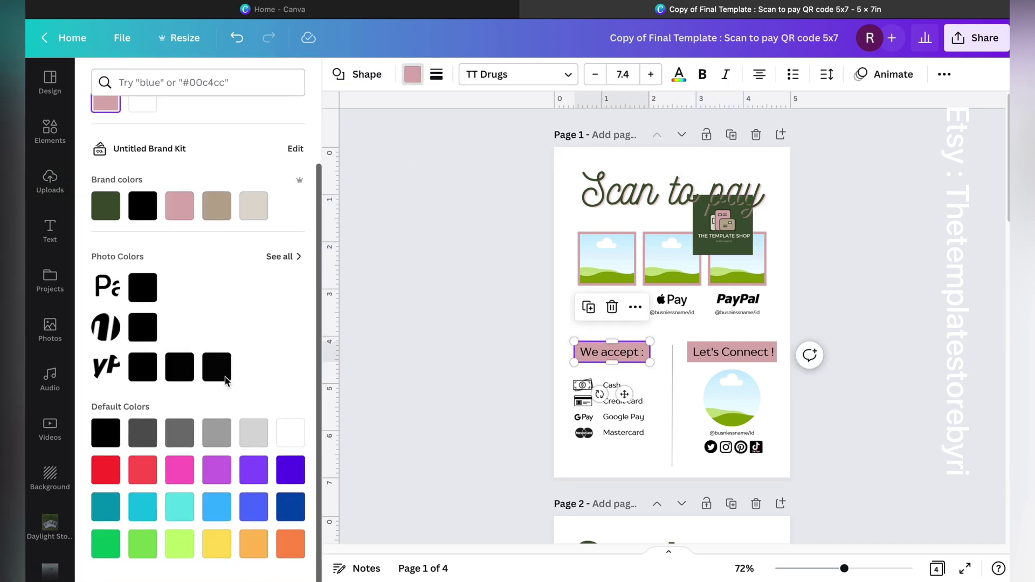
pyautogui.scroll(1, 227, 382)
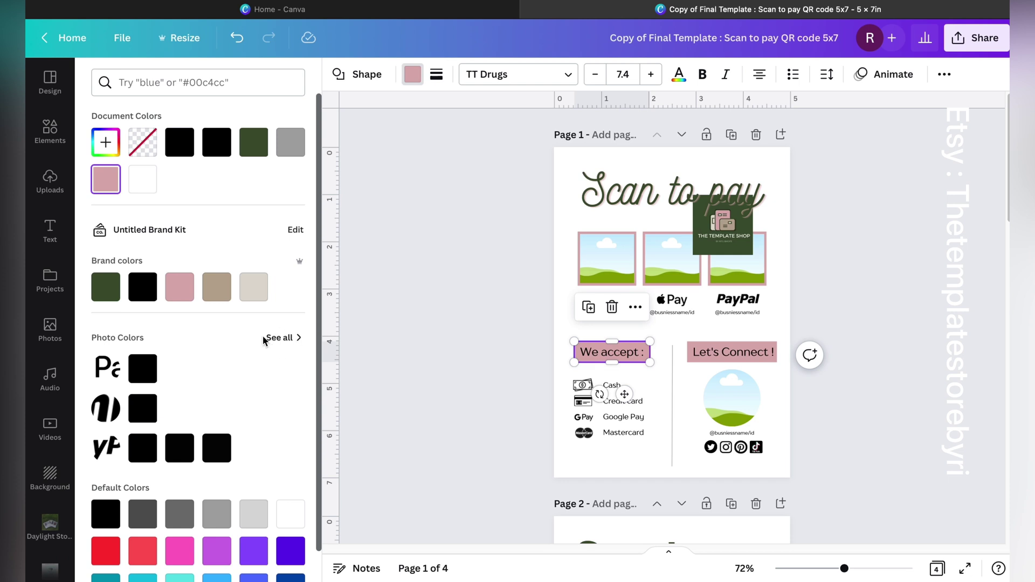
pyautogui.click(280, 340)
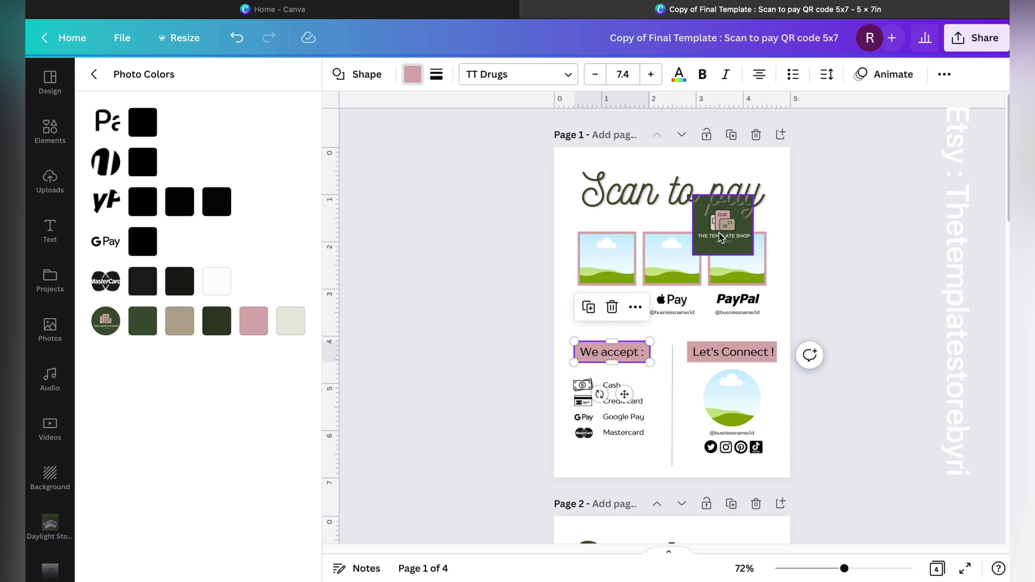
# Step: Shrink the logo and place it in the upper-left corner of page 1, beside the heading
pyautogui.moveTo(722, 237); pyautogui.dragTo(569, 161)
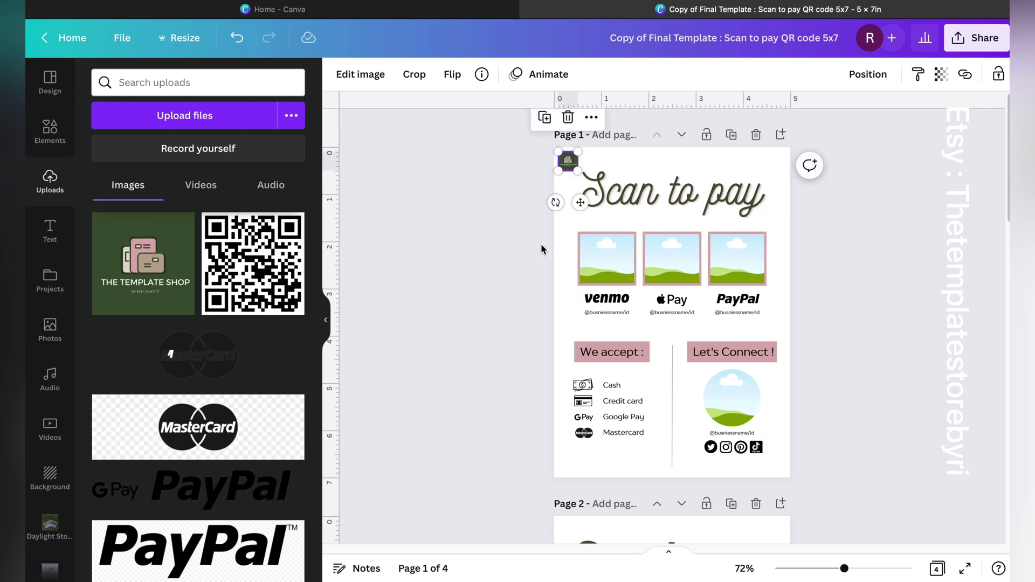
pyautogui.click(509, 293)
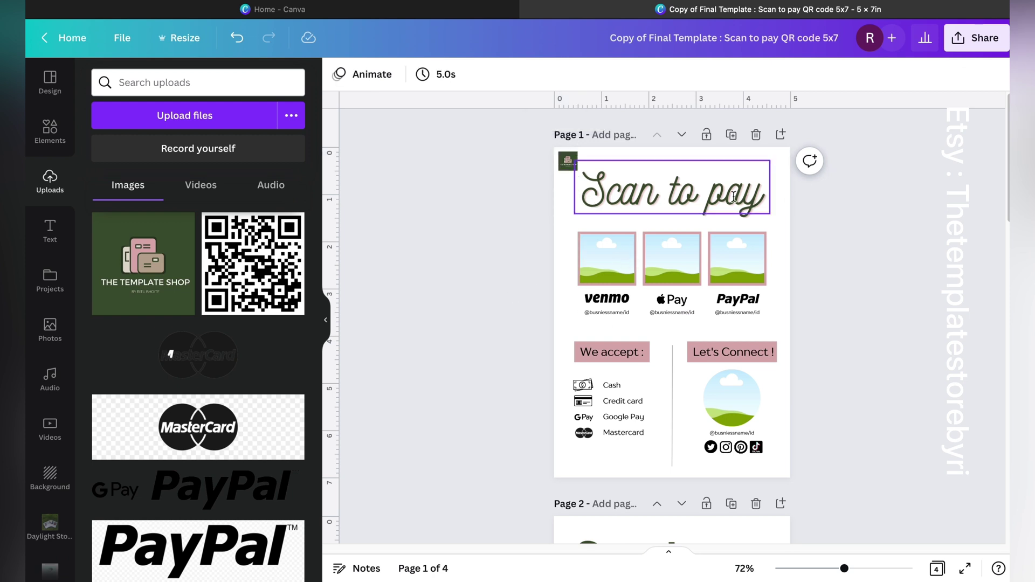
# Step: Replace the "Scan to pay" heading text on page 1 with "Qr code"
pyautogui.click(657, 192)
pyautogui.click(678, 195)
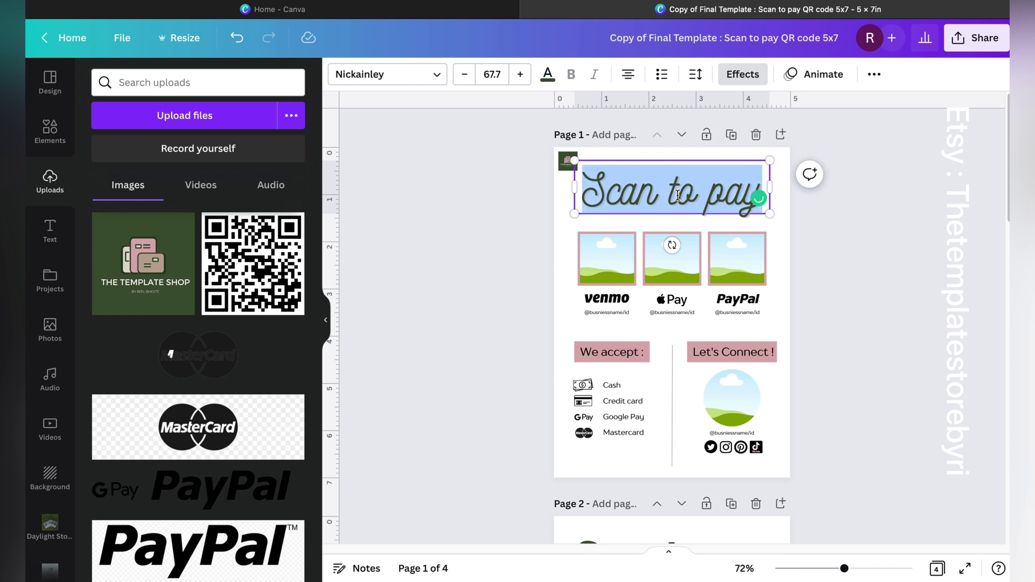
pyautogui.click(830, 245)
pyautogui.click(676, 197)
pyautogui.doubleClick(677, 198)
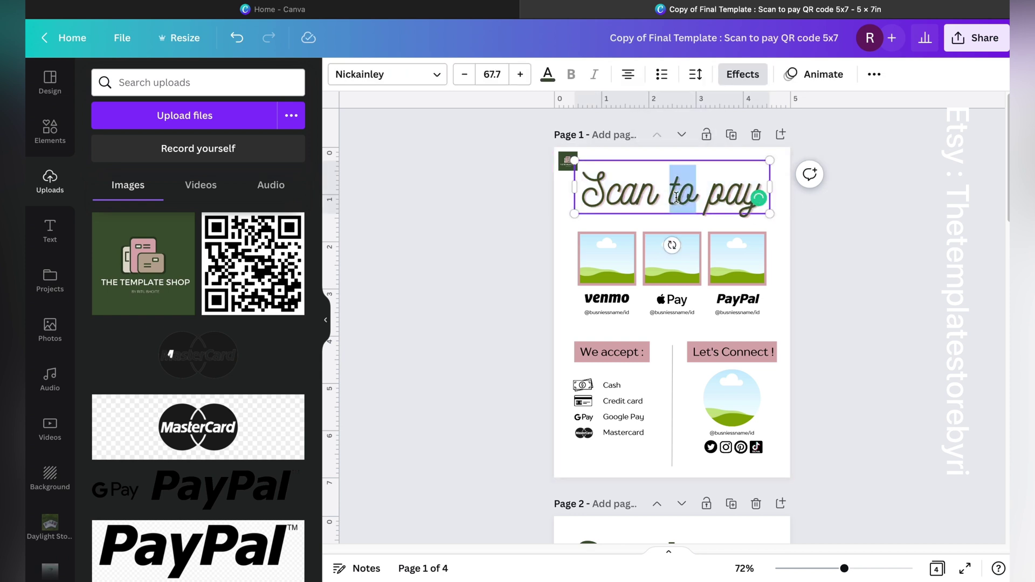
pyautogui.click(676, 197)
pyautogui.write('Q')
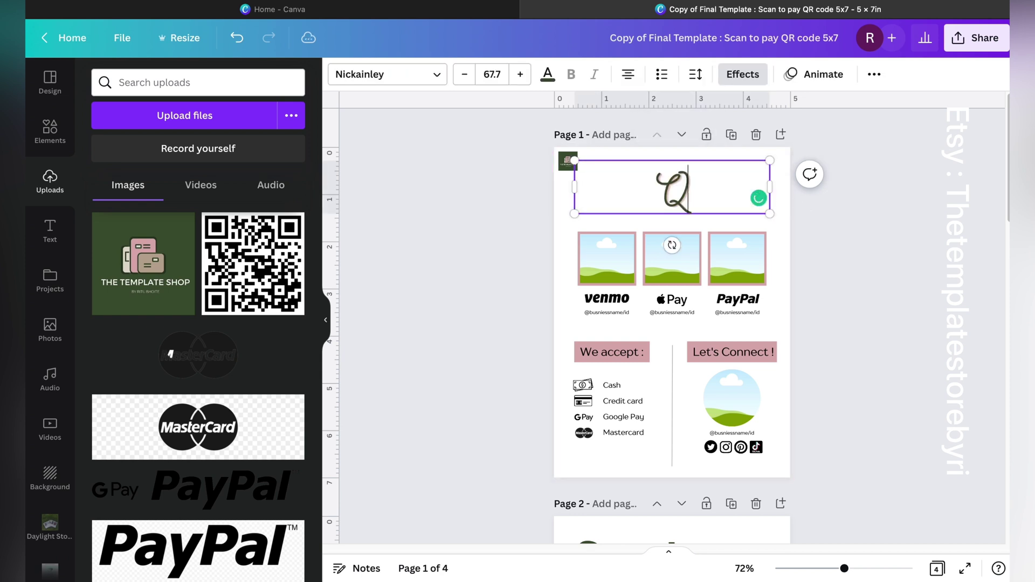
pyautogui.write('r code')
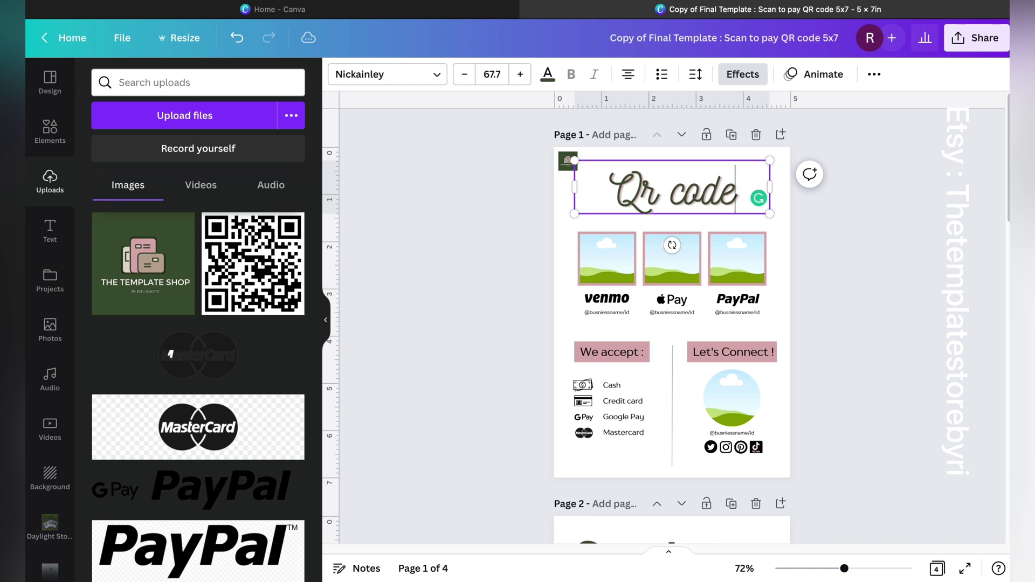
pyautogui.click(800, 195)
# Step: Change the font of the "Qr code" heading to Montserrat Classic
pyautogui.click(682, 202)
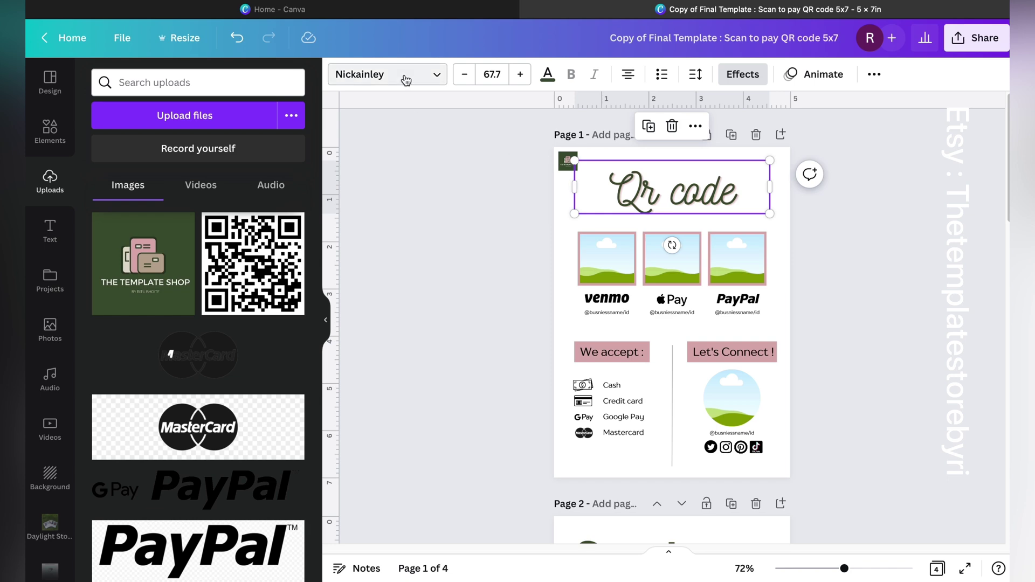
pyautogui.click(417, 87)
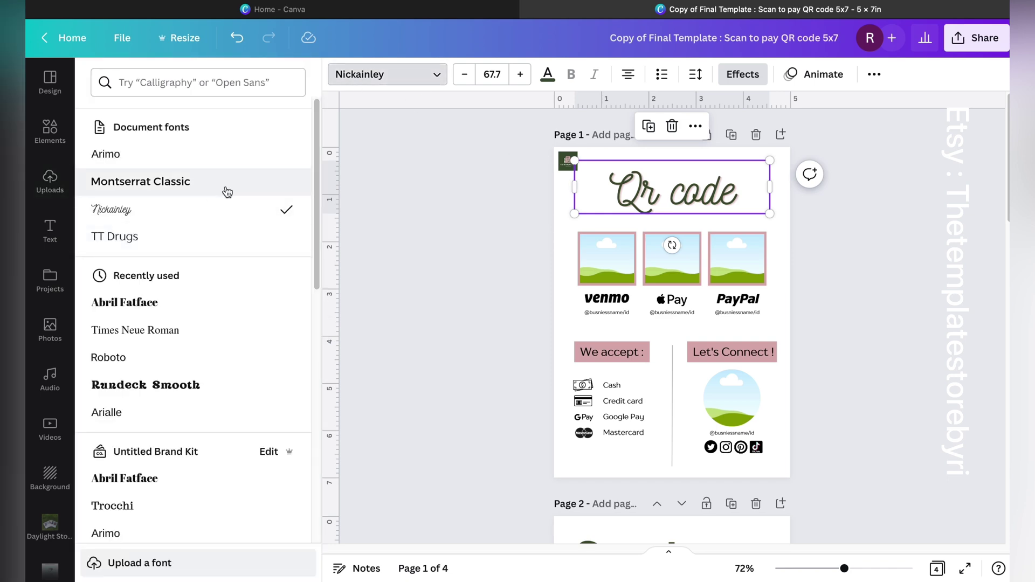
pyautogui.scroll(-2, 206, 383)
pyautogui.scroll(-6, 206, 384)
pyautogui.scroll(8, 207, 383)
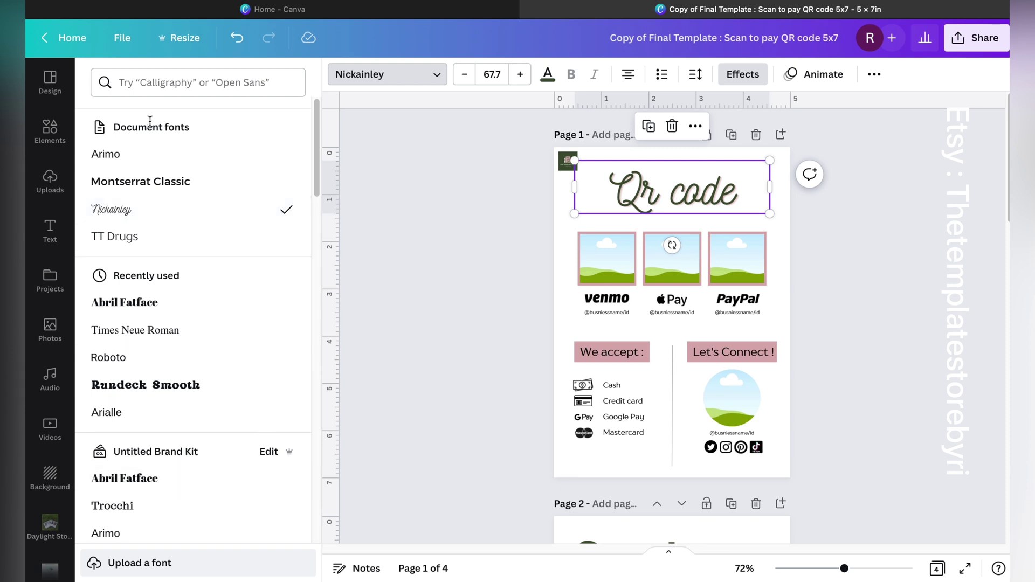
pyautogui.click(175, 180)
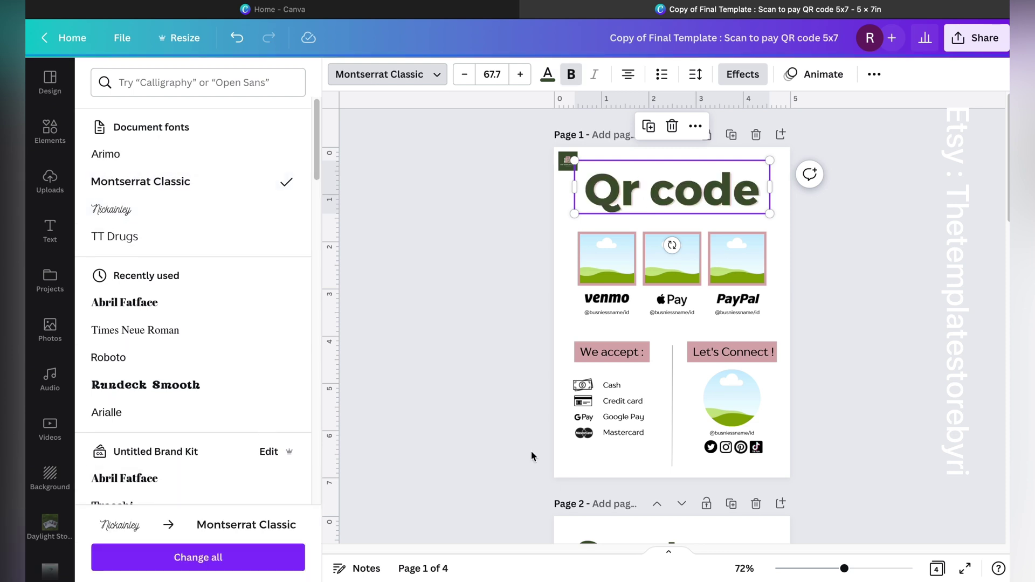
pyautogui.scroll(-2, 197, 339)
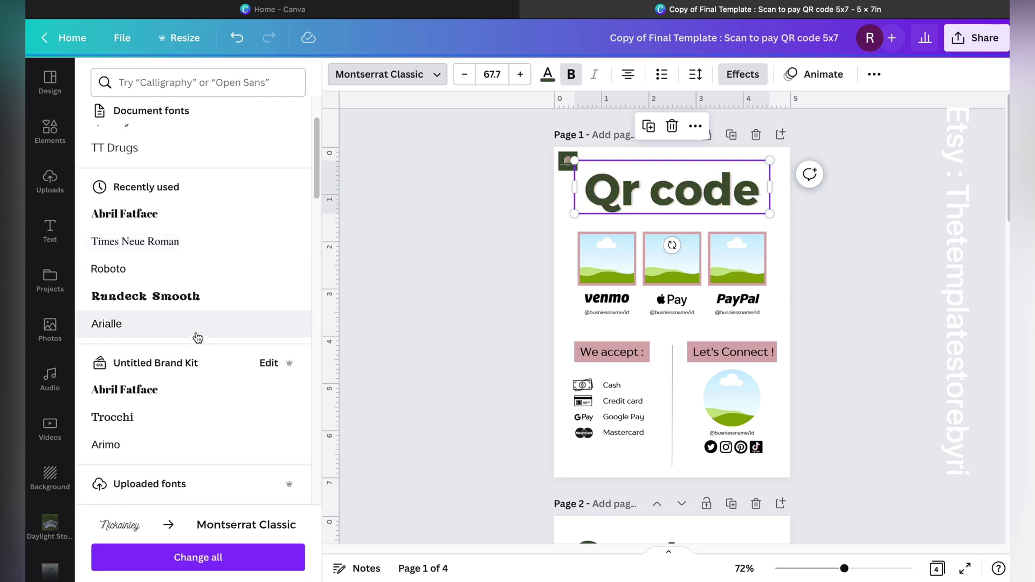
pyautogui.scroll(2, 198, 337)
pyautogui.scroll(-1, 203, 298)
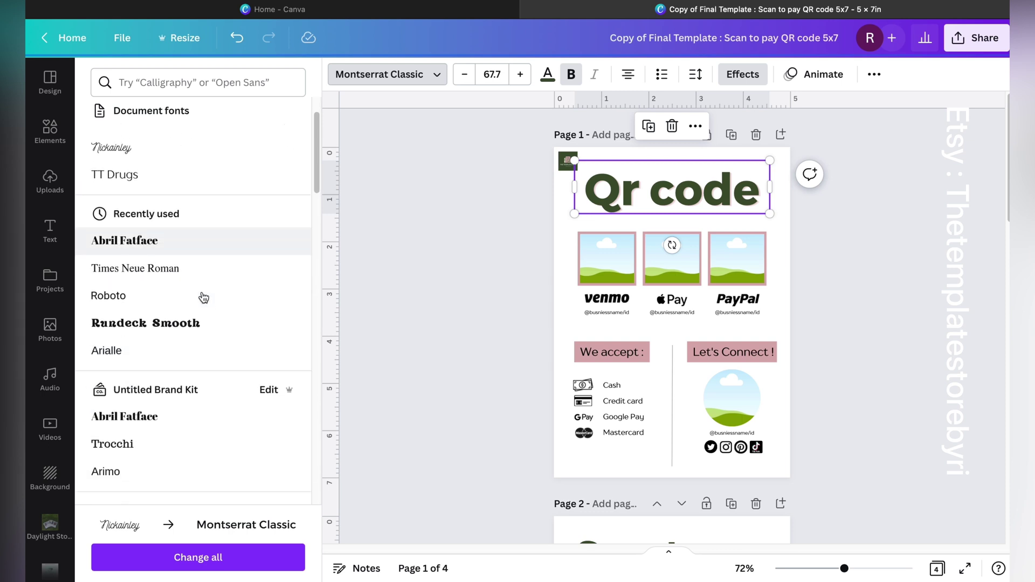
pyautogui.scroll(1, 210, 196)
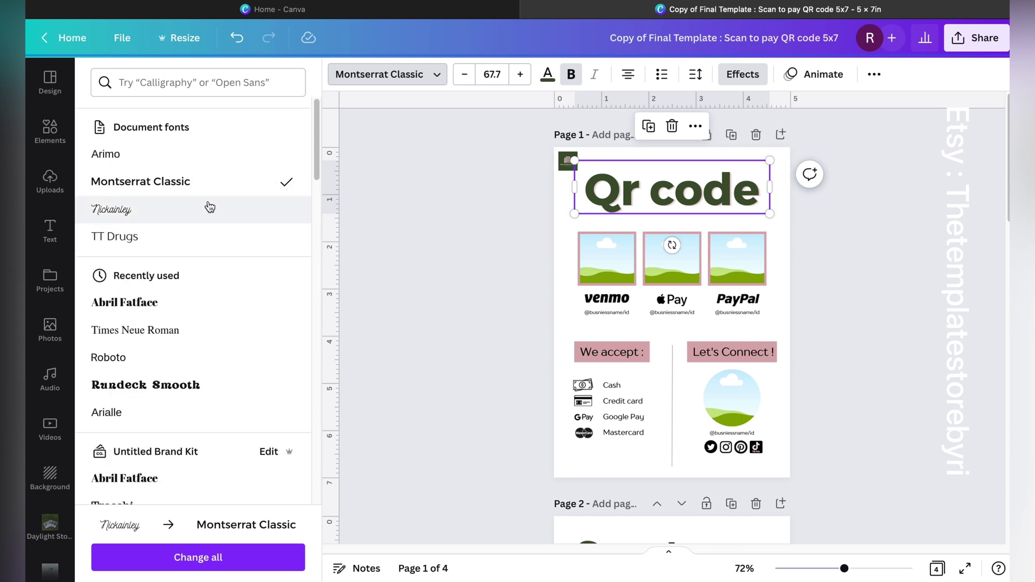
pyautogui.scroll(-1, 221, 235)
pyautogui.click(461, 259)
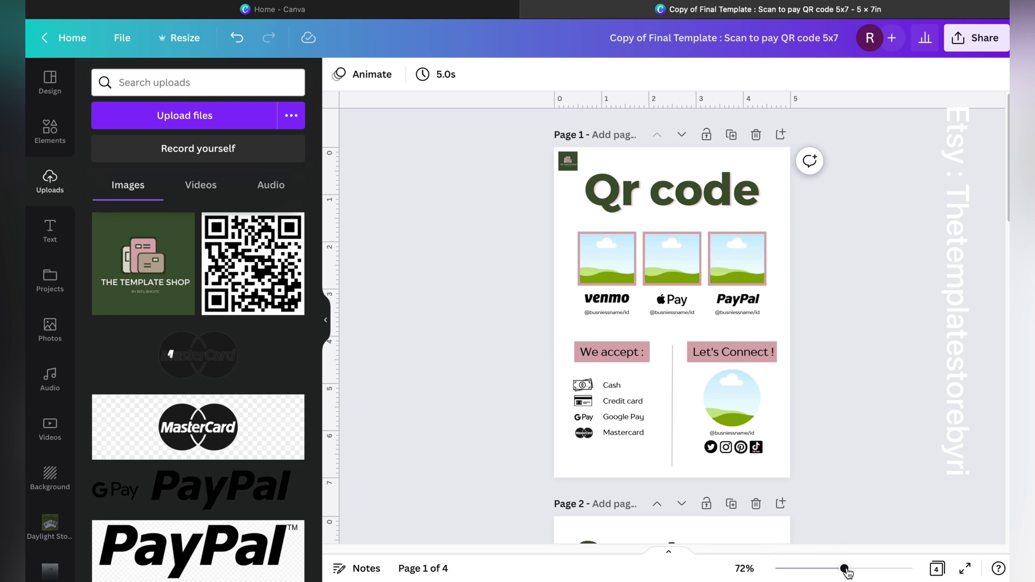
# Step: Change the border color of the Venmo picture frame on page 1 to the black brand color
pyautogui.moveTo(847, 572); pyautogui.dragTo(865, 573)
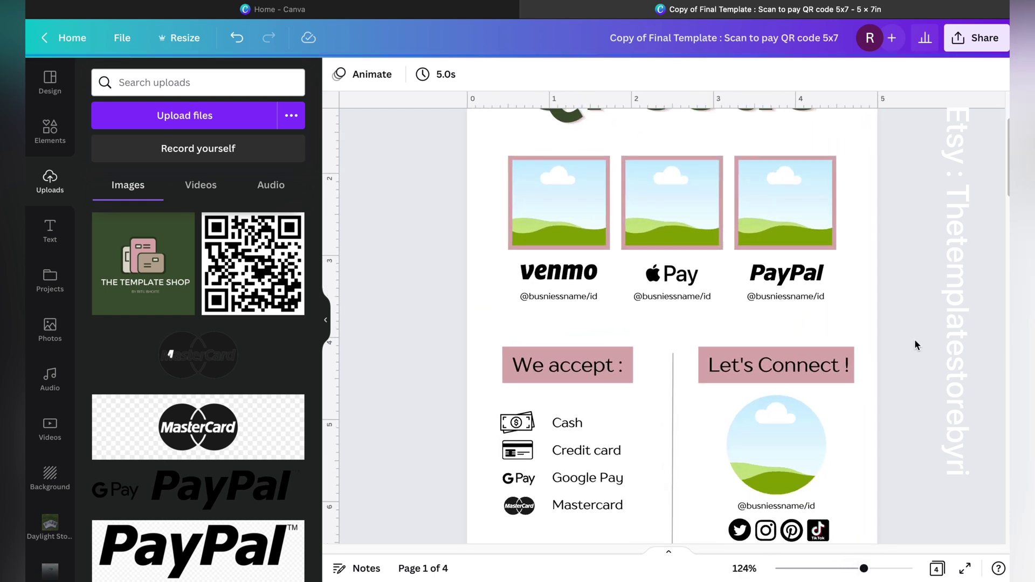
pyautogui.scroll(3, 914, 339)
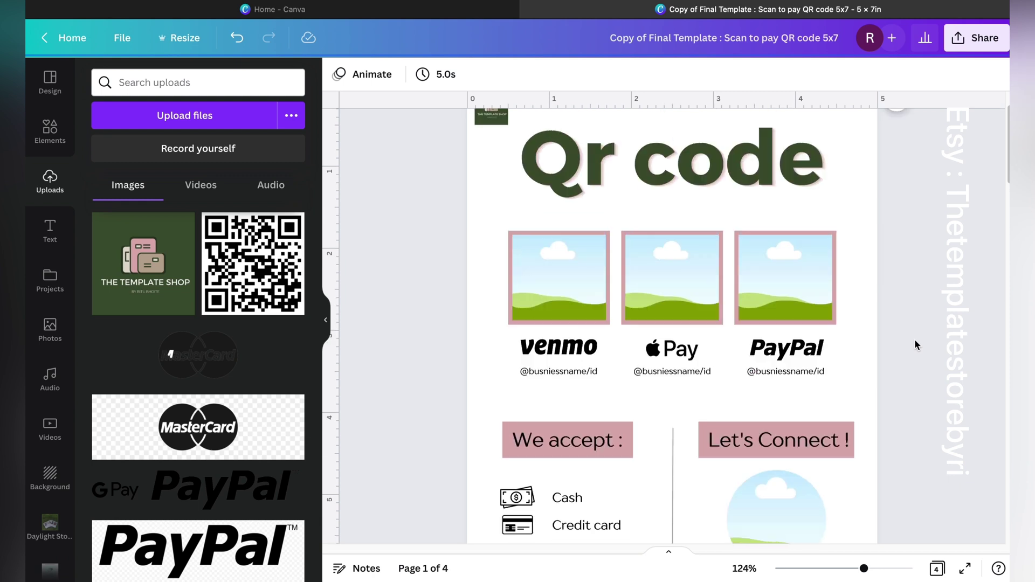
pyautogui.click(510, 248)
pyautogui.click(495, 251)
pyautogui.click(531, 275)
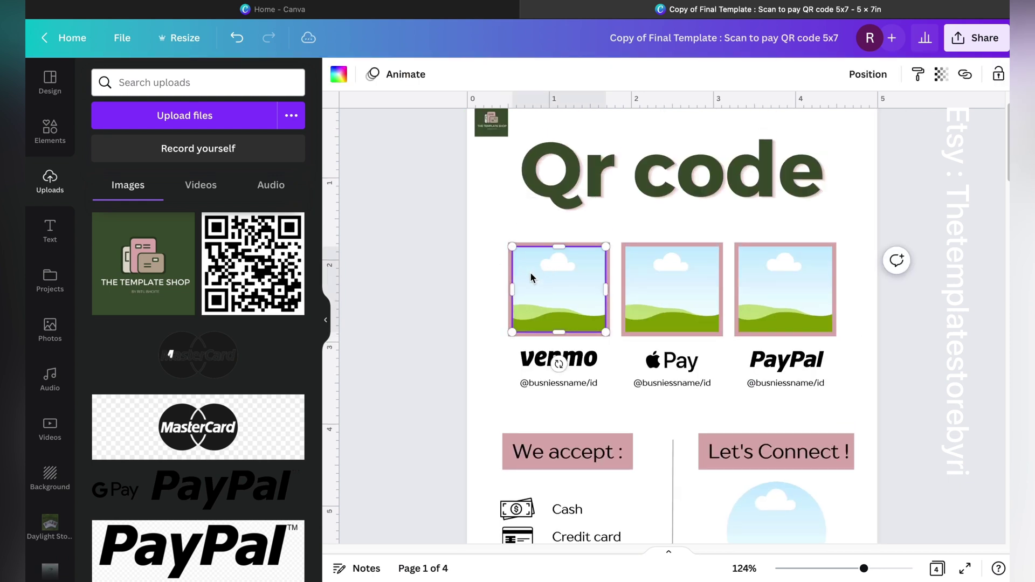
pyautogui.click(507, 276)
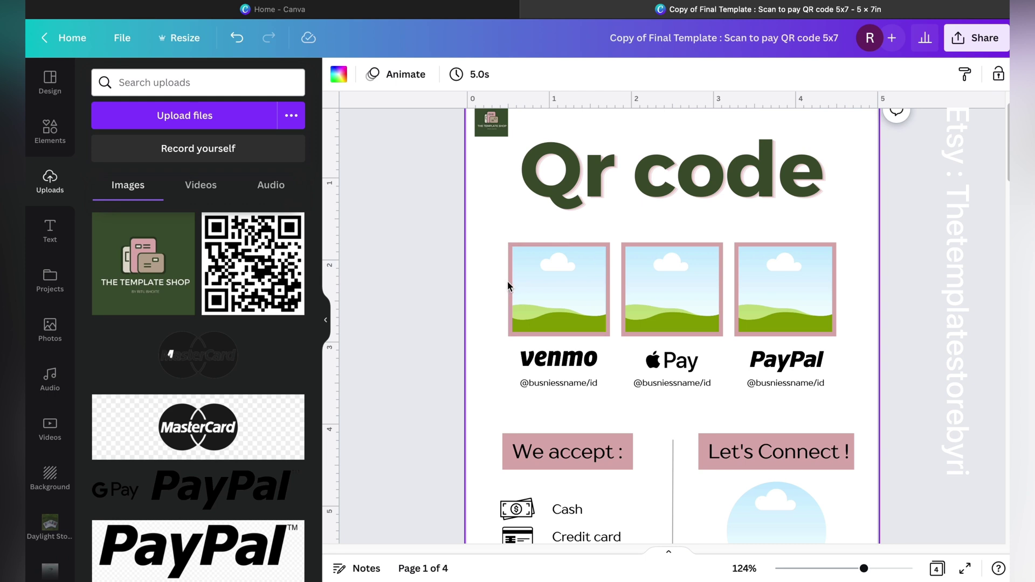
pyautogui.click(507, 281)
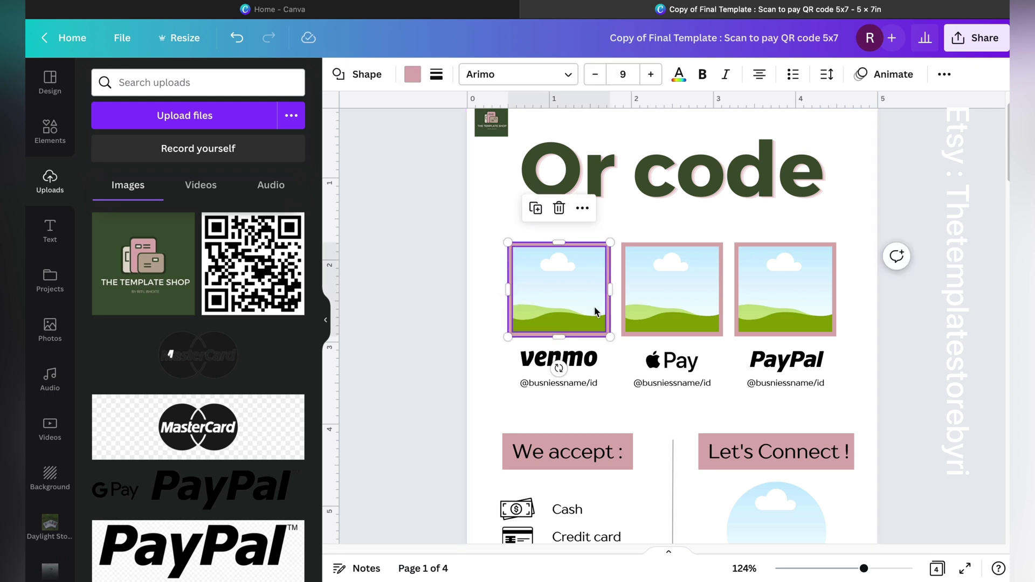
pyautogui.click(410, 71)
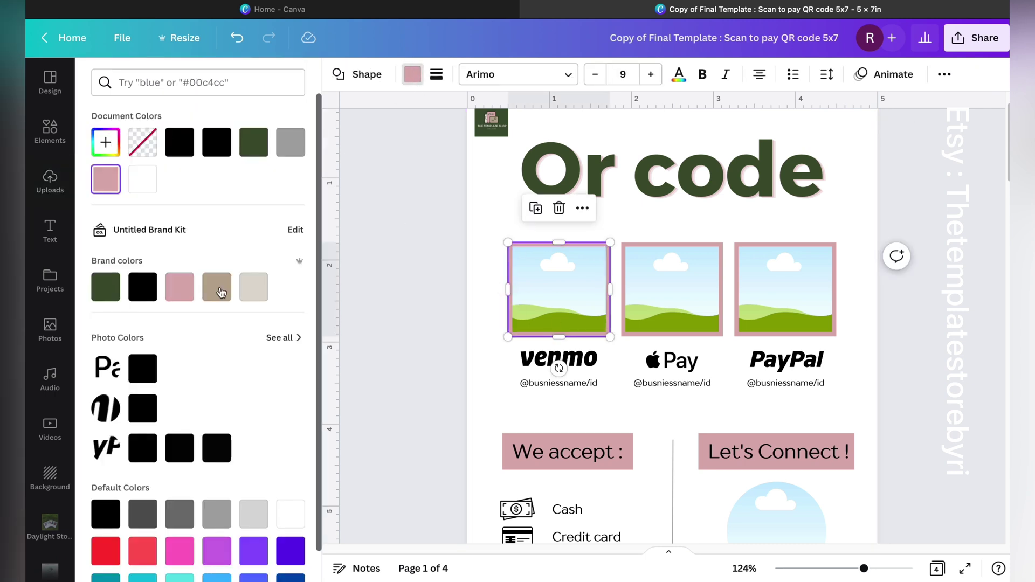
pyautogui.click(138, 297)
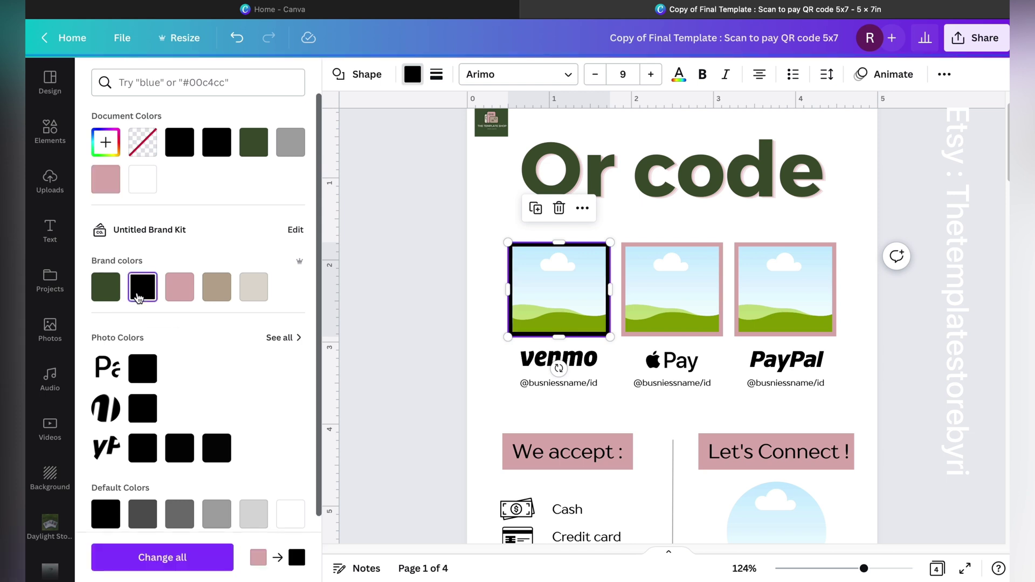
pyautogui.press('Escape')
pyautogui.press('Escape')
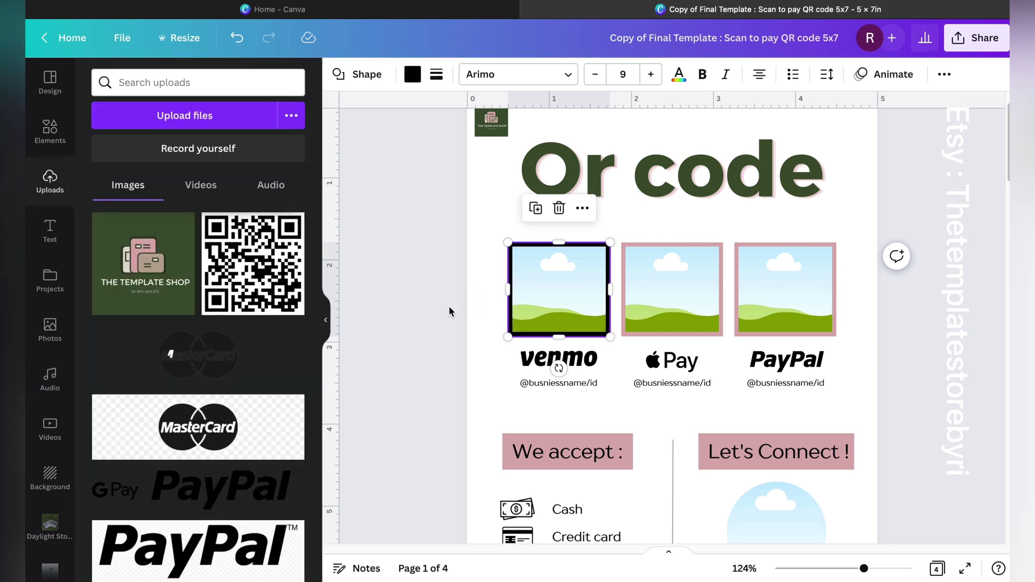
pyautogui.click(511, 253)
pyautogui.press('Delete')
pyautogui.click(236, 38)
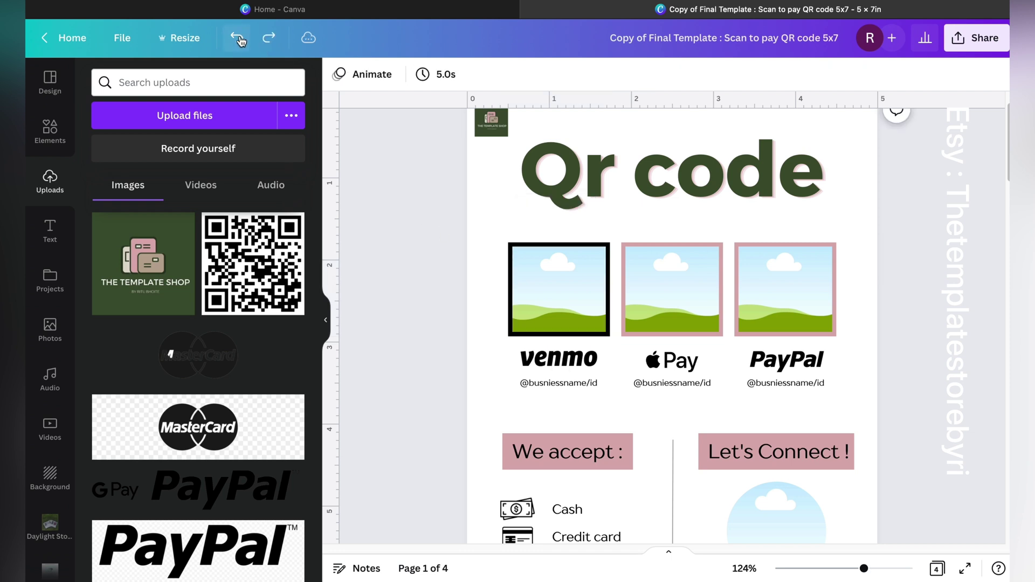
# Step: Recolor the borders of the Apple Pay and PayPal picture frames with the black brand color
pyautogui.click(624, 251)
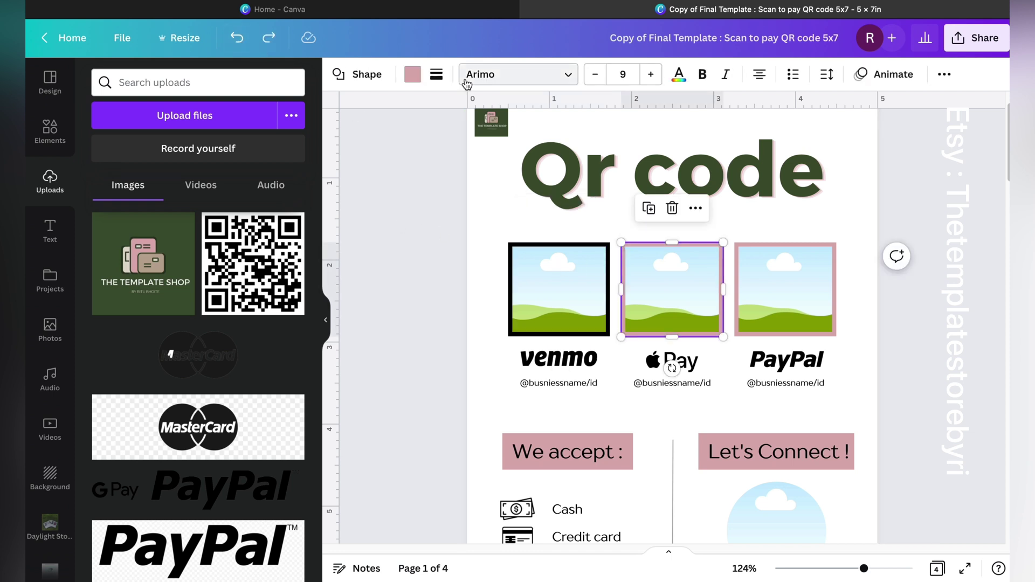
pyautogui.click(413, 74)
pyautogui.click(142, 287)
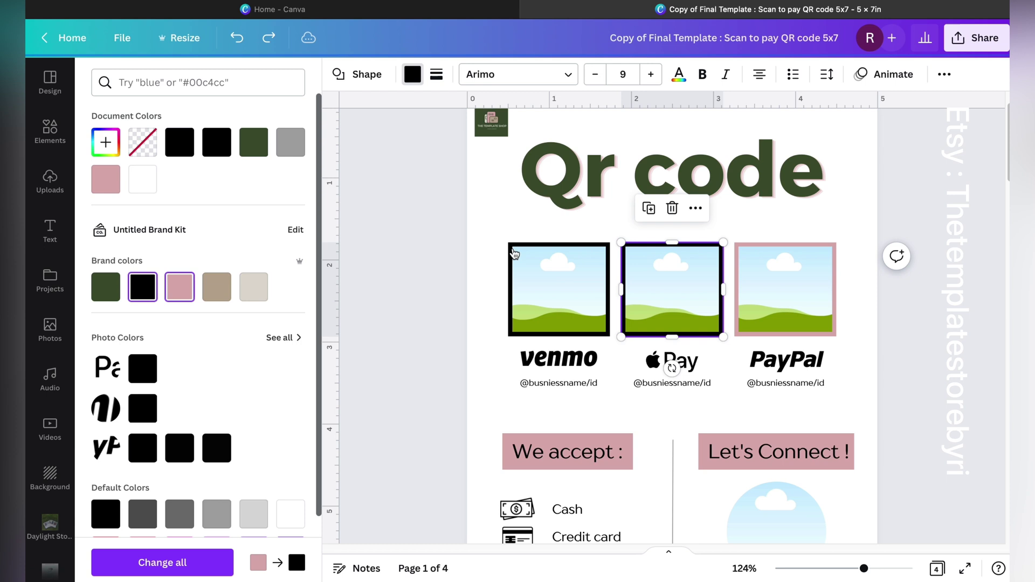
pyautogui.click(737, 269)
pyautogui.click(142, 287)
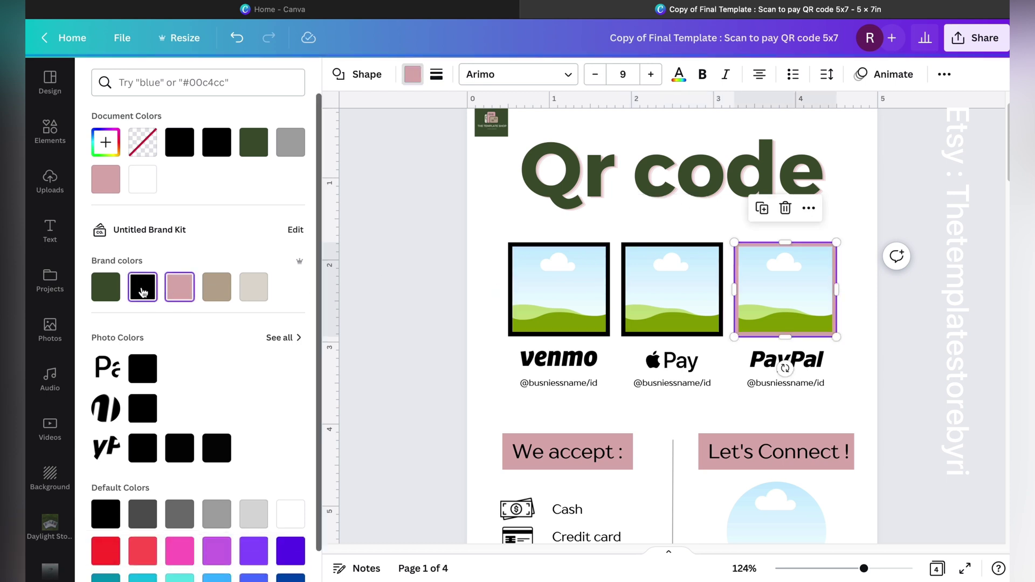
# Step: Replace the placeholder business name under the Venmo logo with "thetempplateshopbyri"
pyautogui.scroll(-1, 433, 317)
pyautogui.scroll(-3, 434, 319)
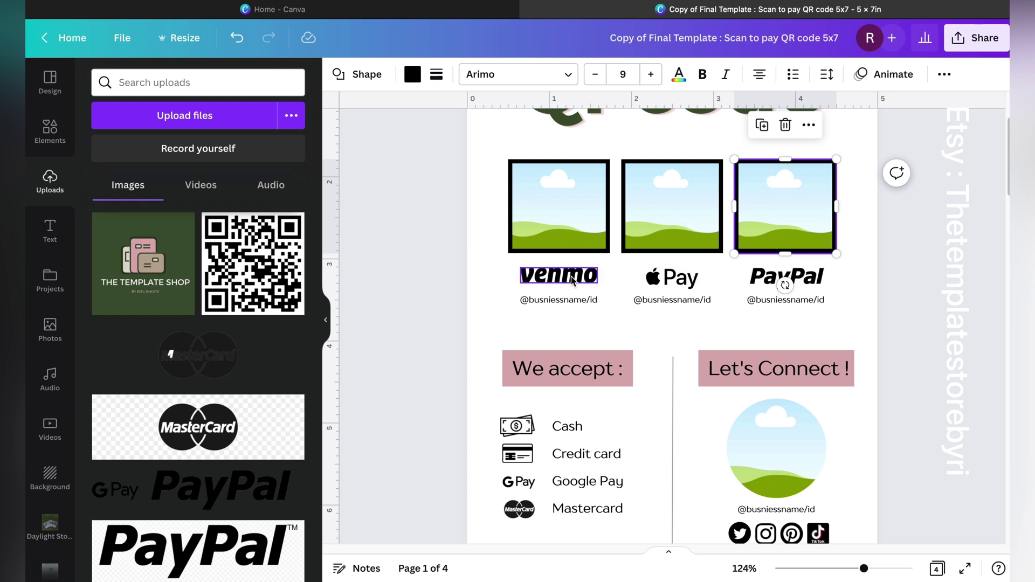
pyautogui.doubleClick(557, 301)
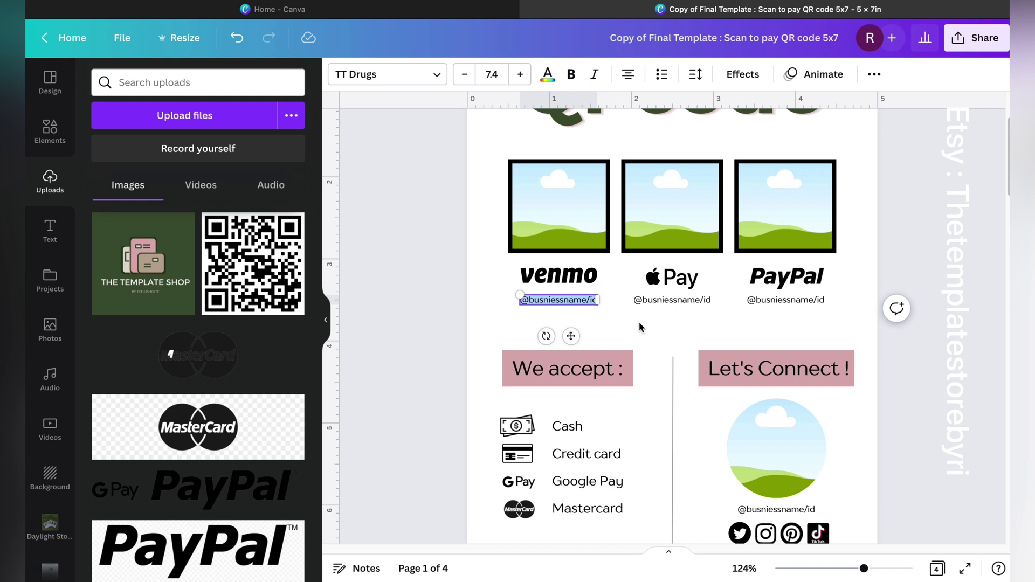
pyautogui.write('che')
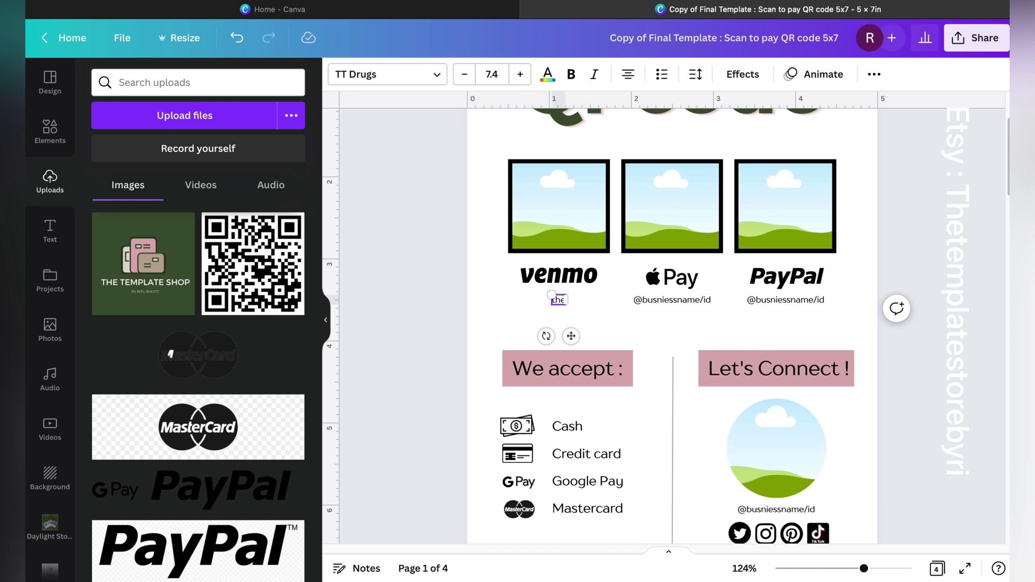
pyautogui.write('tempp')
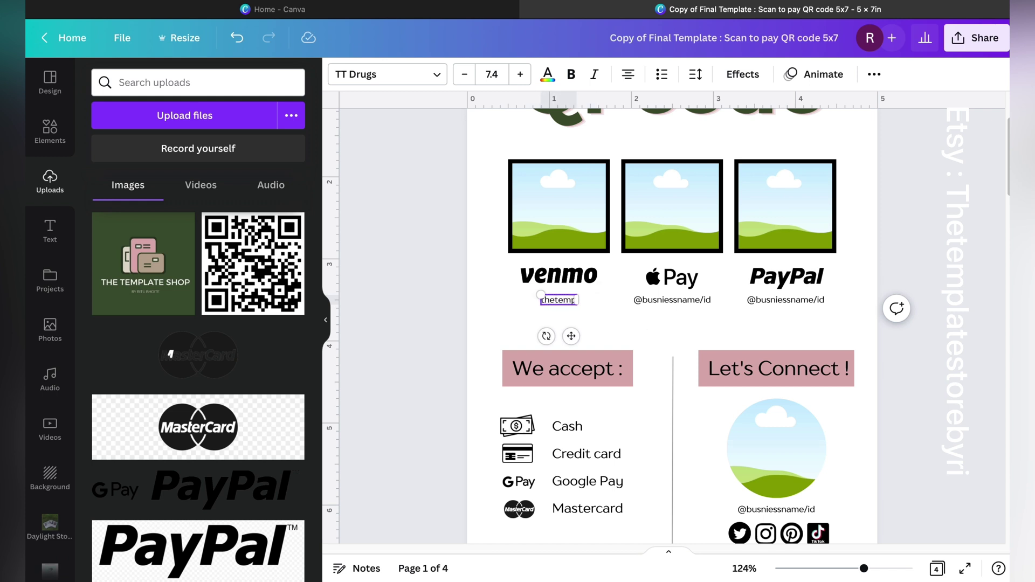
pyautogui.write('plateshop')
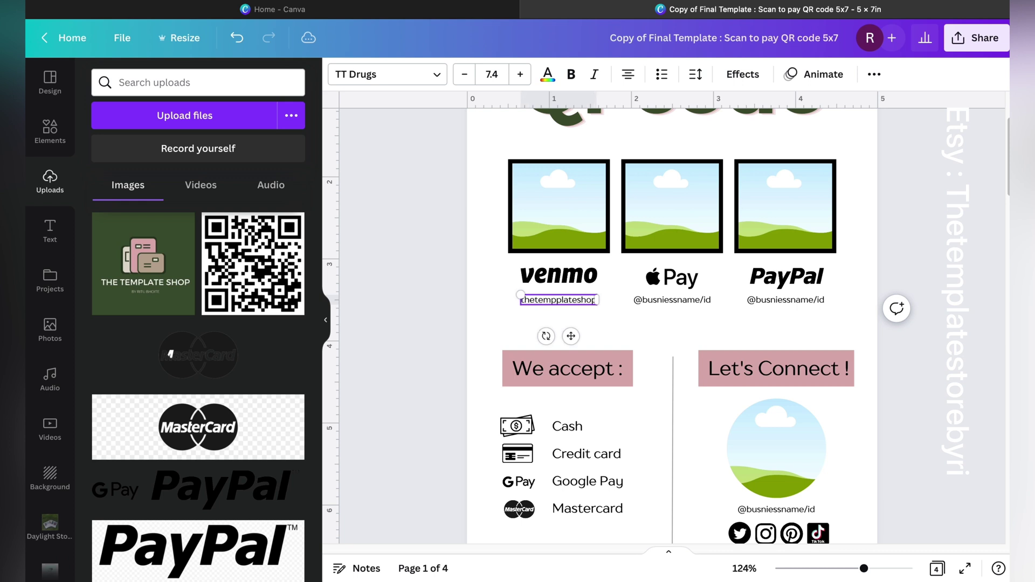
pyautogui.write('byri')
pyautogui.click(685, 339)
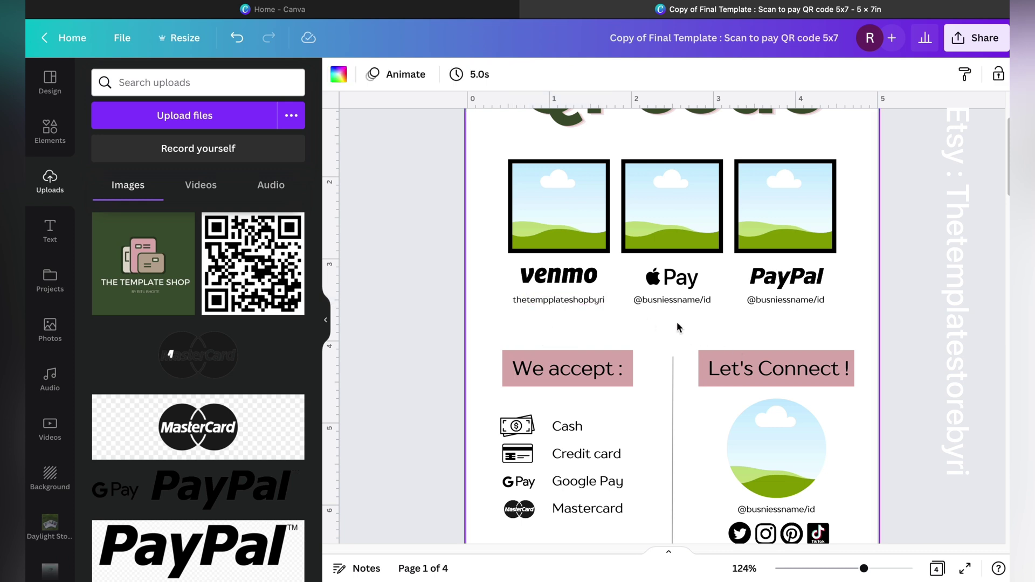
# Step: Copy the business name text from under the Venmo logo over the placeholders under the Apple Pay and PayPal logos
pyautogui.click(573, 302)
pyautogui.click(572, 302)
pyautogui.click(574, 302)
pyautogui.doubleClick(576, 302)
pyautogui.hotkey('ctrl', 'c')
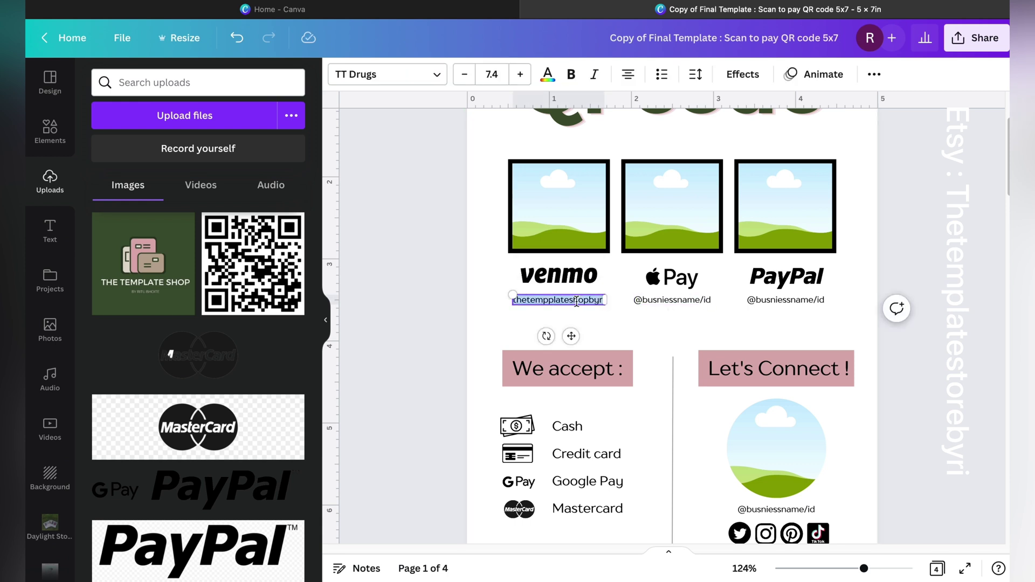
pyautogui.click(674, 301)
pyautogui.doubleClick(673, 301)
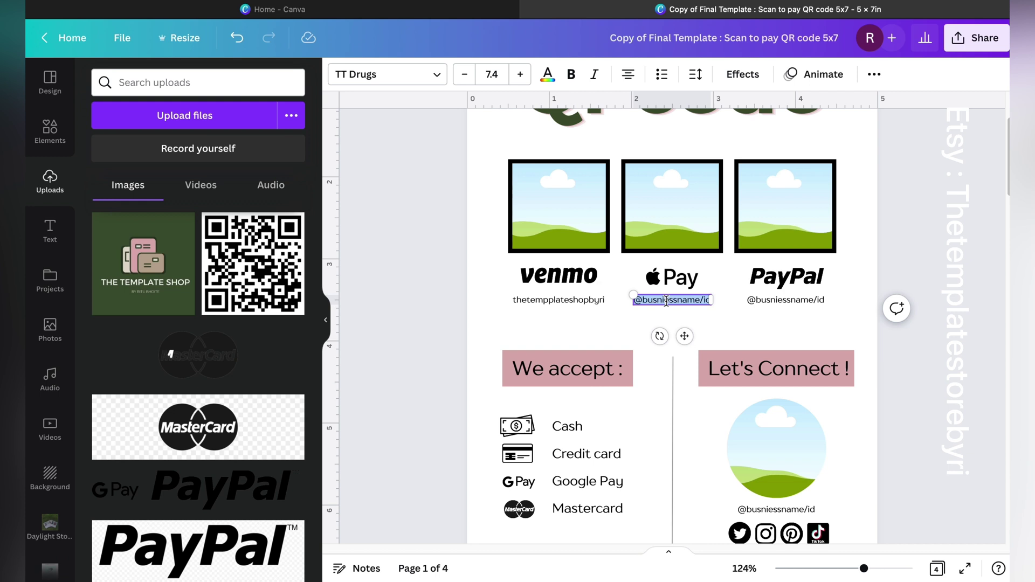
pyautogui.hotkey('ctrl', 'v')
pyautogui.click(786, 299)
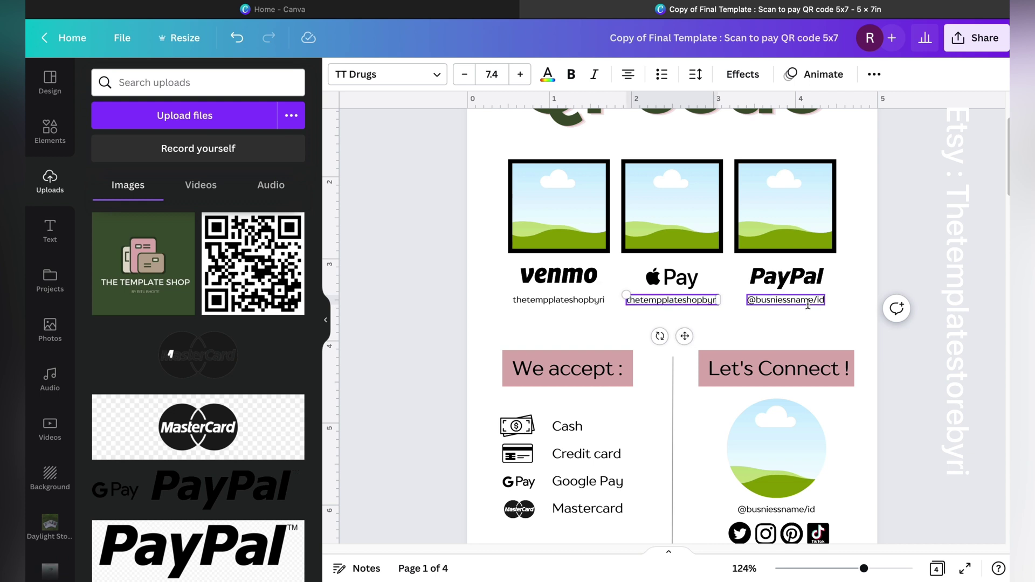
pyautogui.doubleClick(788, 299)
pyautogui.hotkey('ctrl', 'v')
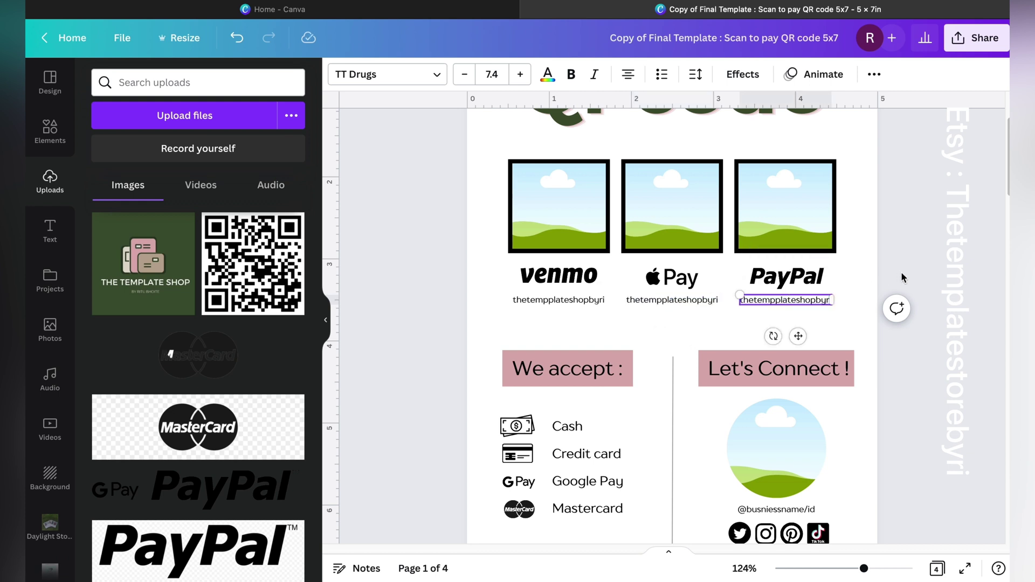
pyautogui.click(901, 271)
pyautogui.scroll(2, 901, 272)
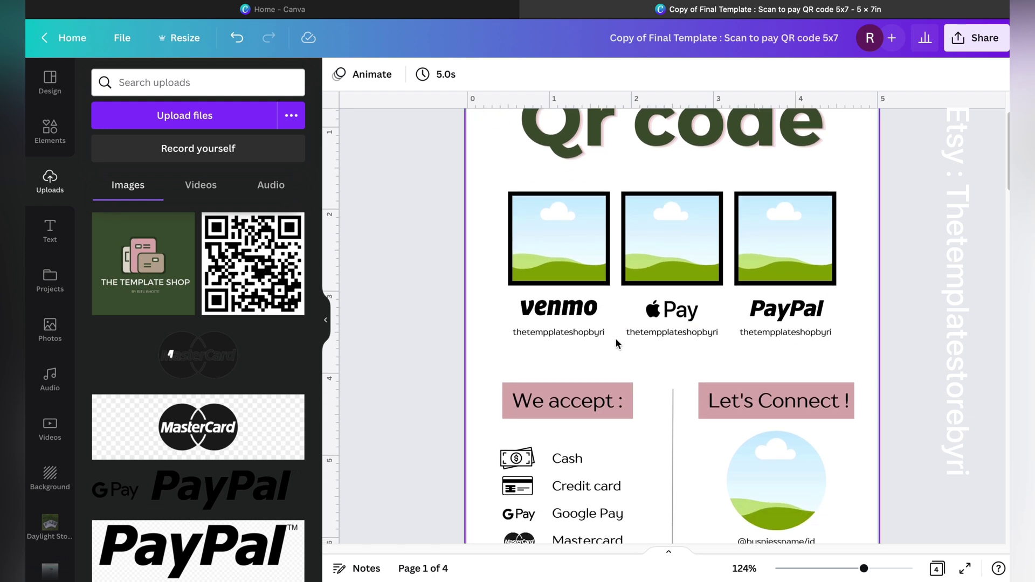
pyautogui.scroll(-1, 652, 294)
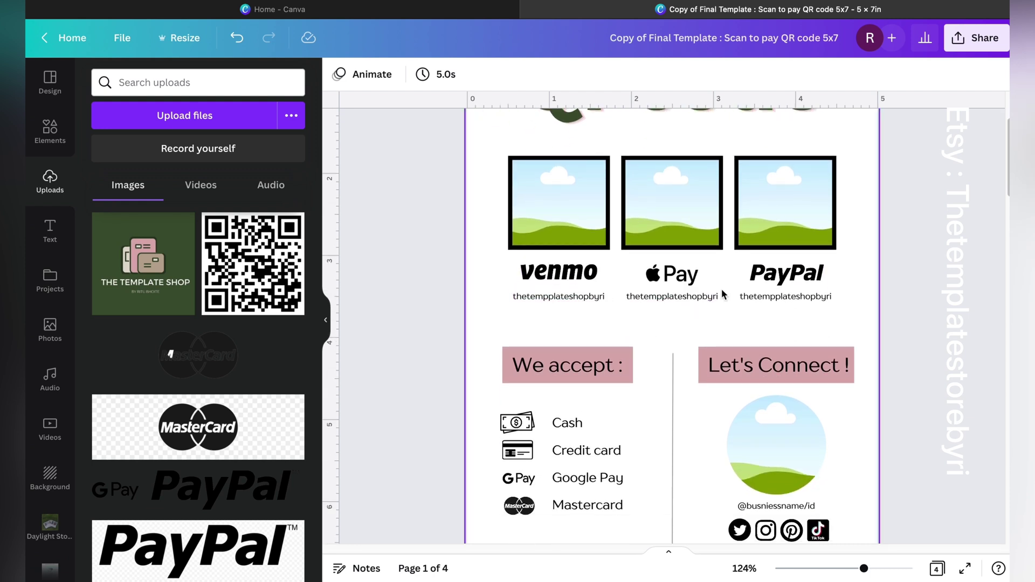
pyautogui.scroll(2, 813, 314)
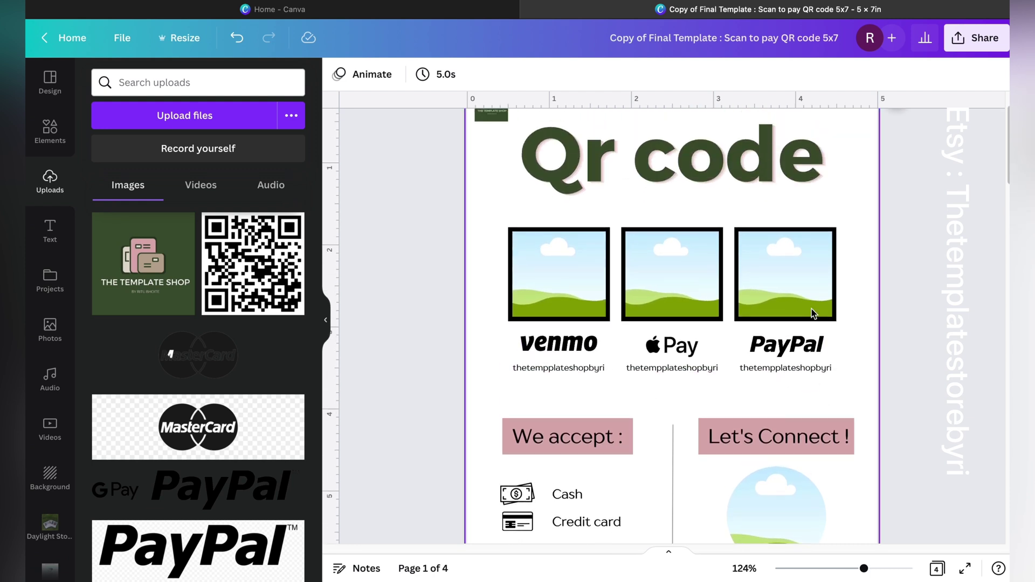
pyautogui.scroll(-1, 684, 396)
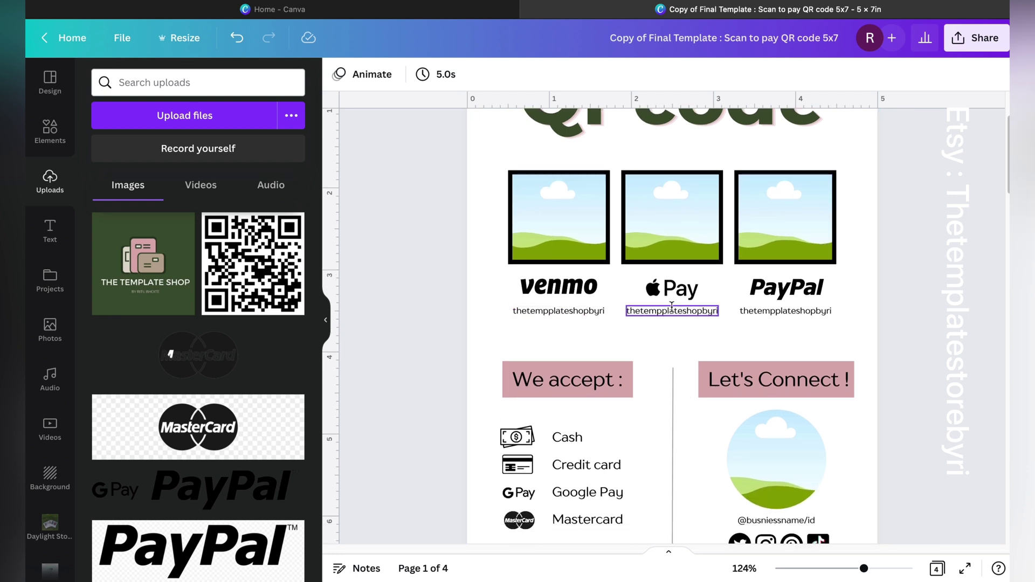
pyautogui.scroll(2, 852, 293)
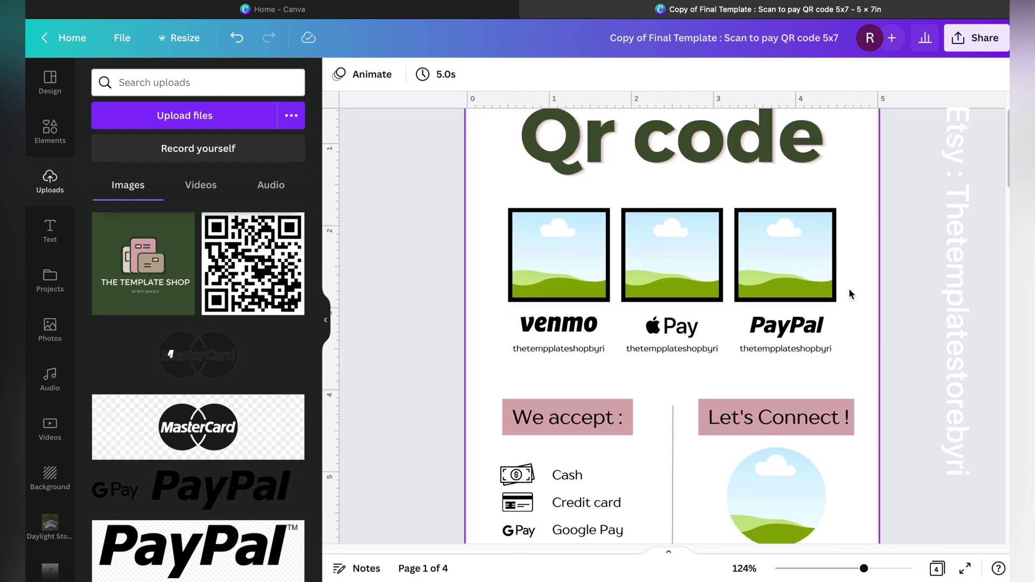
pyautogui.scroll(-1, 723, 361)
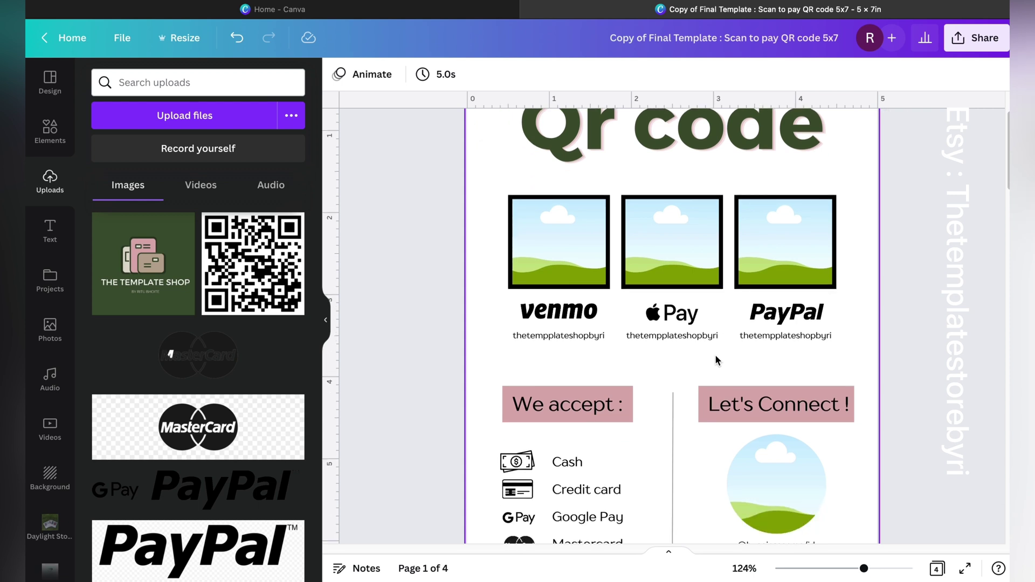
pyautogui.scroll(-1, 499, 348)
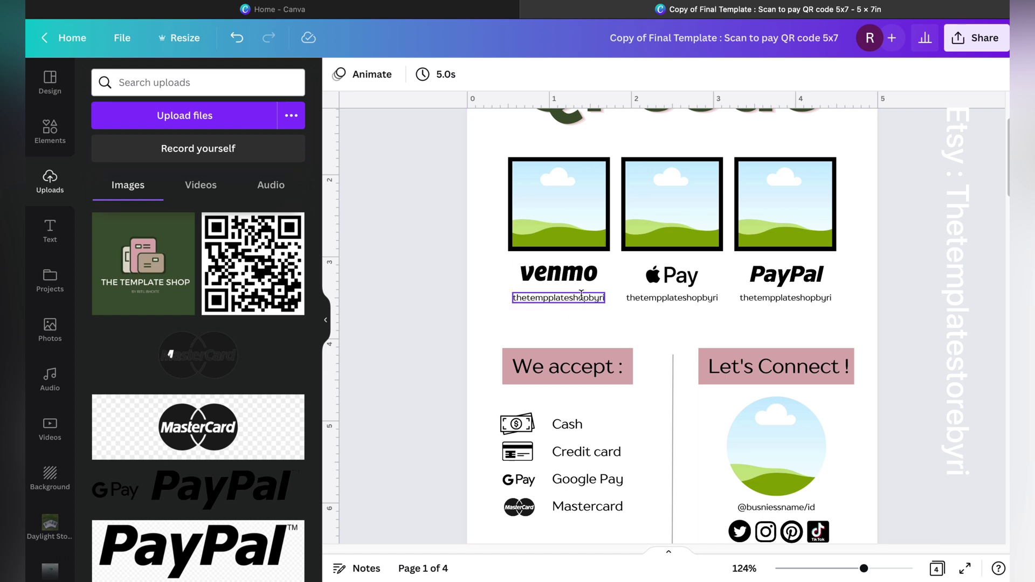
pyautogui.click(555, 297)
pyautogui.click(392, 147)
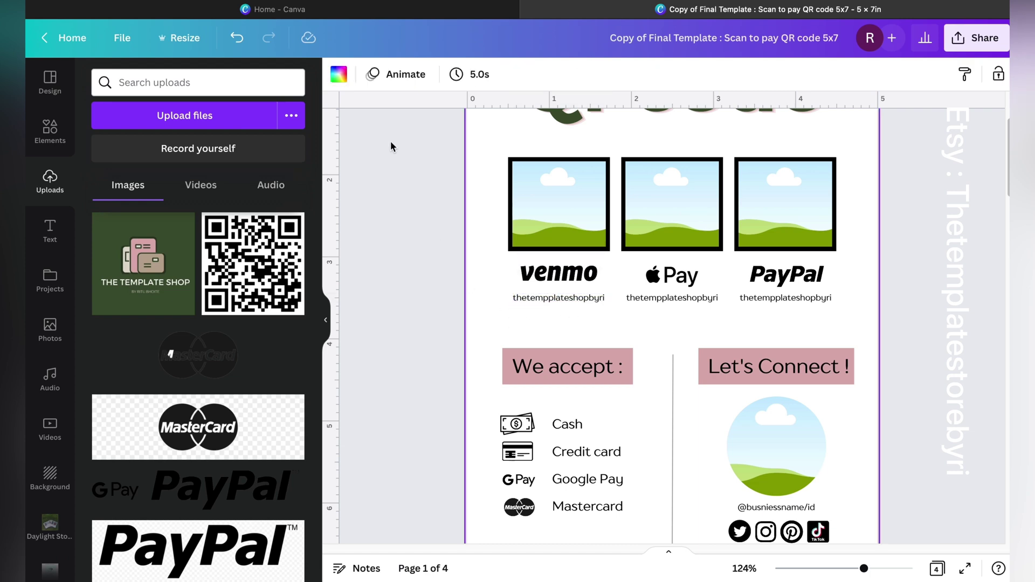
# Step: Add a pink square over the Venmo business name and flatten it into a bar about 1.5 in wide and 0.3 in high
pyautogui.click(50, 129)
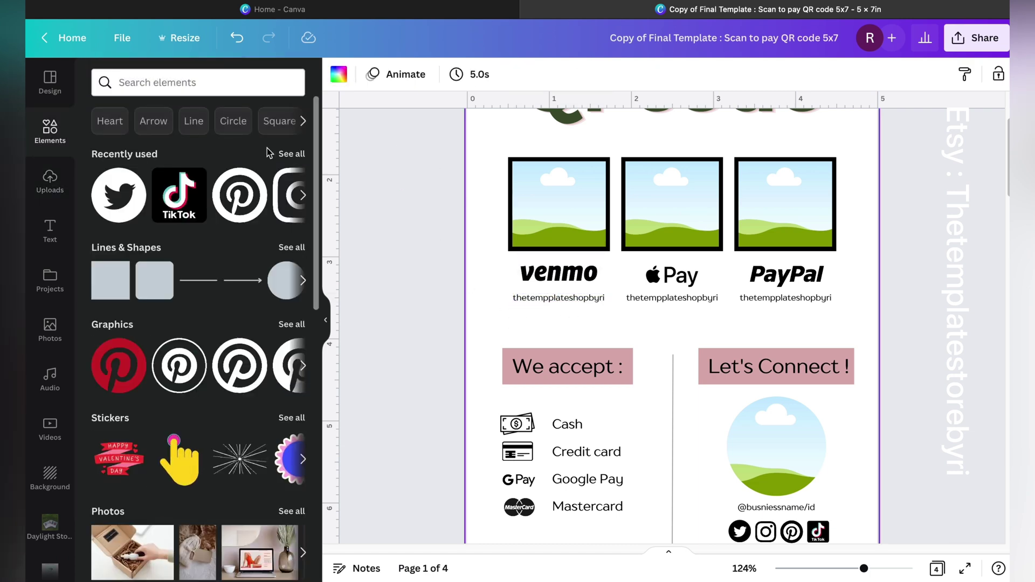
pyautogui.click(101, 293)
pyautogui.moveTo(675, 271); pyautogui.dragTo(561, 322)
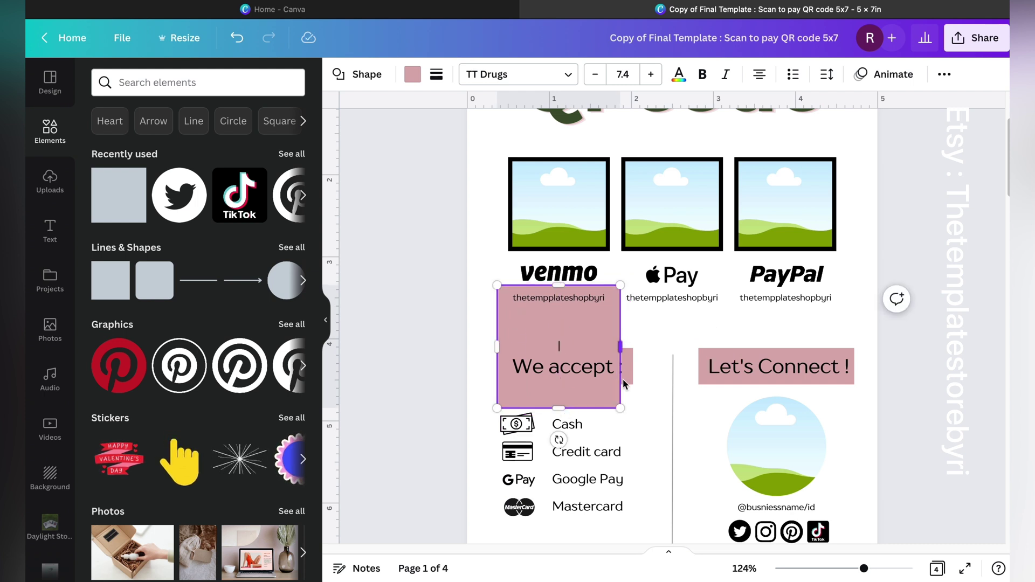
pyautogui.moveTo(558, 409); pyautogui.dragTo(566, 313)
pyautogui.press('Escape')
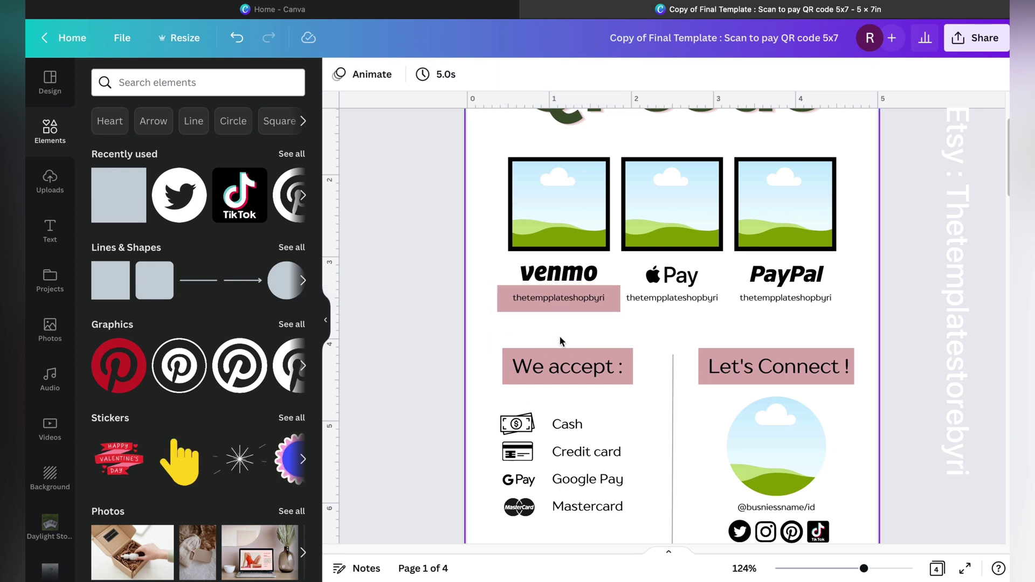
# Step: Make the pink bar behind the Venmo business name more transparent so it turns pale pink
pyautogui.click(567, 309)
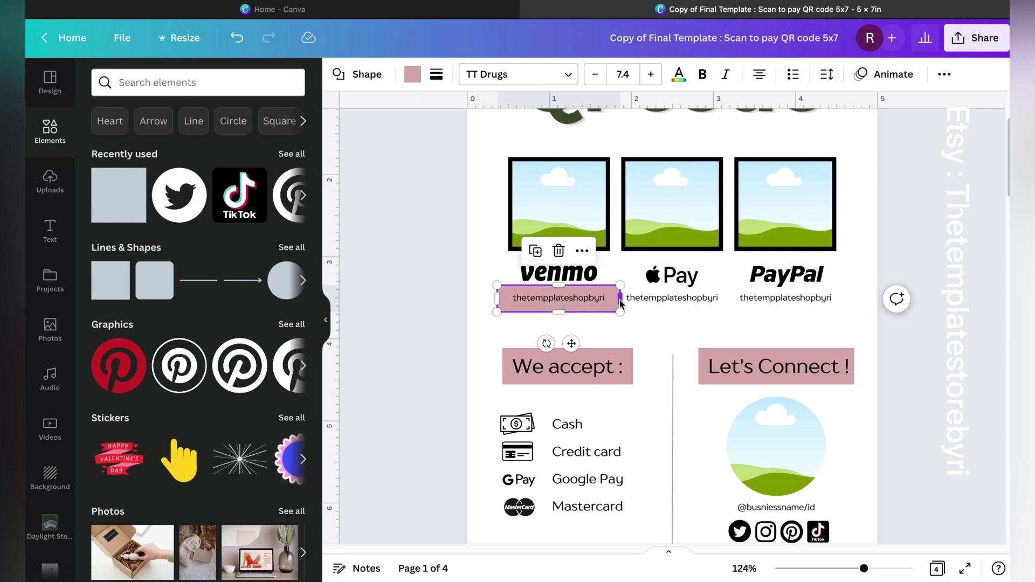
pyautogui.click(945, 75)
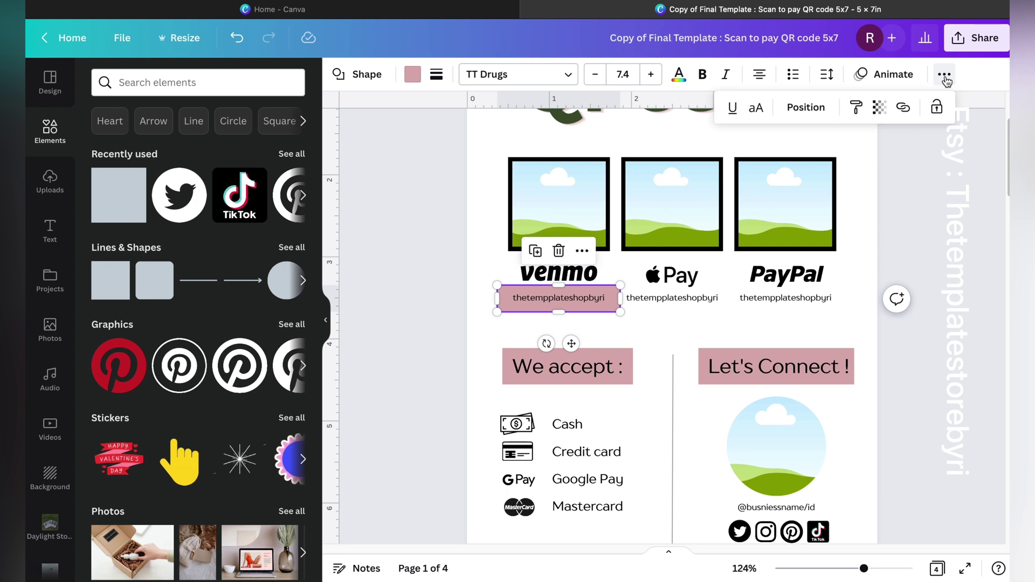
pyautogui.click(879, 107)
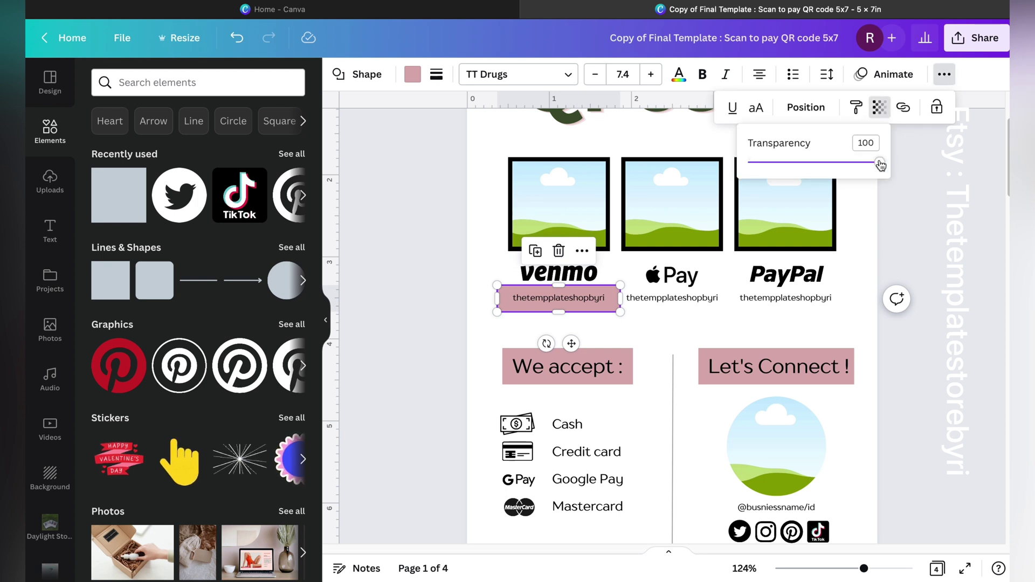
pyautogui.moveTo(880, 165); pyautogui.dragTo(801, 169)
pyautogui.click(907, 193)
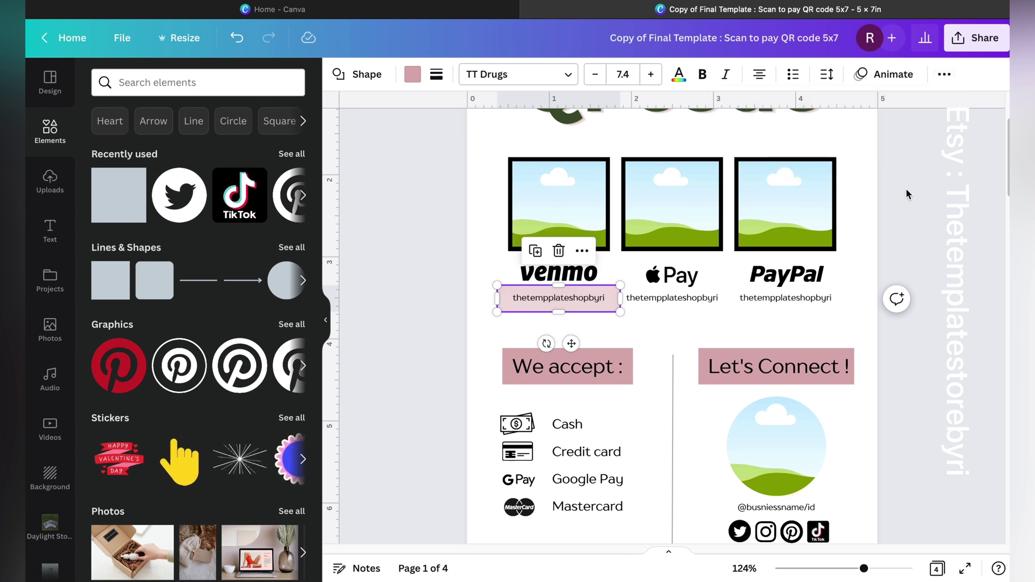
# Step: Stretch the pale pink bar past both page edges so it runs behind all three business names
pyautogui.click(907, 194)
pyautogui.click(503, 303)
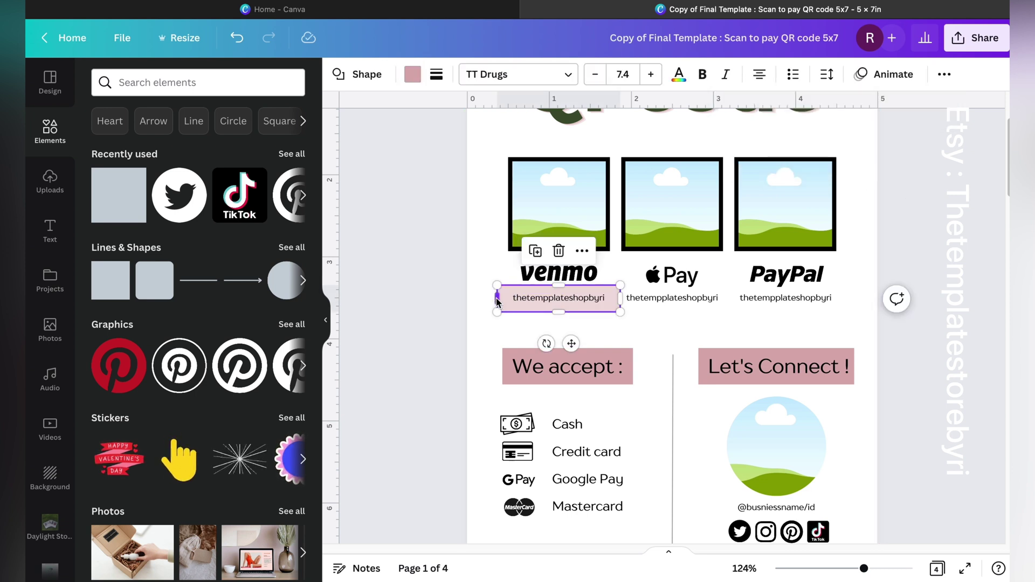
pyautogui.moveTo(497, 302); pyautogui.dragTo(444, 301)
pyautogui.moveTo(620, 299); pyautogui.dragTo(901, 294)
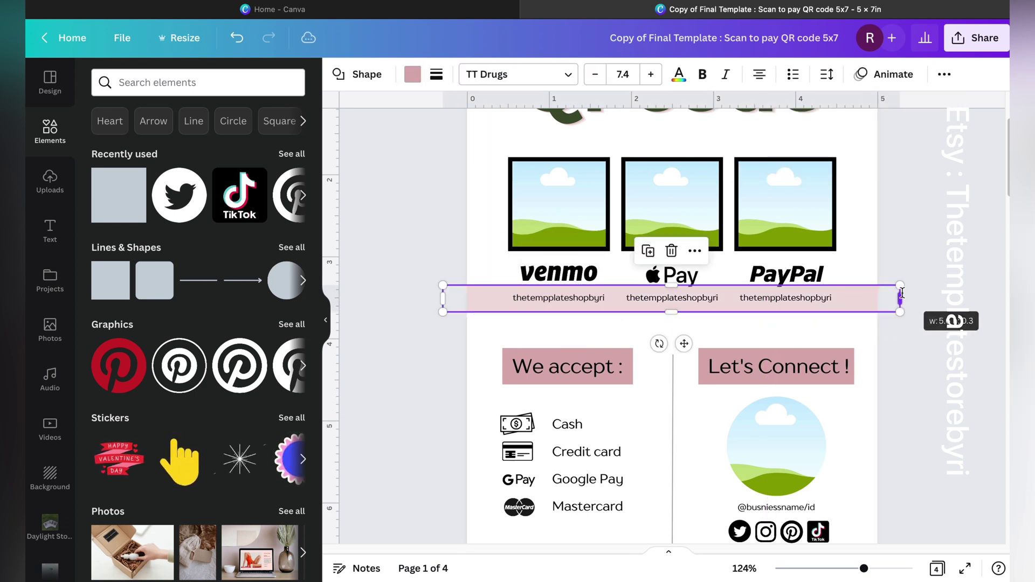
pyautogui.click(911, 249)
# Step: Reduce the height of the pale pink bar from its upper edge to make a thin strip behind the business names
pyautogui.scroll(3, 910, 249)
pyautogui.scroll(-2, 910, 249)
pyautogui.click(865, 334)
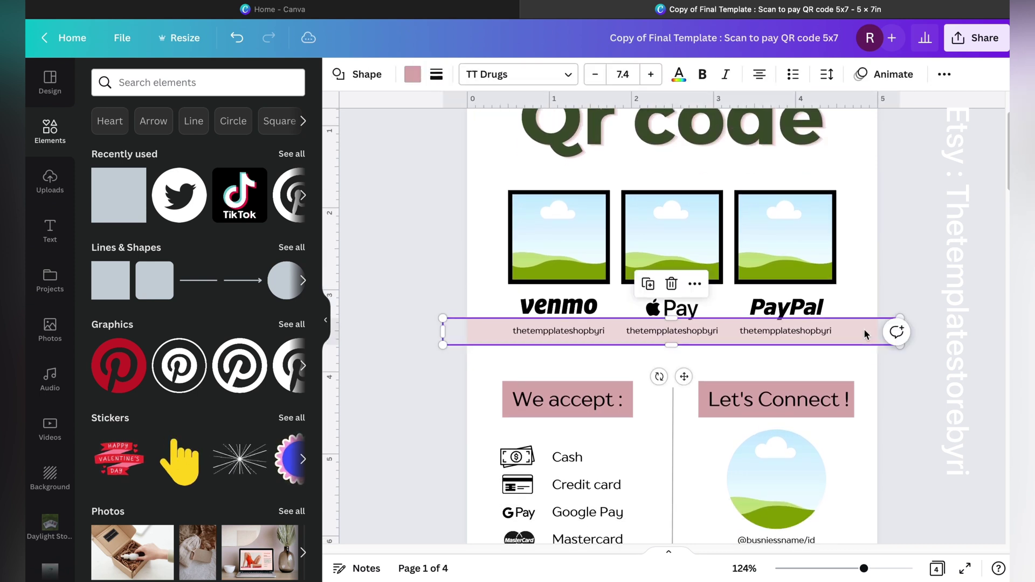
pyautogui.moveTo(688, 319); pyautogui.dragTo(678, 340)
pyautogui.click(974, 260)
pyautogui.scroll(3, 973, 260)
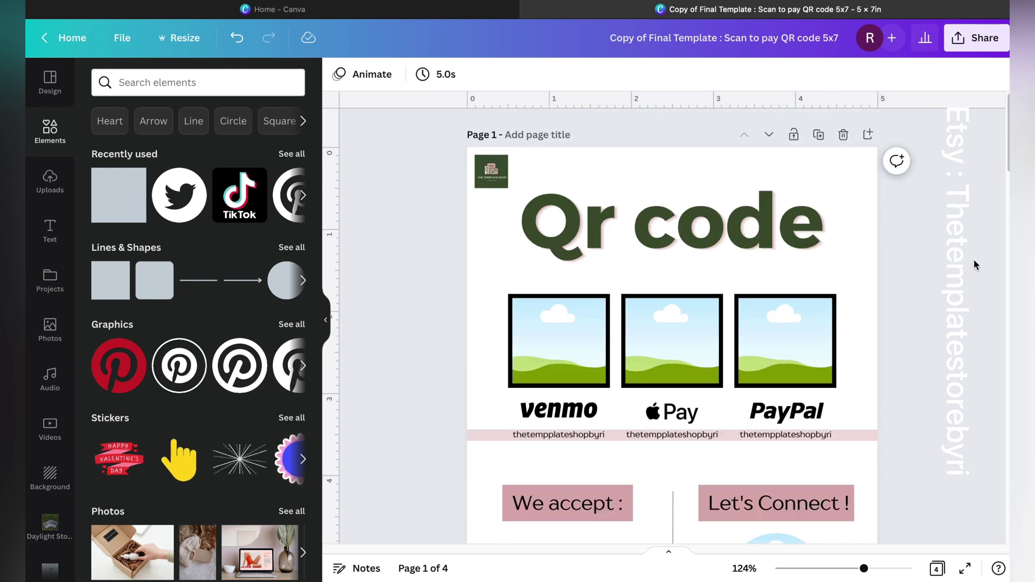
pyautogui.scroll(-2, 973, 260)
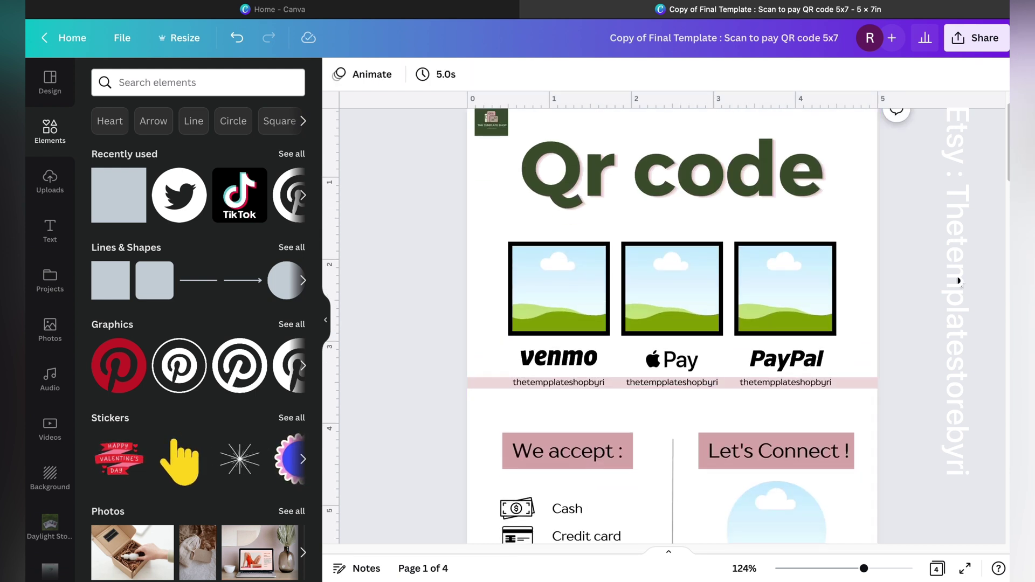
pyautogui.scroll(2, 959, 281)
pyautogui.scroll(-8, 958, 280)
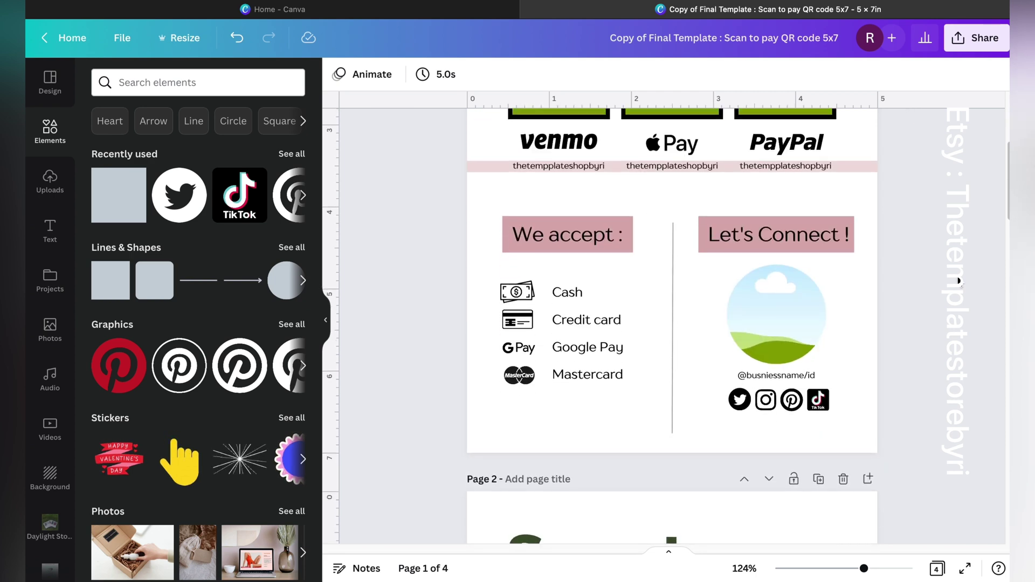
pyautogui.scroll(3, 645, 326)
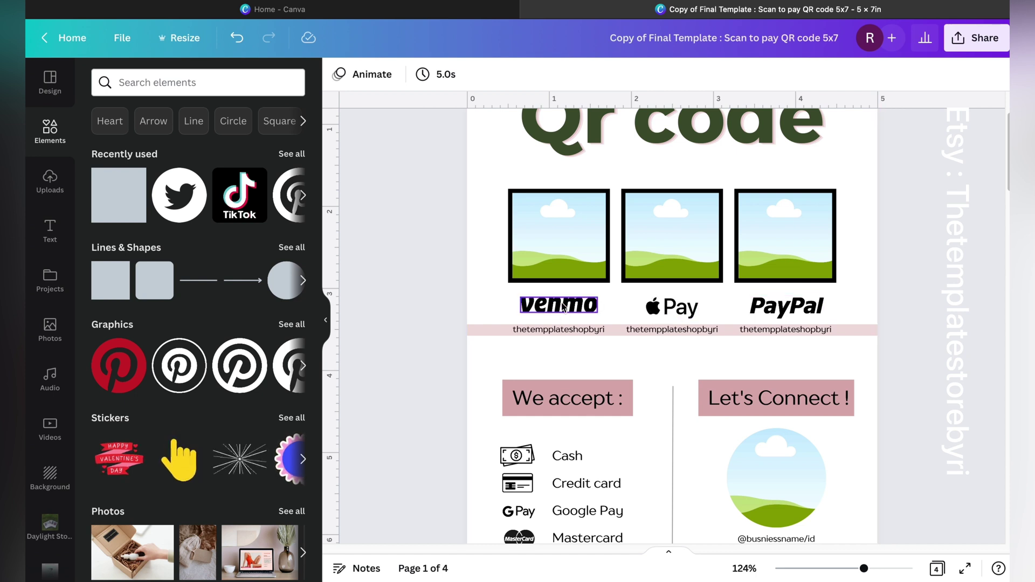
# Step: Open Google in a new browser tab
pyautogui.press('super+t')
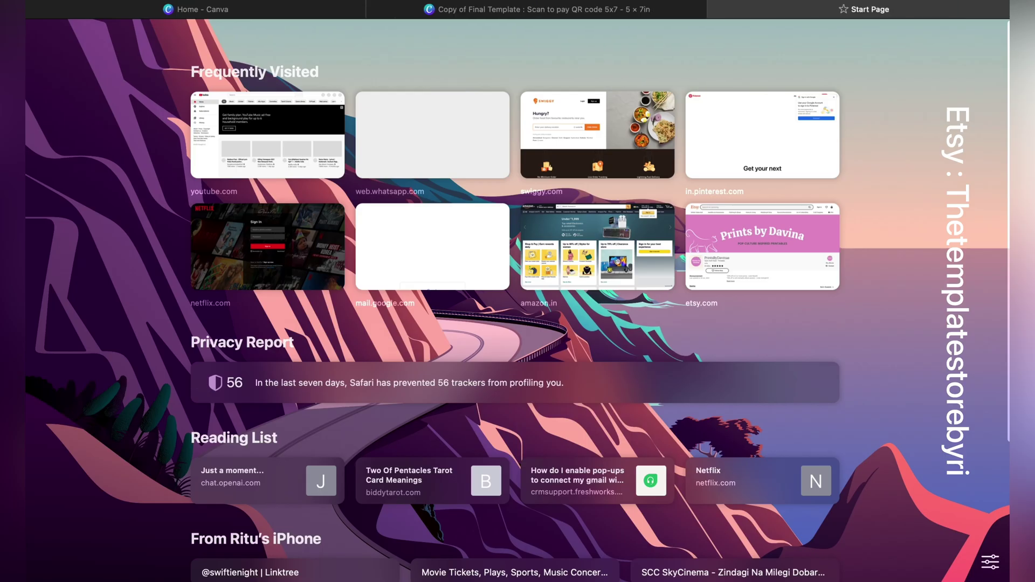
pyautogui.write('go')
pyautogui.press('Return')
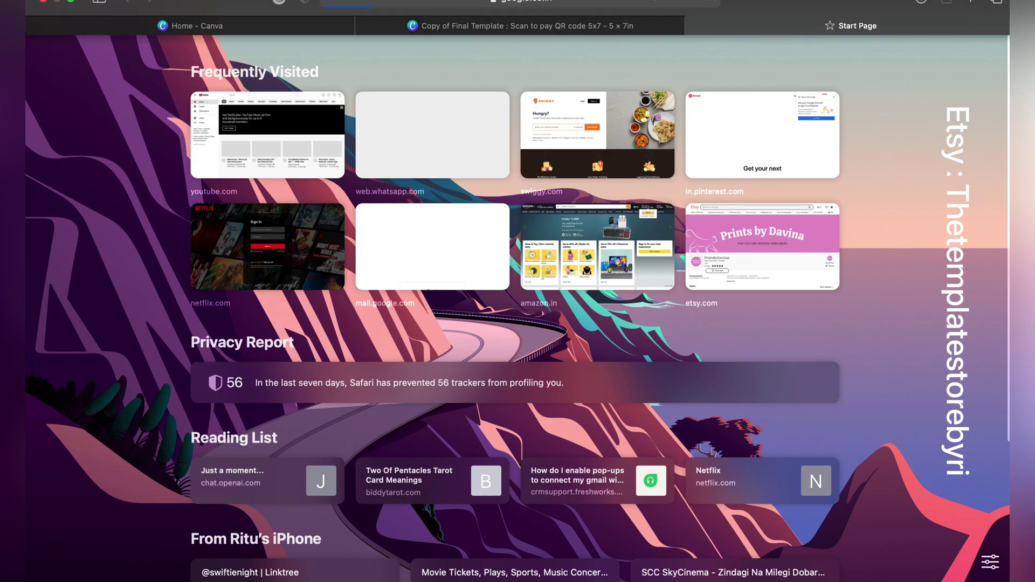
pyautogui.click(630, 16)
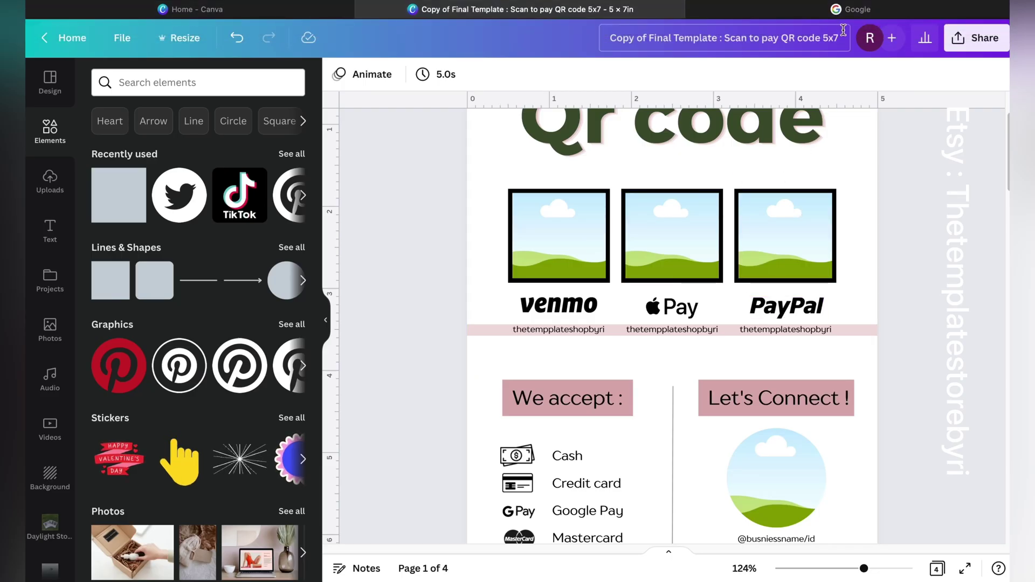
pyautogui.scroll(-1, 819, 265)
pyautogui.scroll(-2, 818, 290)
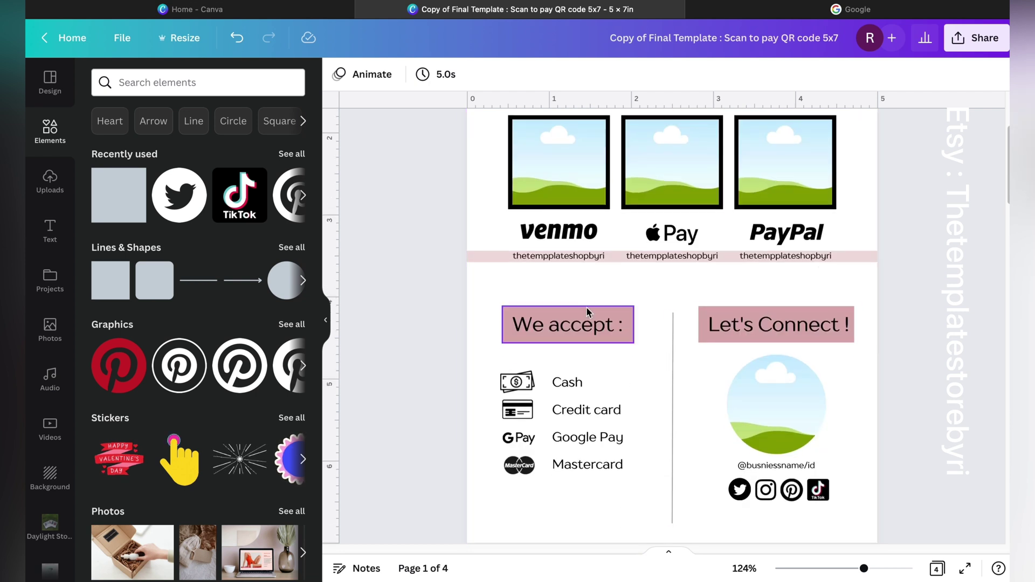
pyautogui.scroll(2, 580, 432)
pyautogui.scroll(1, 622, 449)
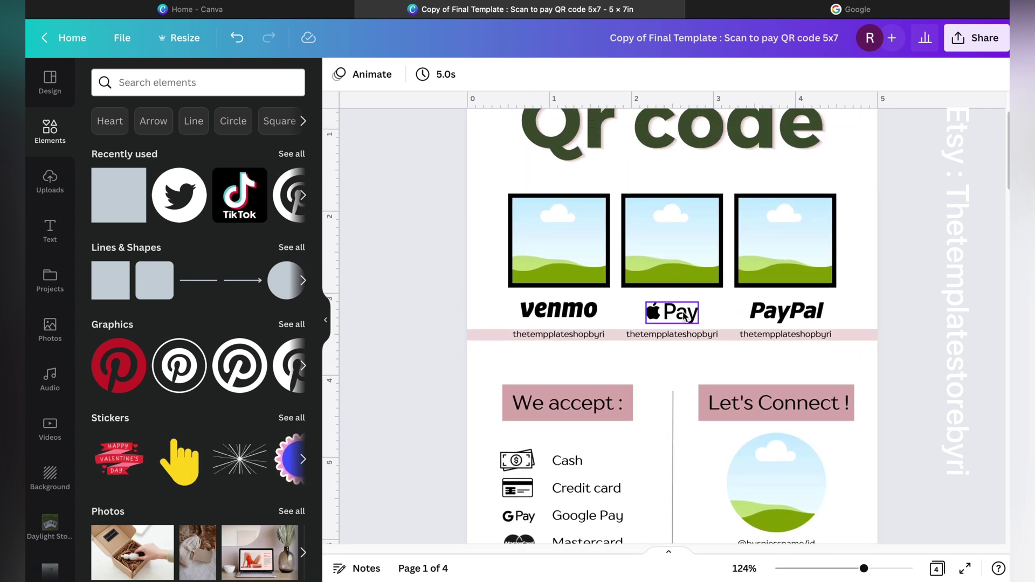
# Step: Switch to the Google tab and search for "apple pay logo black with transparent background"
pyautogui.click(852, 13)
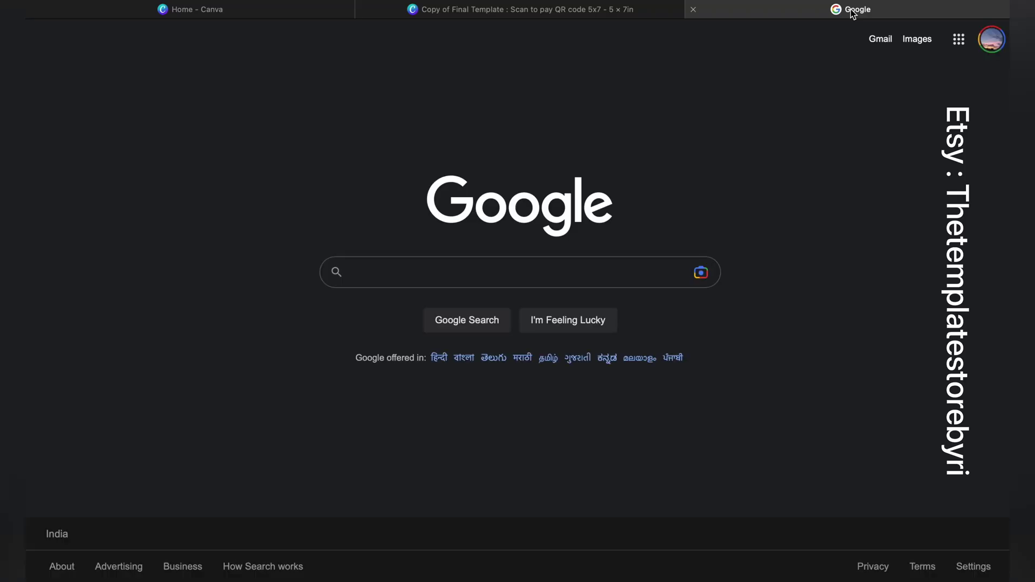
pyautogui.write('apple pay')
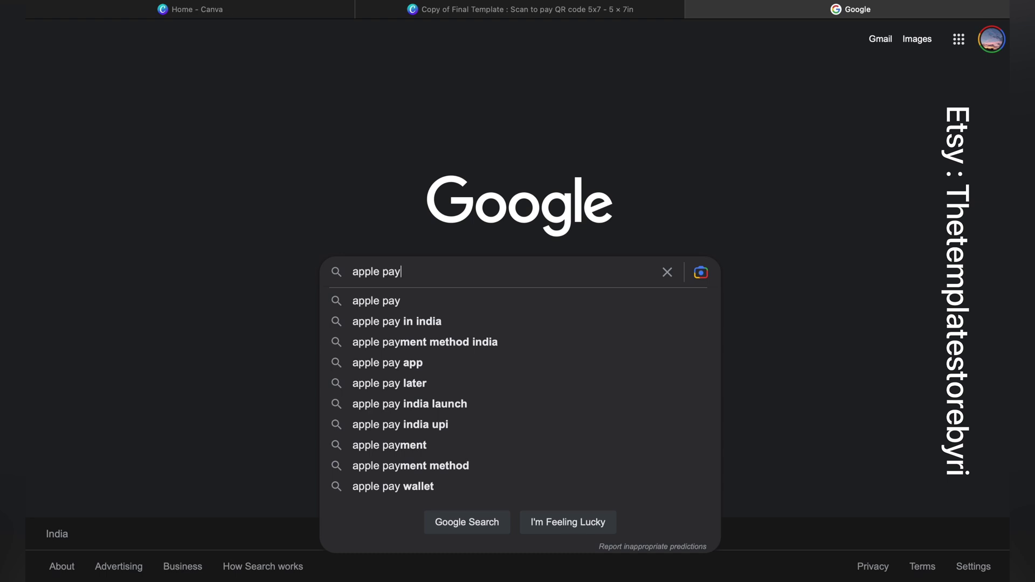
pyautogui.write(' lo')
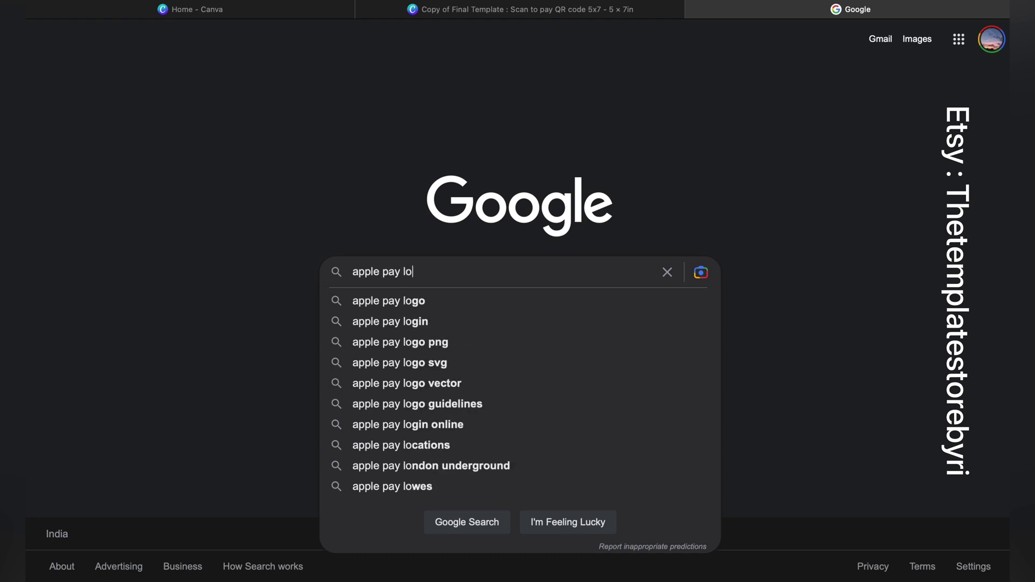
pyautogui.write('go blac')
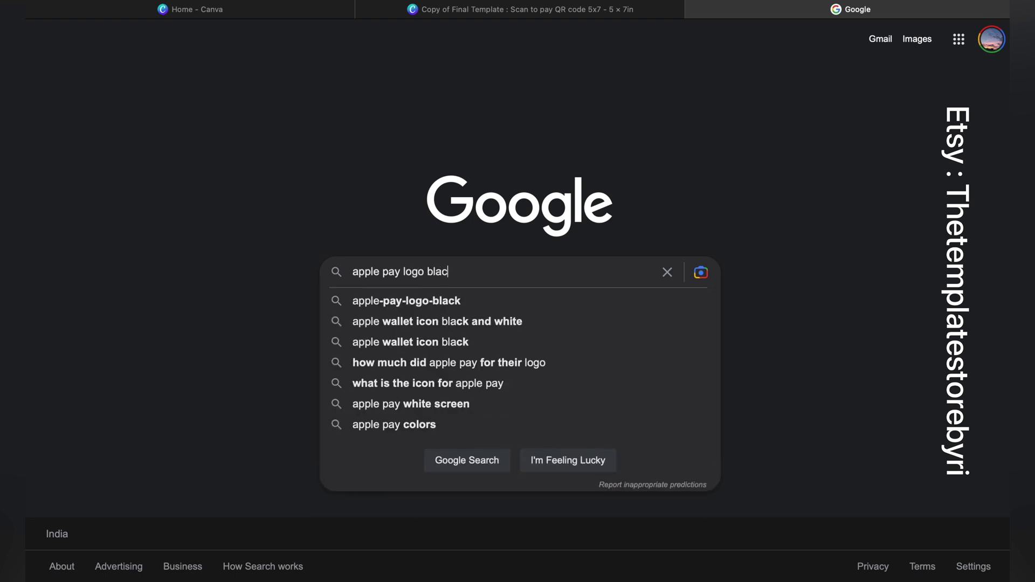
pyautogui.write('k with ')
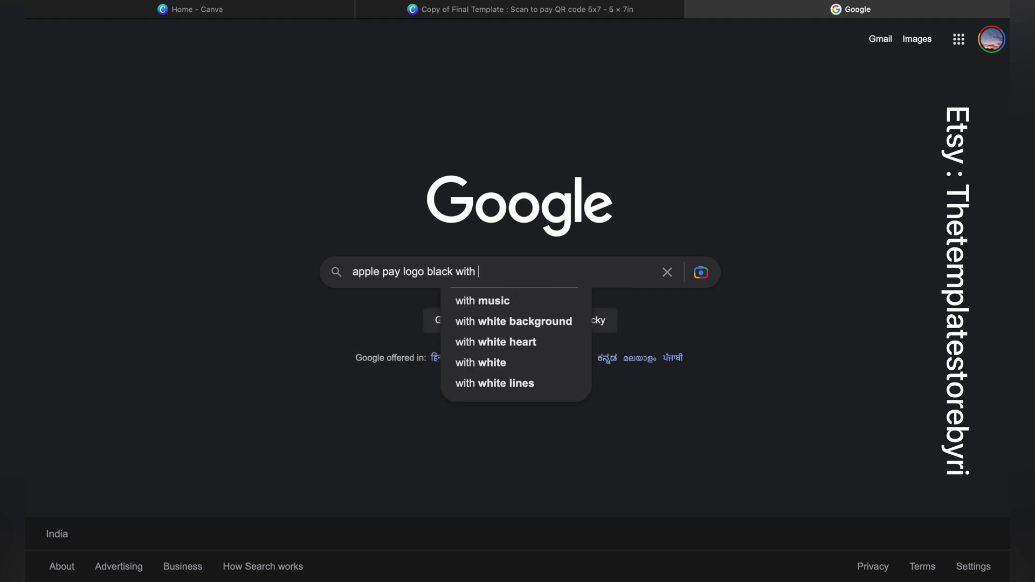
pyautogui.write('transparent background')
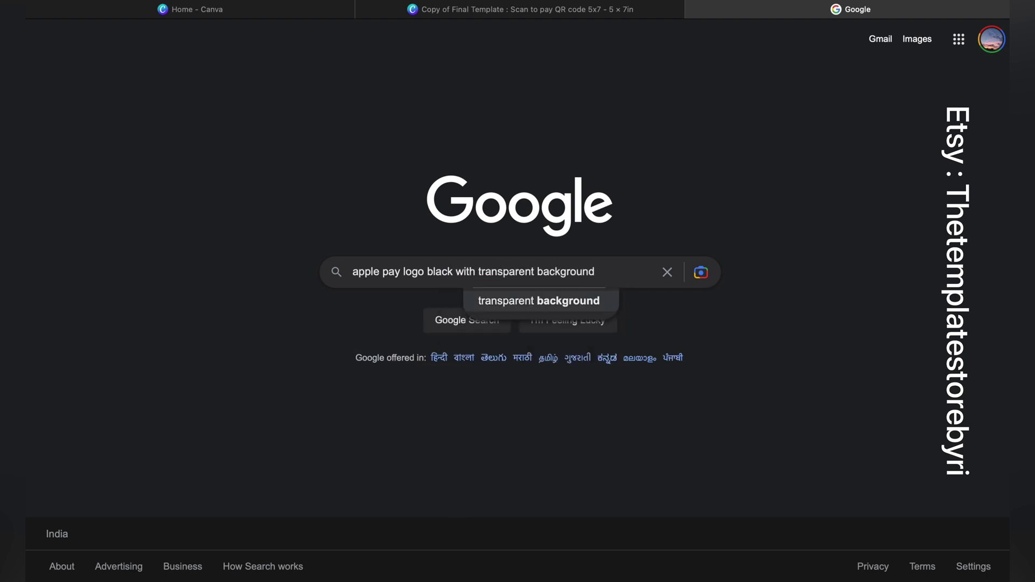
pyautogui.press('Return')
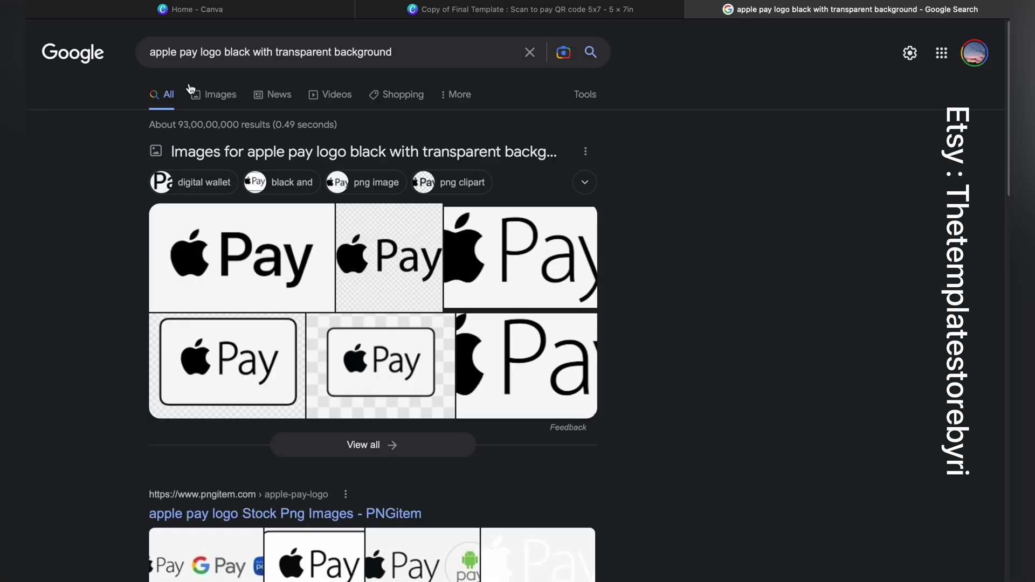
# Step: Browse the image results and save the 810*425 CleanPNG Apple Pay logo to Downloads
pyautogui.click(209, 97)
pyautogui.scroll(-2, 512, 243)
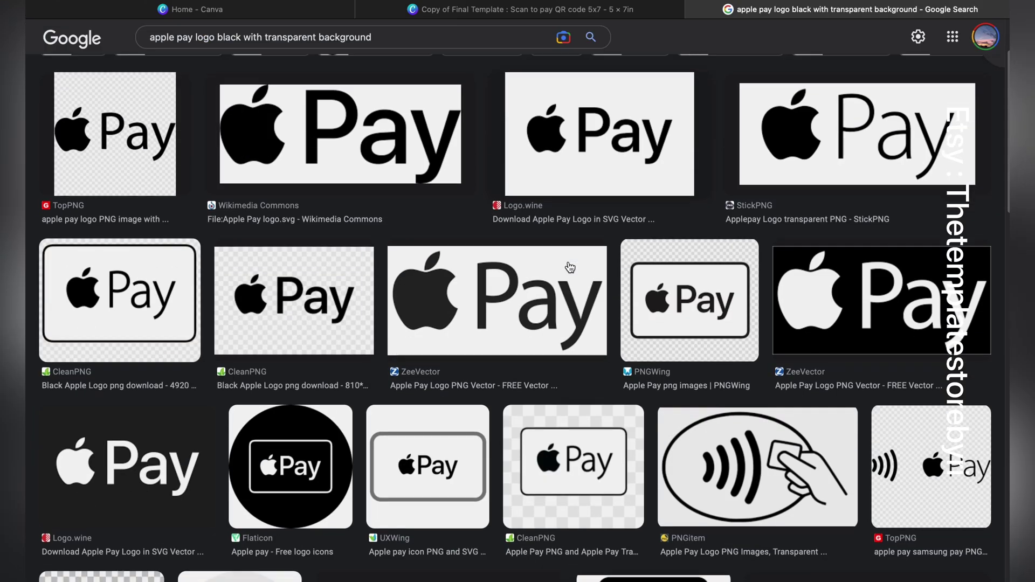
pyautogui.click(159, 161)
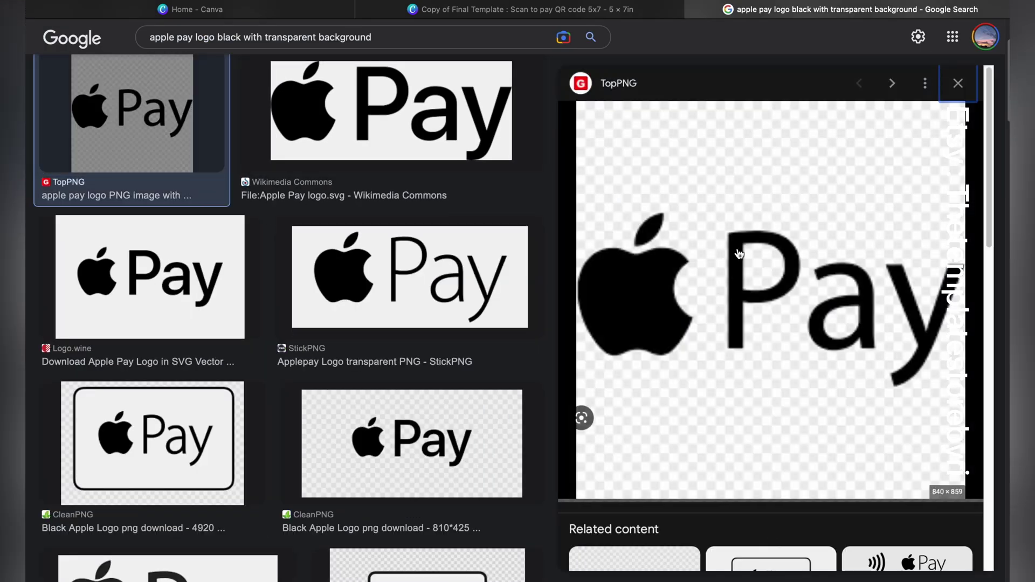
pyautogui.click(423, 465)
pyautogui.rightClick(772, 195)
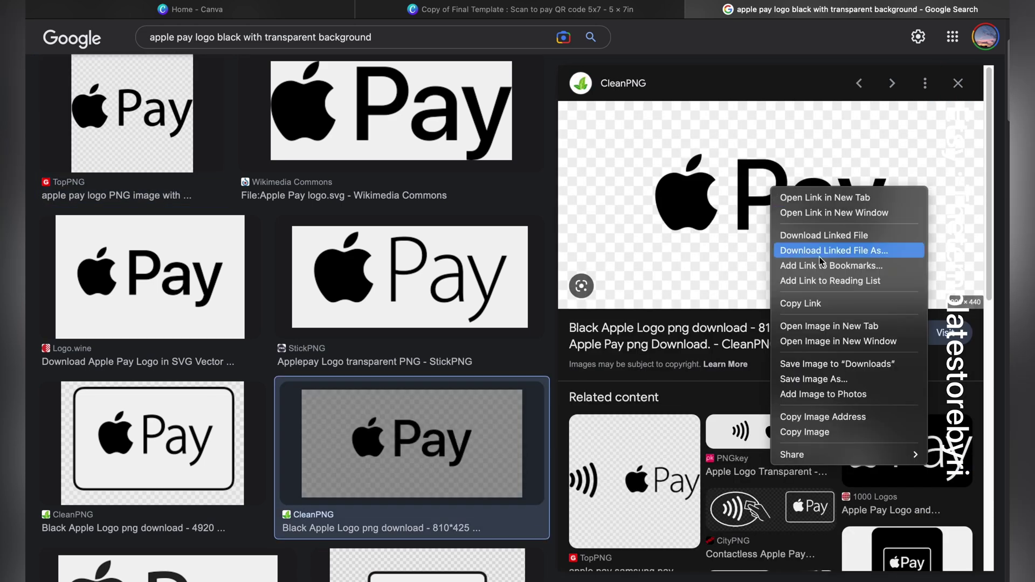
pyautogui.click(841, 360)
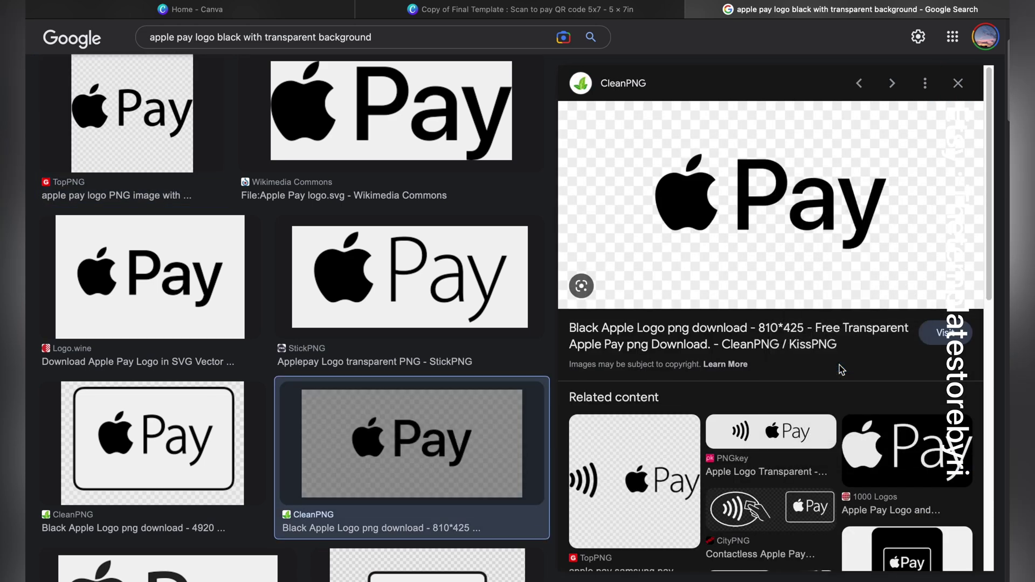
# Step: Return to the Canva design and compare previews of the 2560px and kisspng Apple Pay logo files available for upload
pyautogui.click(499, 10)
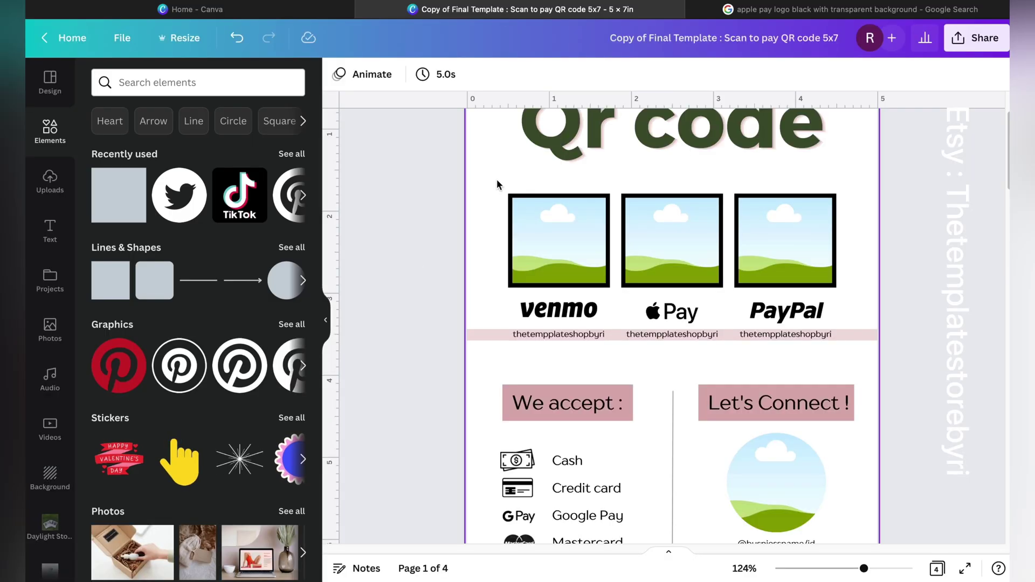
pyautogui.scroll(-1, 498, 184)
pyautogui.click(50, 181)
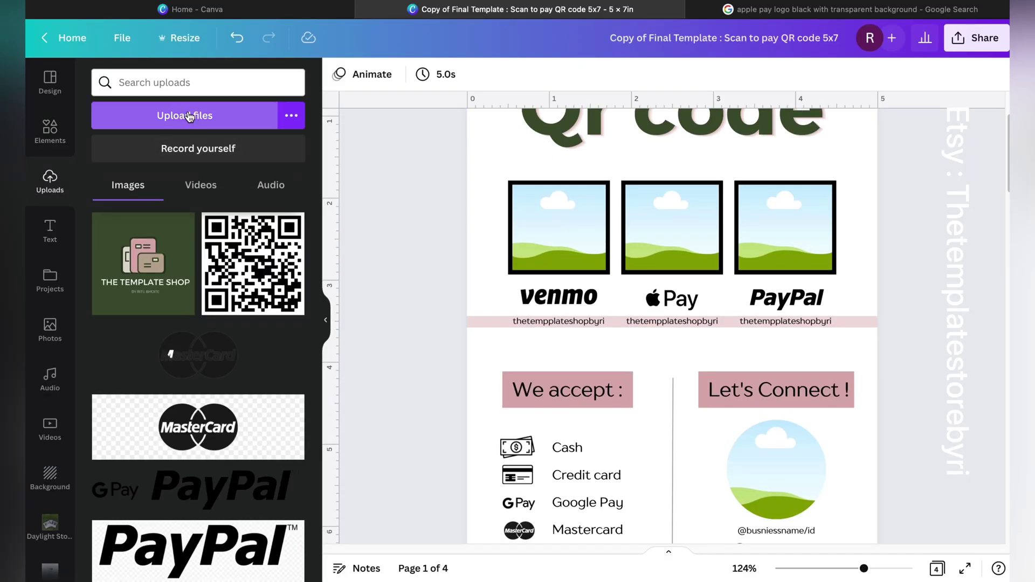
pyautogui.click(188, 117)
pyautogui.click(445, 167)
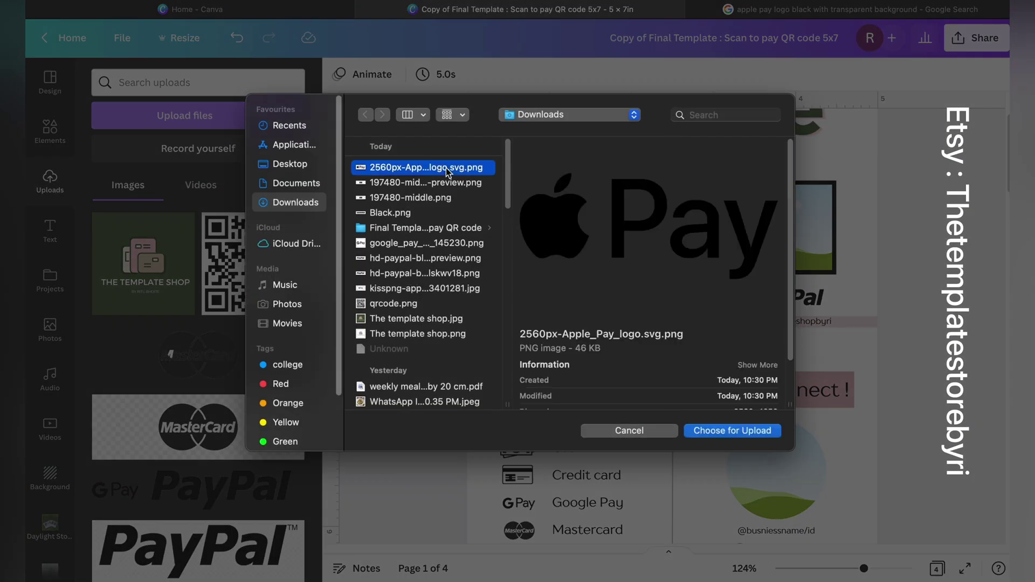
pyautogui.click(460, 288)
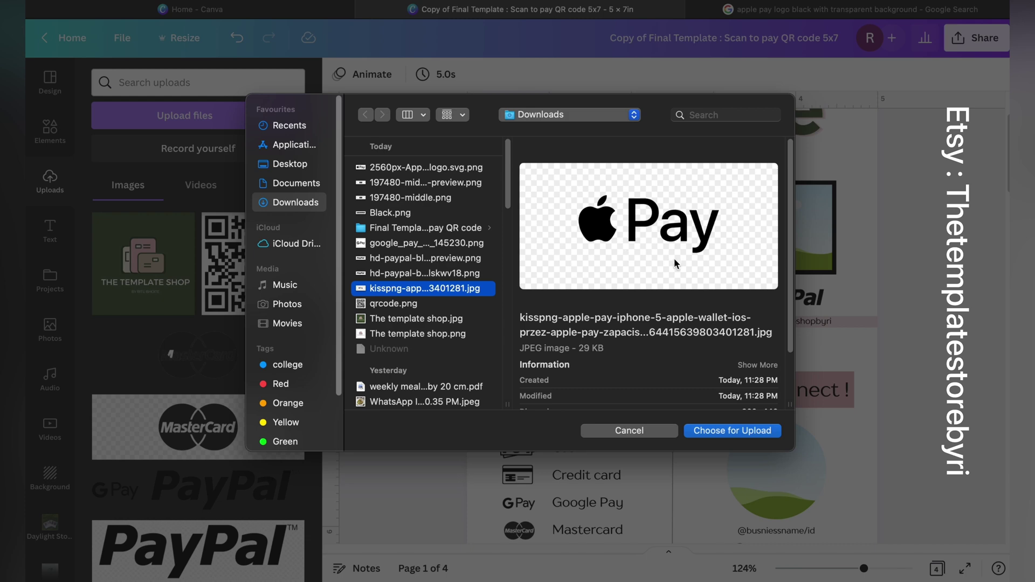
pyautogui.click(629, 431)
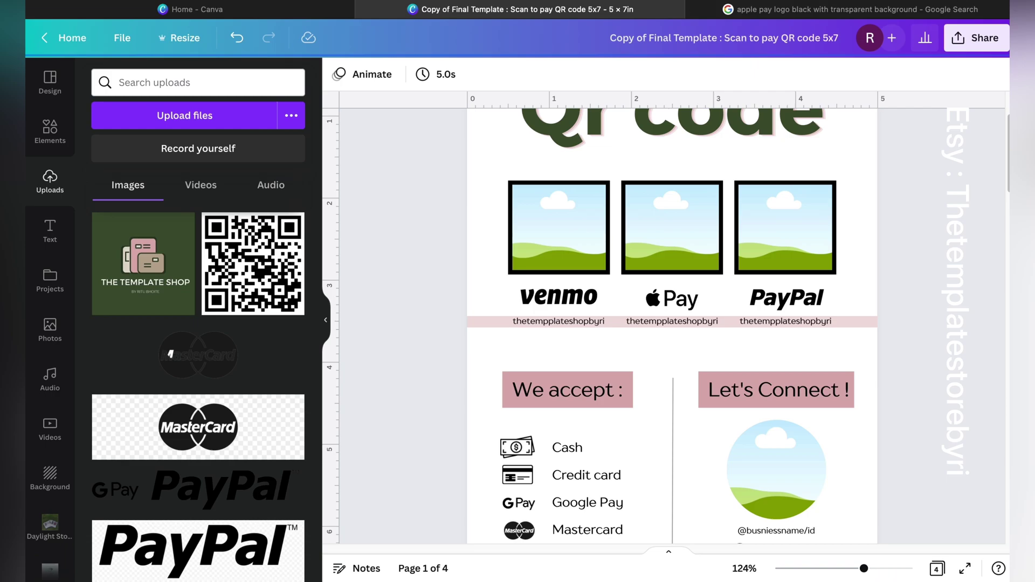
# Step: Open the remove.bg website in a new browser tab
pyautogui.press('super+t')
pyautogui.write('remove')
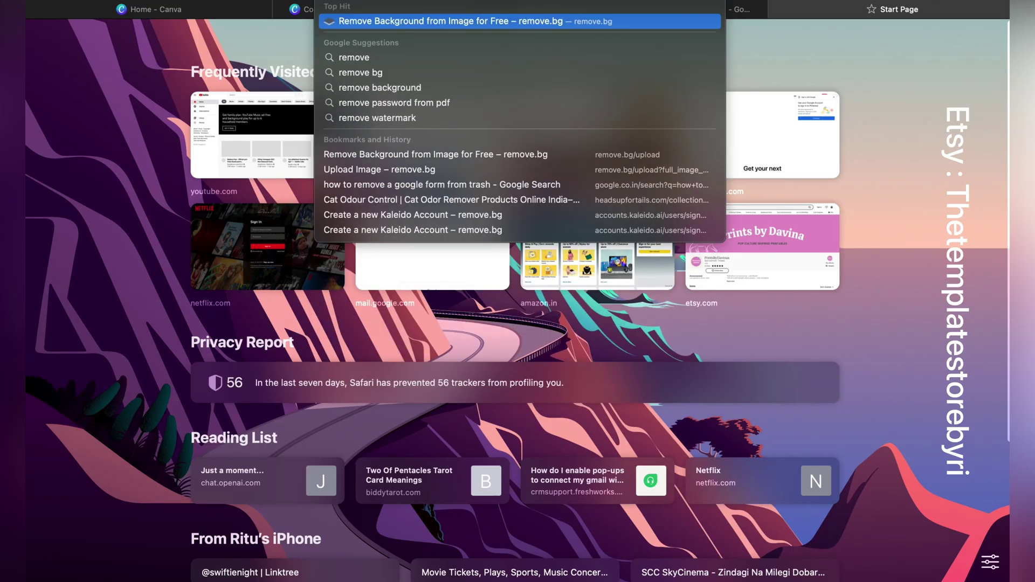
pyautogui.press('Return')
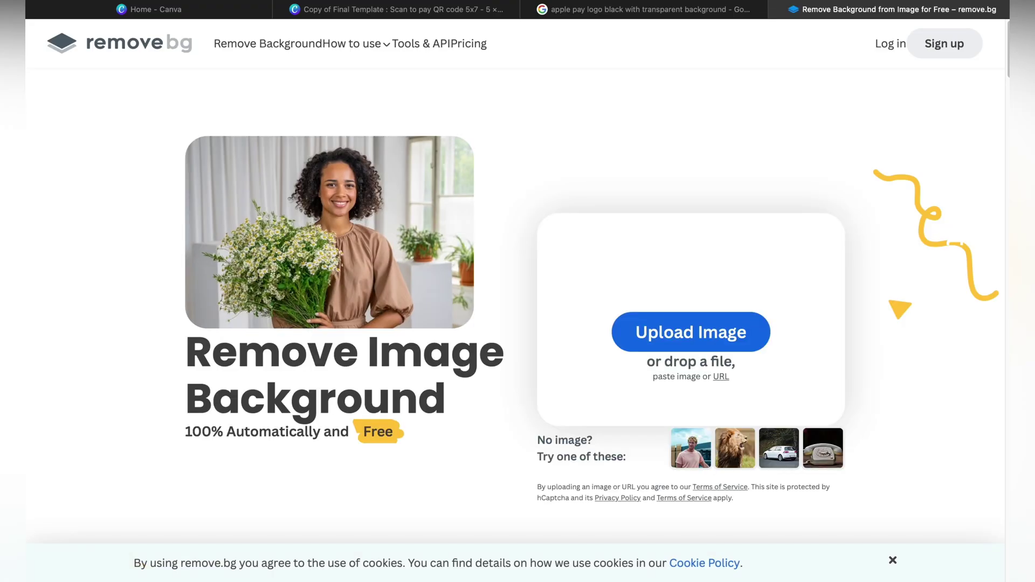
# Step: Remove the background from the kisspng Apple Pay JPG in Downloads and download the resulting image
pyautogui.click(689, 330)
pyautogui.click(455, 198)
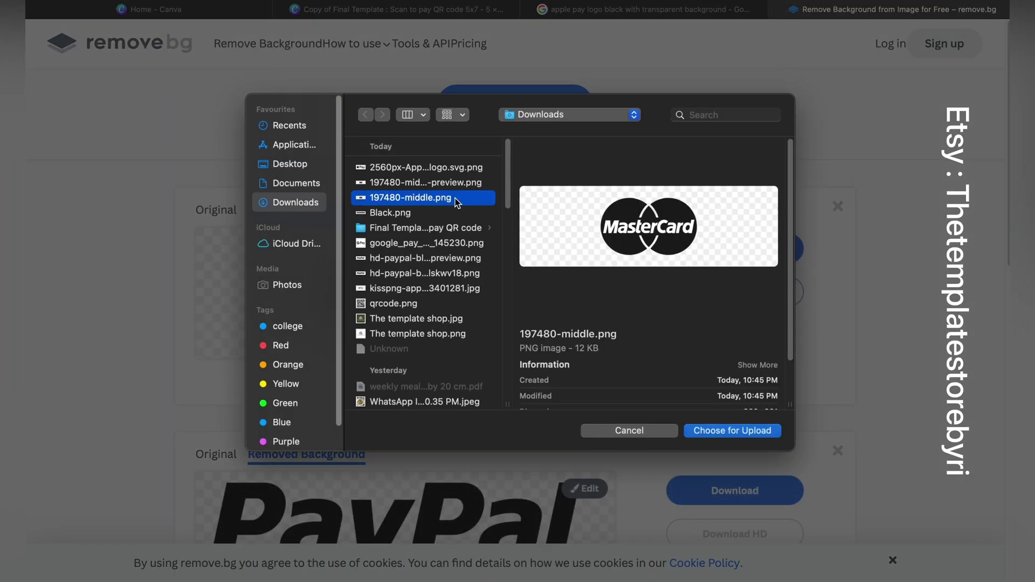
pyautogui.press('Down')
pyautogui.press('Down')
pyautogui.press('Down')
pyautogui.press('Down')
pyautogui.press('Down')
pyautogui.press('Down')
pyautogui.press('Down')
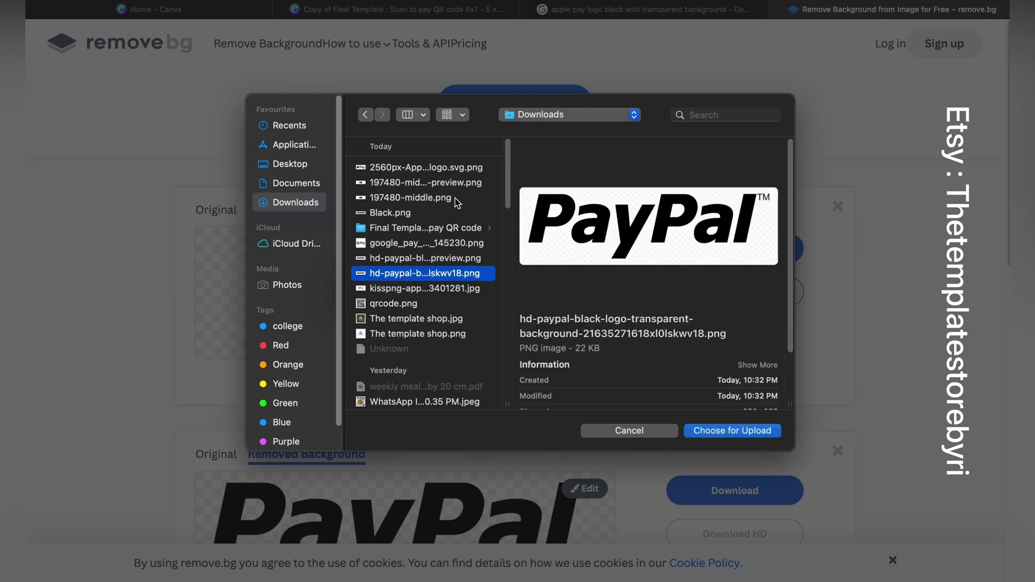
pyautogui.press('Up')
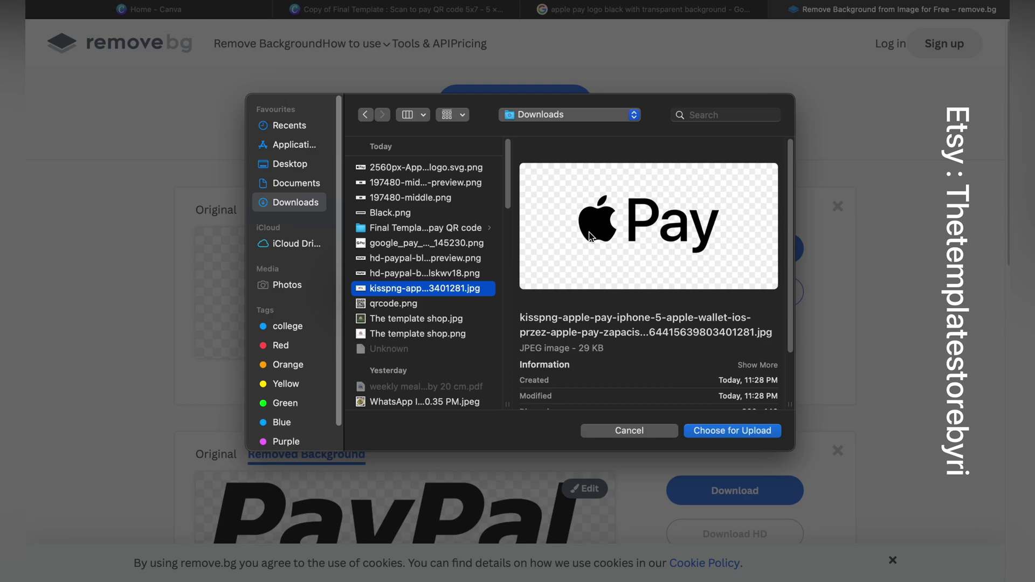
pyautogui.click(742, 430)
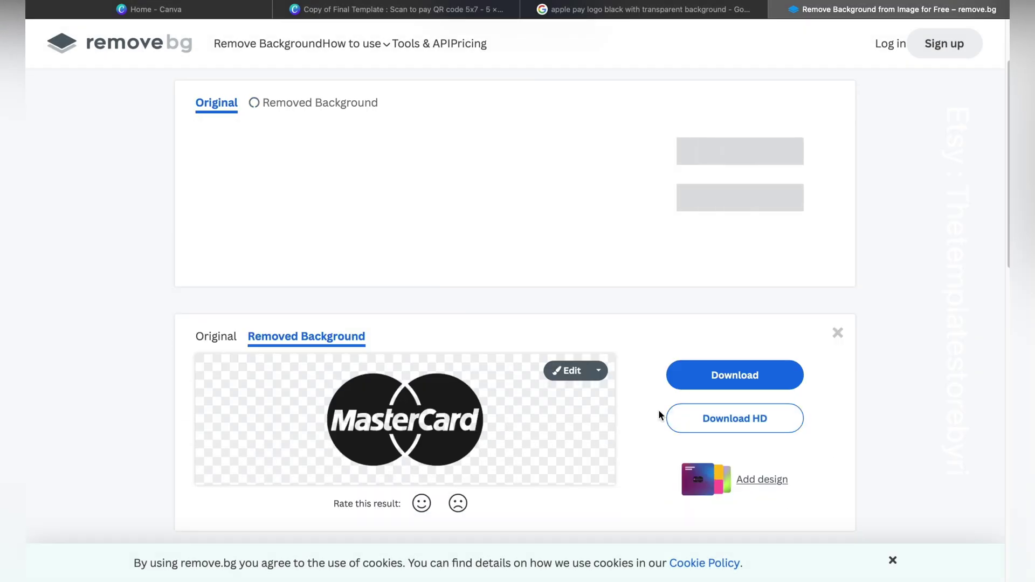
pyautogui.scroll(2, 614, 312)
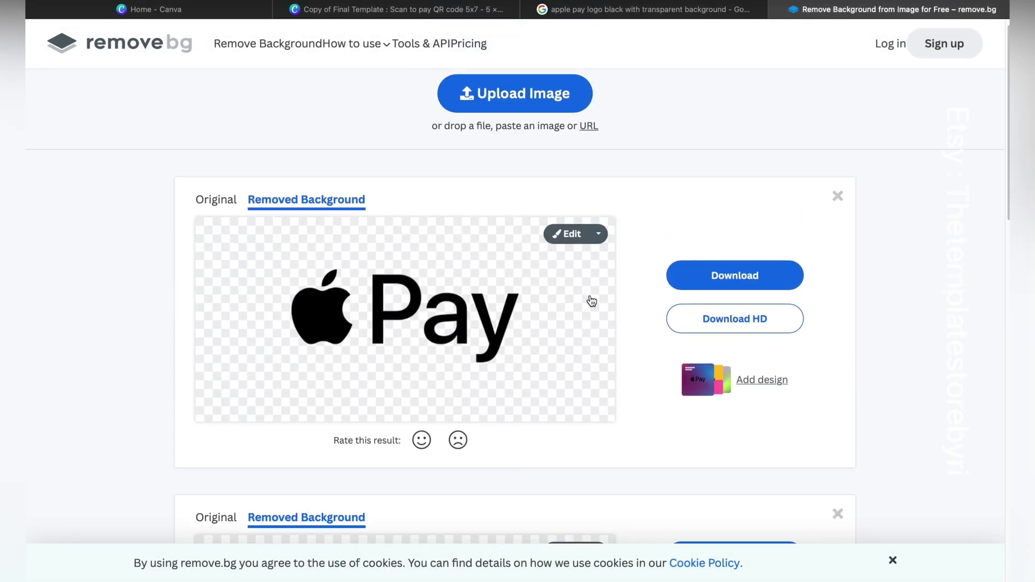
pyautogui.click(731, 278)
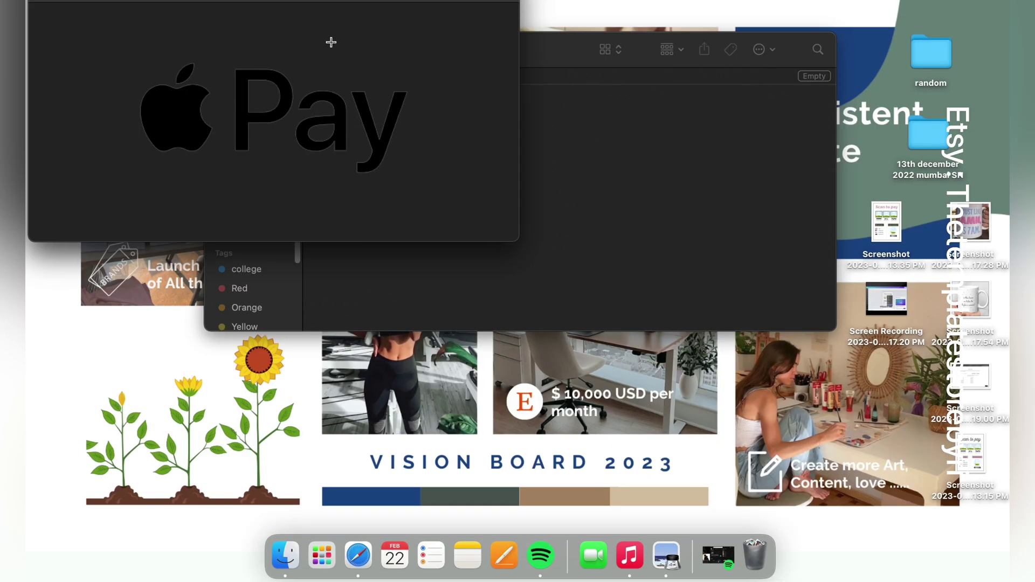
# Step: Return to the Canva design and upload 2560px-Apple_Pay_logo.svg.png from Downloads
pyautogui.hotkey('ctrl', 'Up')
pyautogui.click(591, 27)
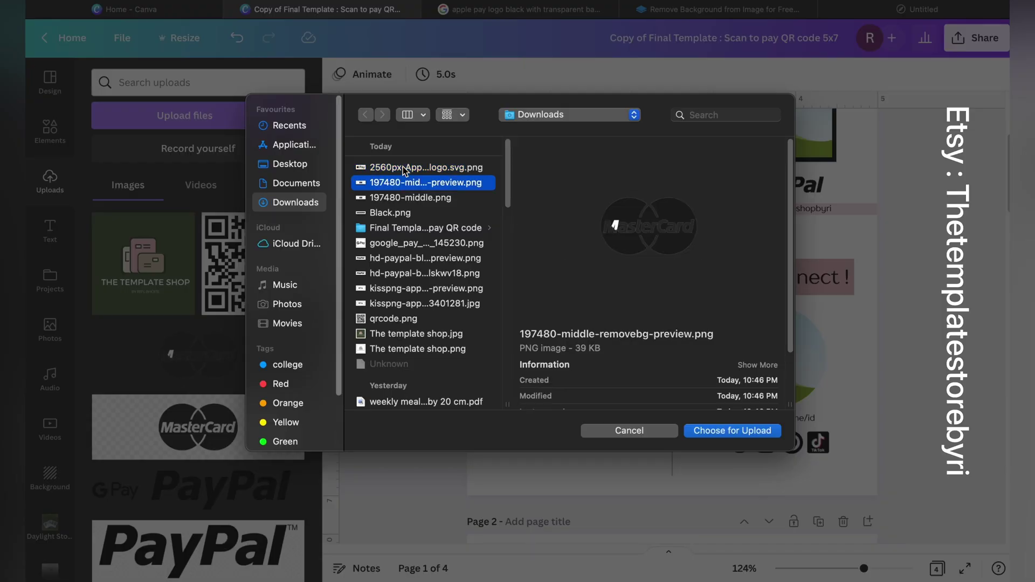
pyautogui.press('Up')
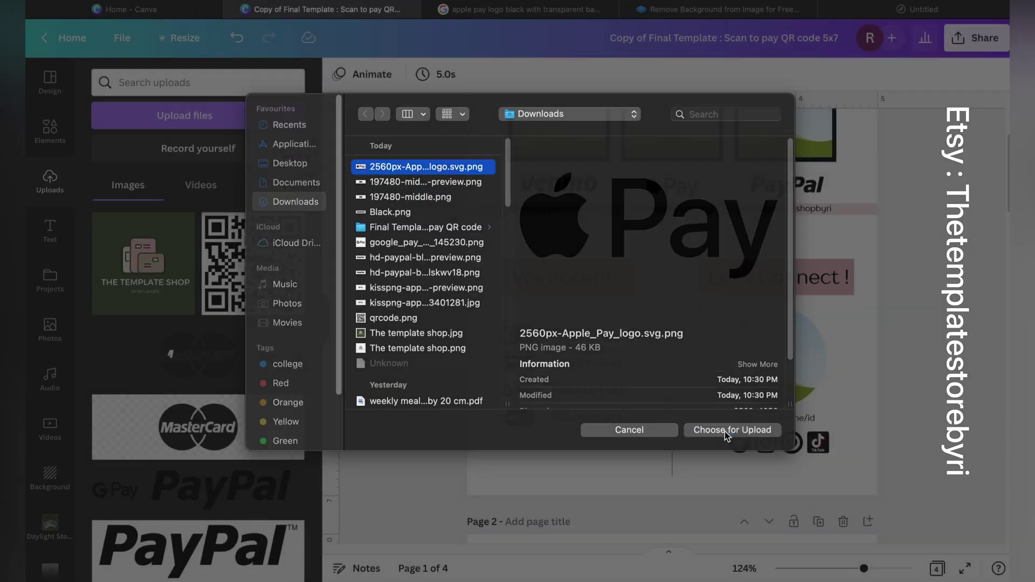
pyautogui.click(725, 431)
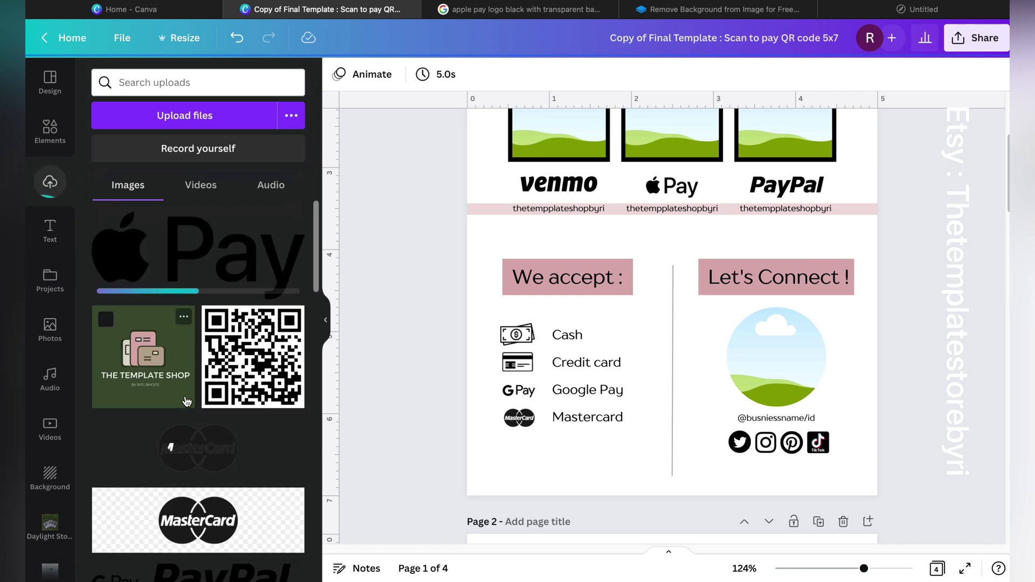
# Step: Try placing the uploaded Apple Pay logo on page 1, shrunk and positioned between the pale pink strip and the section headings
pyautogui.click(241, 249)
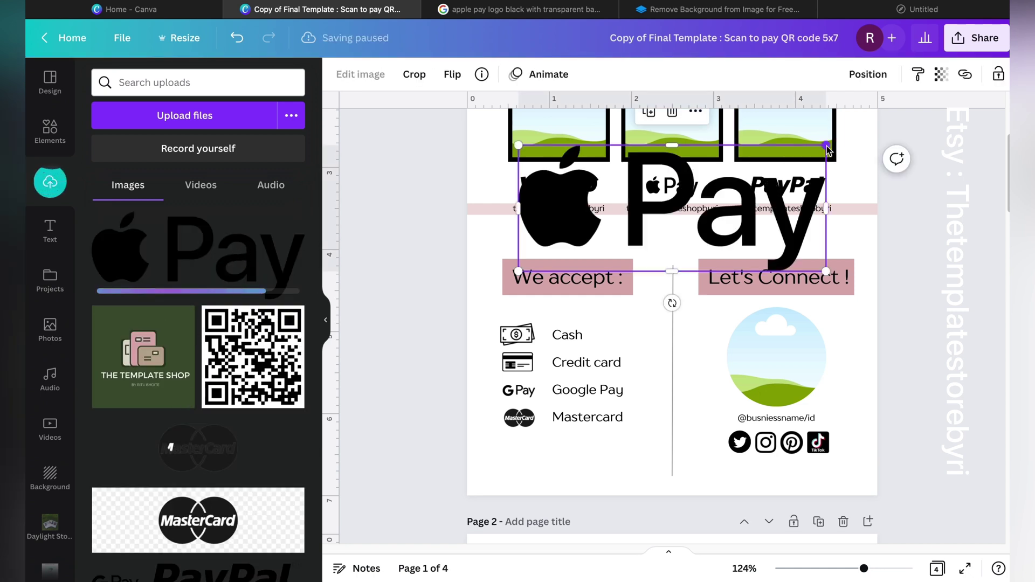
pyautogui.moveTo(828, 151); pyautogui.dragTo(638, 223)
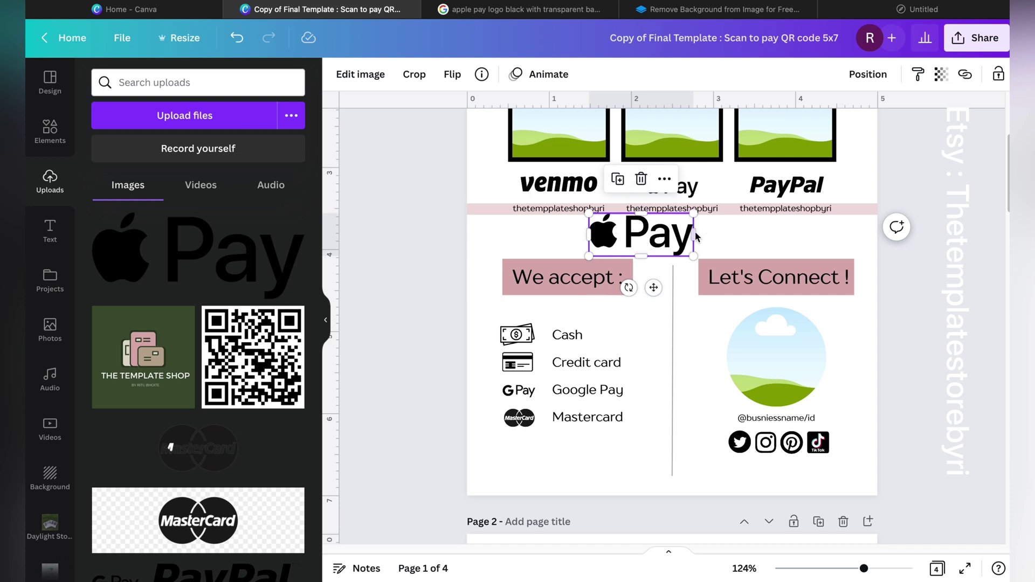
pyautogui.moveTo(694, 235); pyautogui.dragTo(661, 250)
pyautogui.scroll(1, 680, 281)
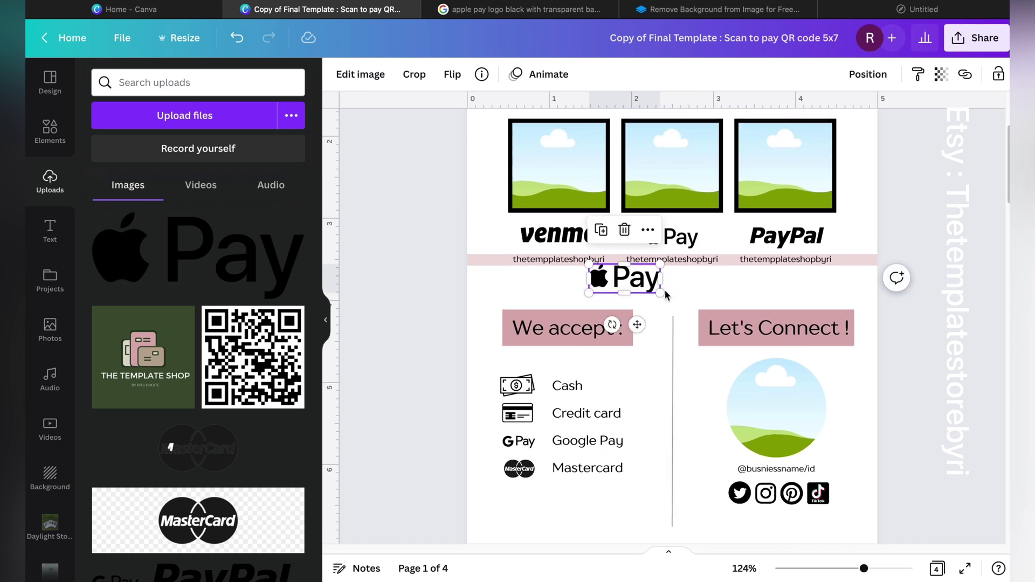
pyautogui.moveTo(619, 283); pyautogui.dragTo(650, 307)
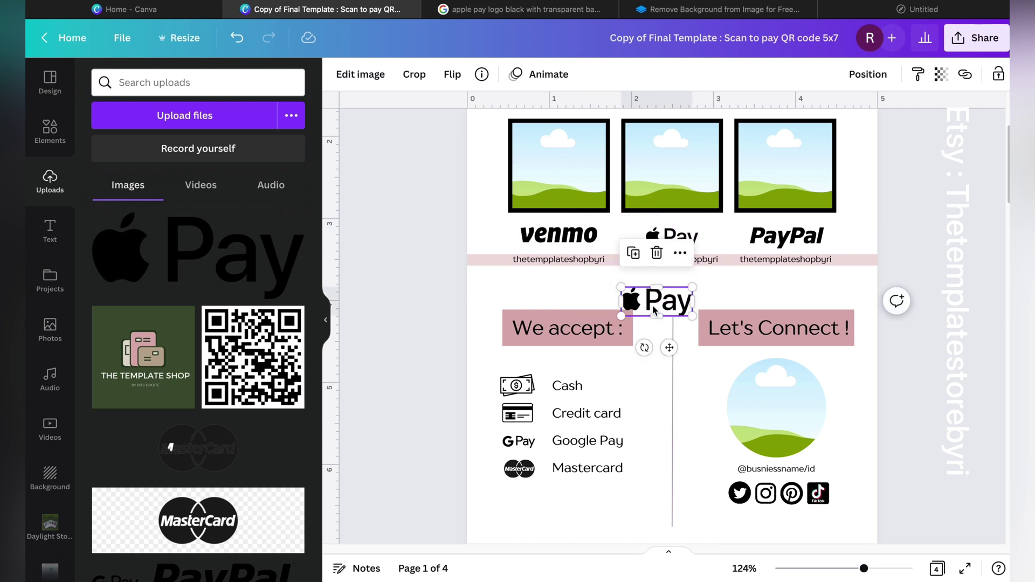
pyautogui.press('Delete')
pyautogui.scroll(1, 676, 374)
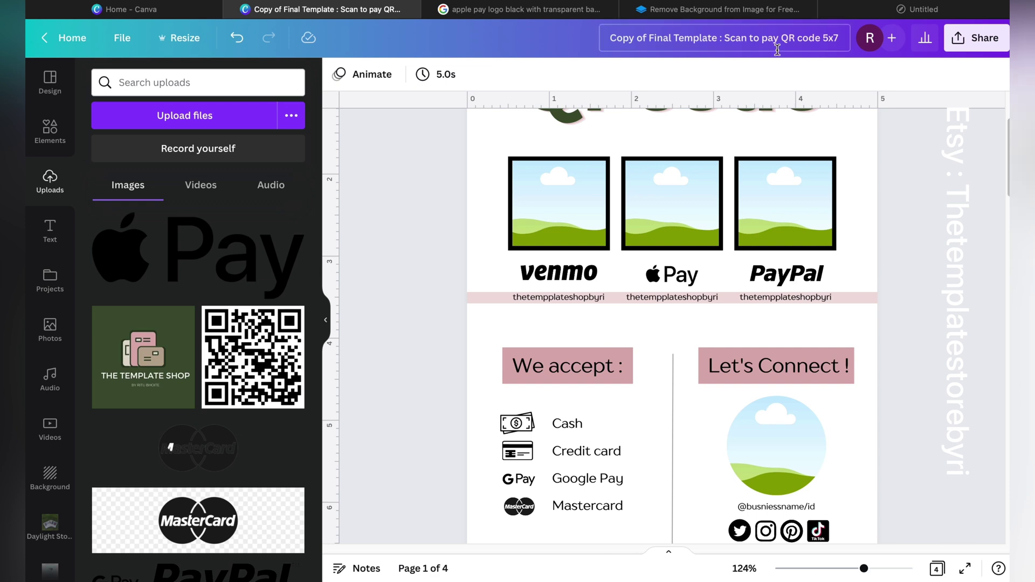
# Step: Check the remove.bg result, and review the QR frames, payment logos, accepted methods and social section on page 1 of the design
pyautogui.click(751, 13)
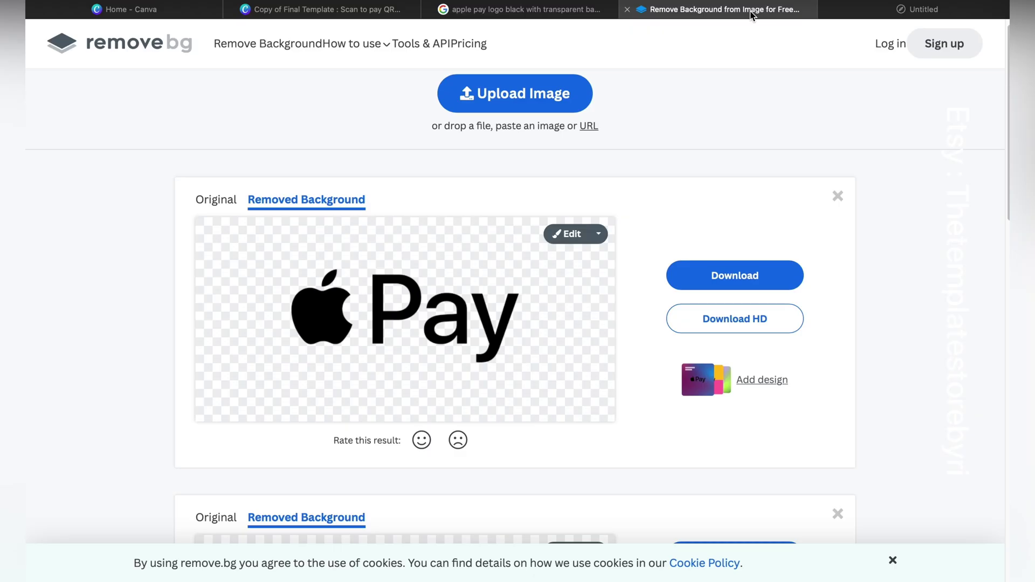
pyautogui.click(386, 11)
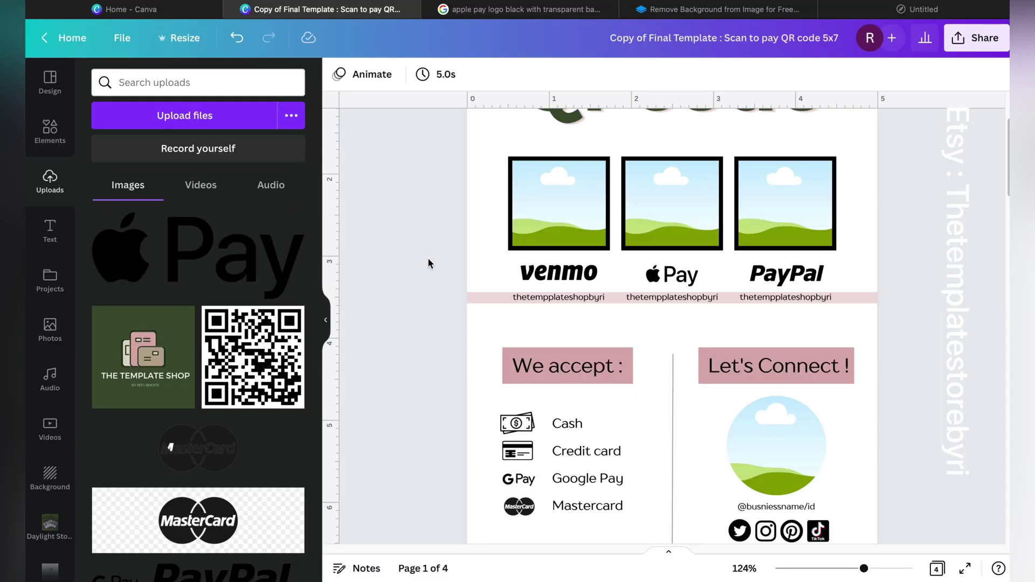
pyautogui.scroll(-2, 428, 264)
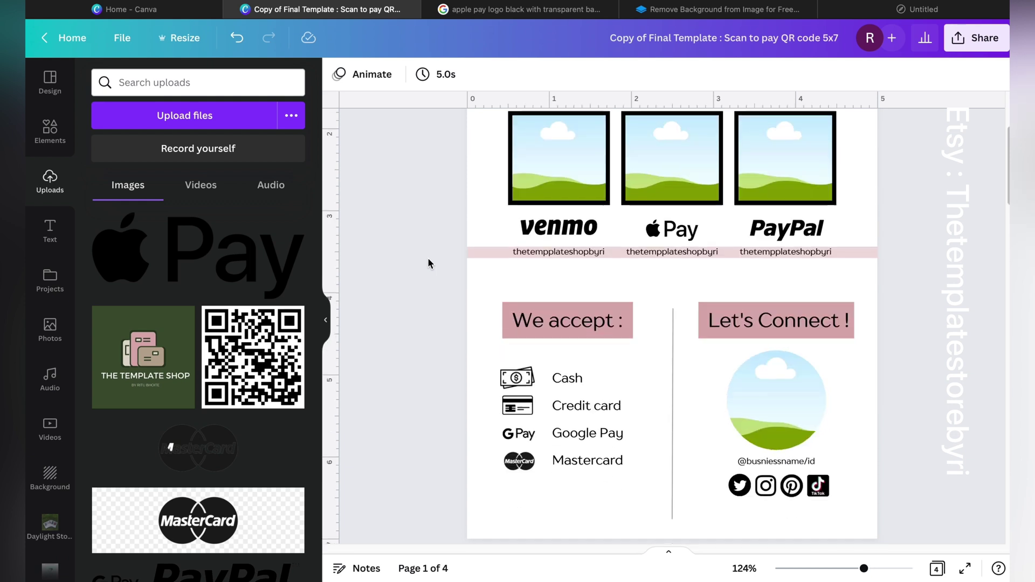
pyautogui.scroll(-2, 428, 260)
pyautogui.scroll(-1, 707, 289)
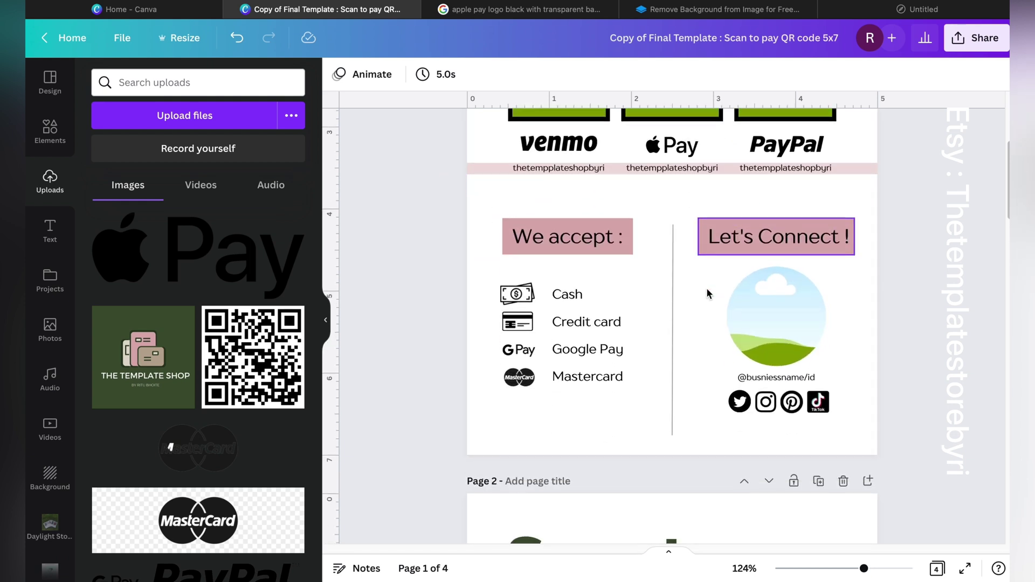
pyautogui.scroll(3, 707, 293)
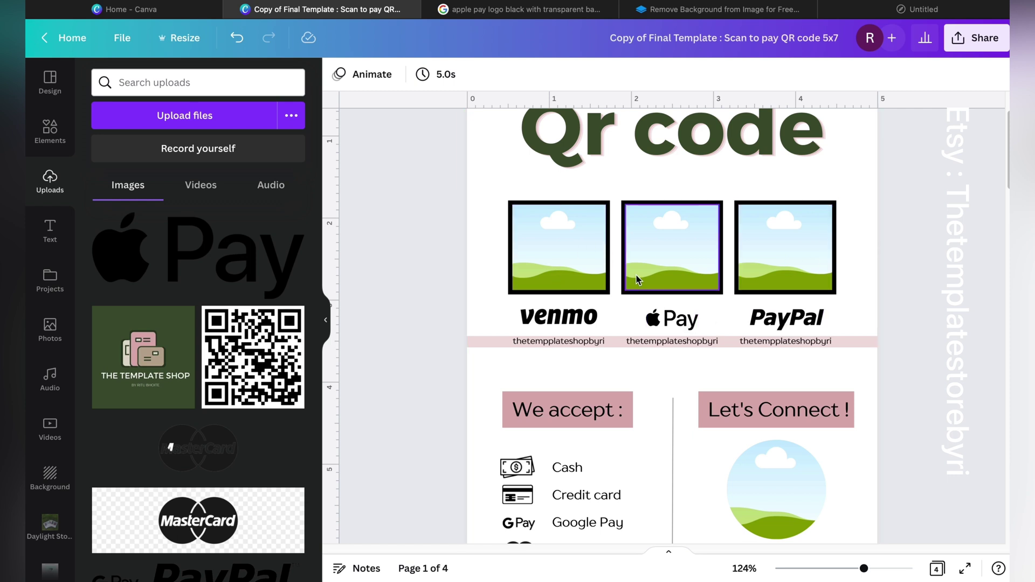
pyautogui.scroll(-3, 461, 336)
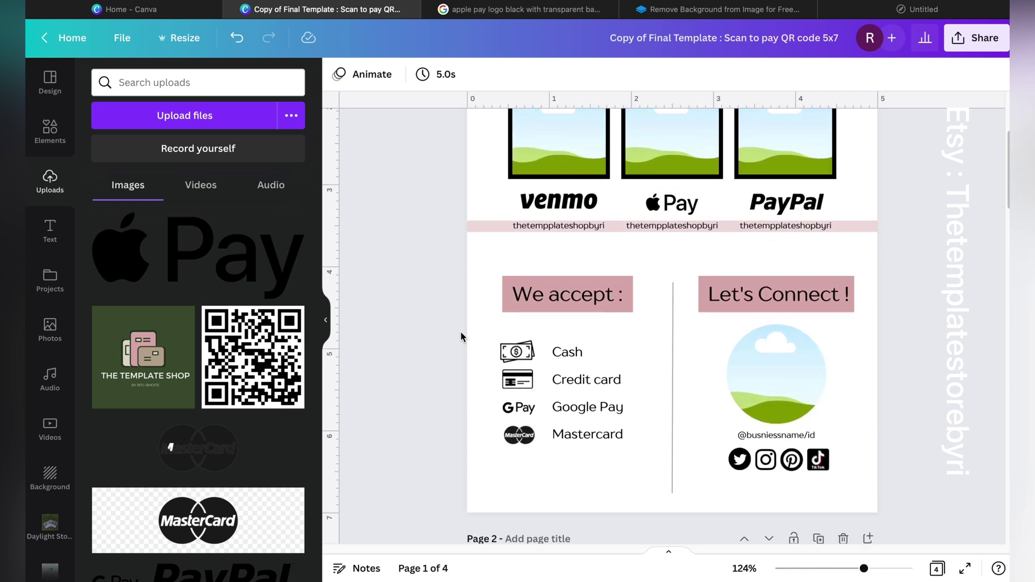
pyautogui.scroll(1, 614, 335)
pyautogui.scroll(1, 620, 333)
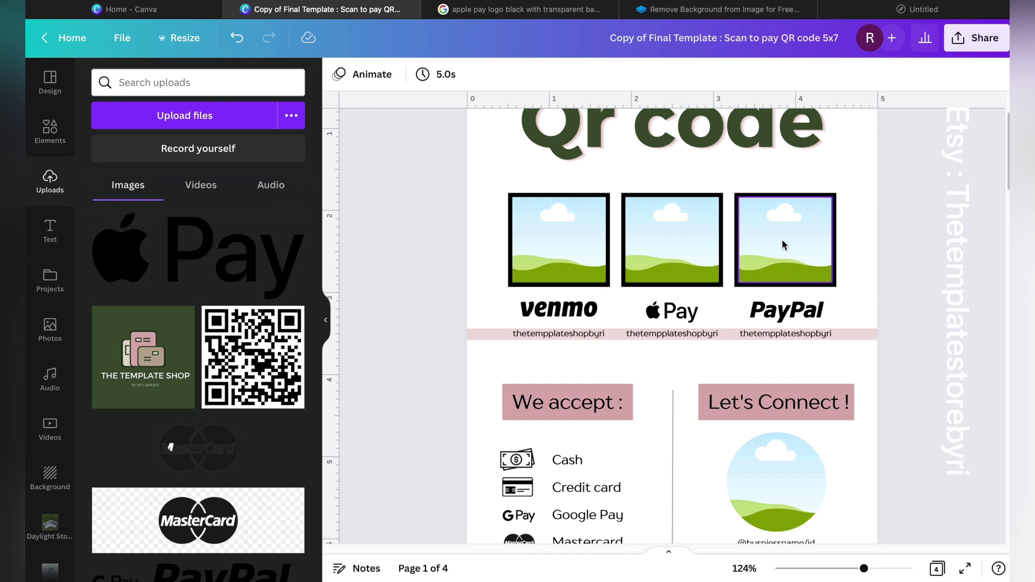
pyautogui.click(777, 317)
pyautogui.click(890, 258)
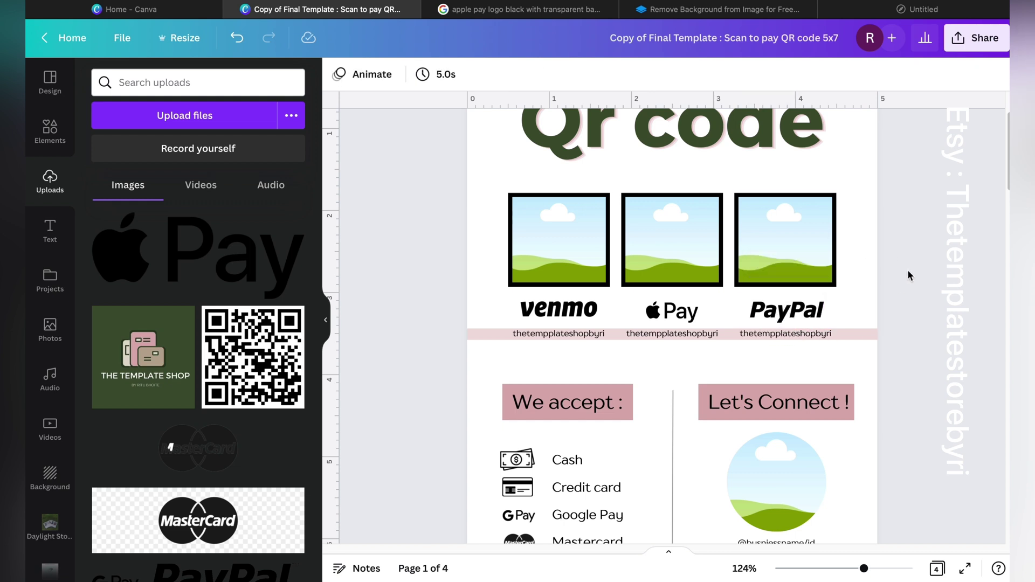
# Step: Search Google for "qr code" and open the QR Code Generator site at the-qrcode-generator.com
pyautogui.click(905, 13)
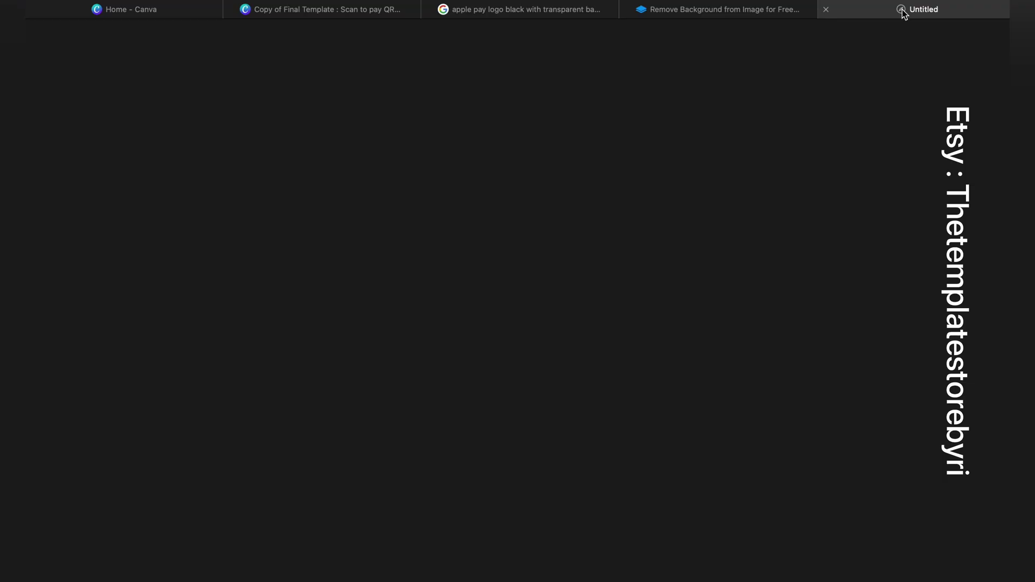
pyautogui.click(542, 15)
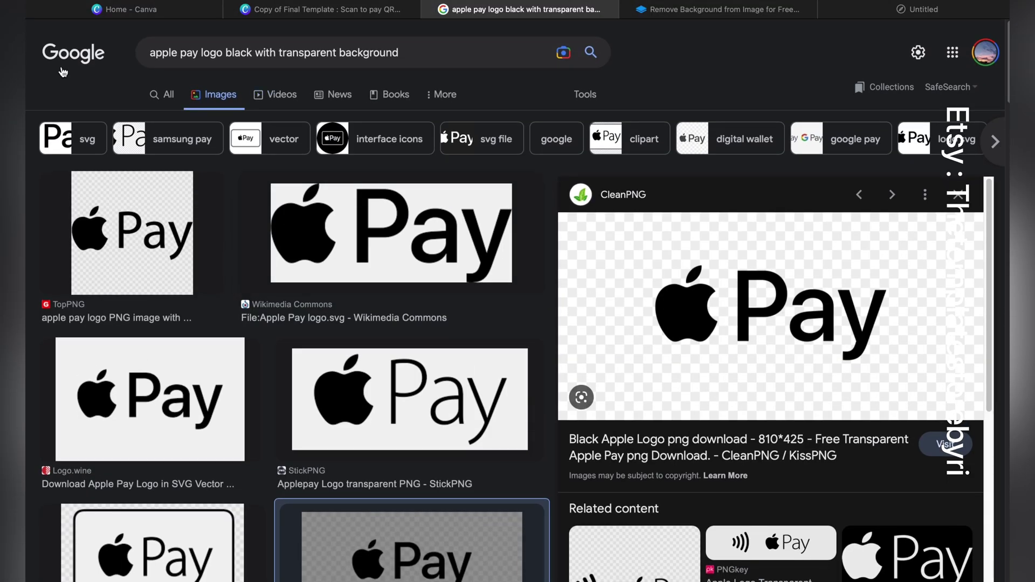
pyautogui.click(70, 38)
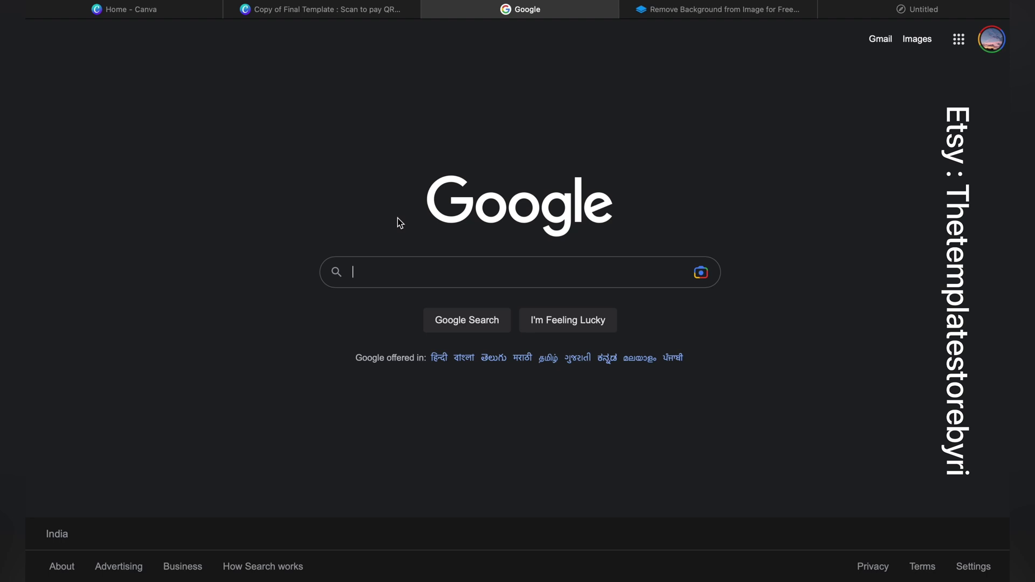
pyautogui.write('qr code')
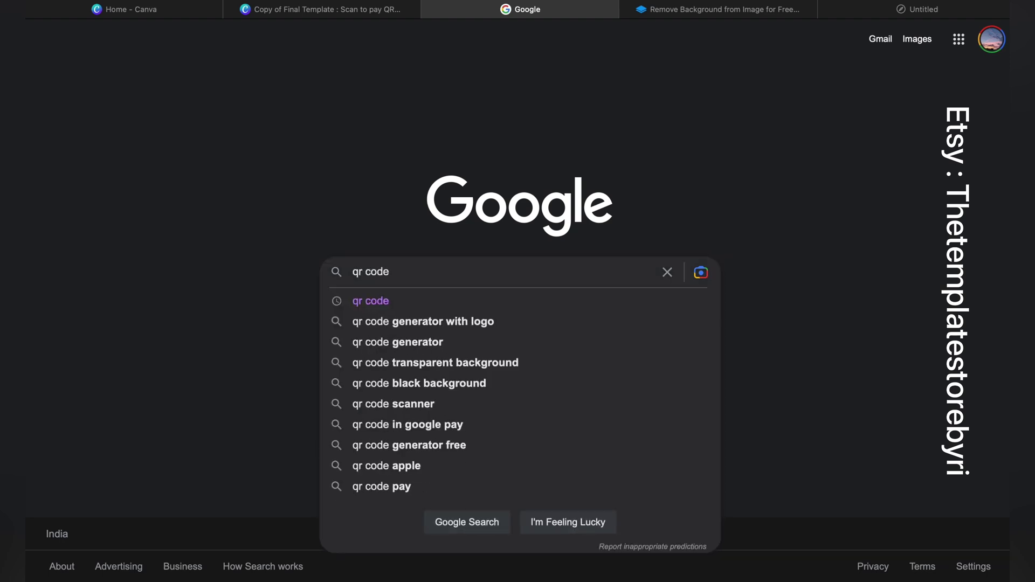
pyautogui.press('Return')
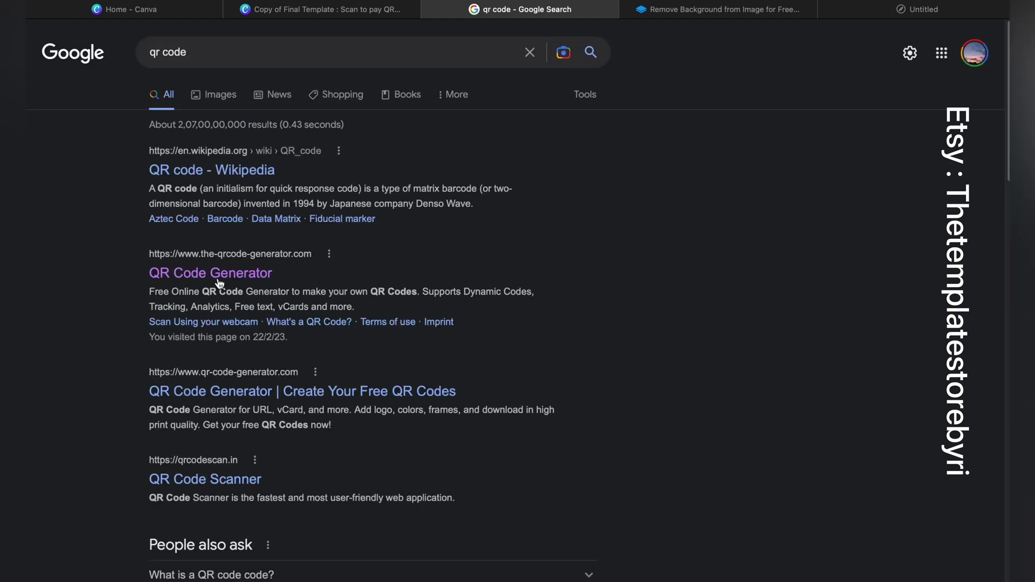
pyautogui.click(254, 273)
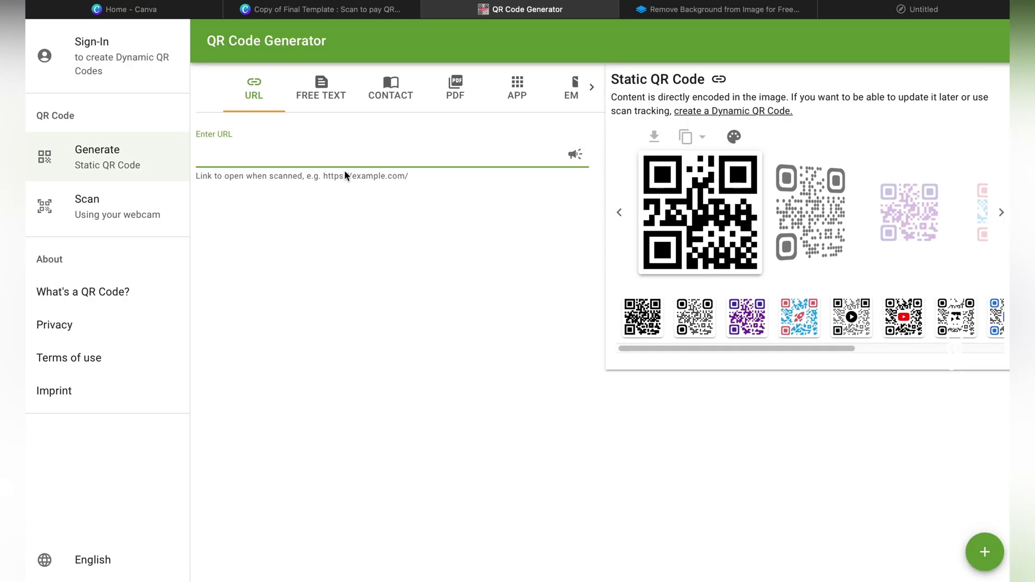
pyautogui.write('thetempplateshopbyri')
pyautogui.hotkey('ctrl', 'a')
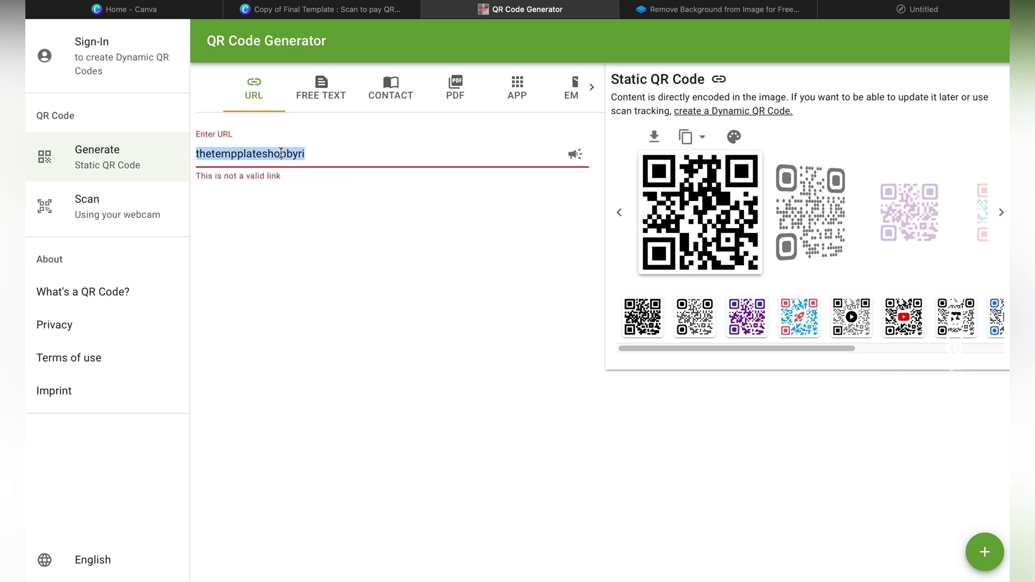
pyautogui.press('BackSpace')
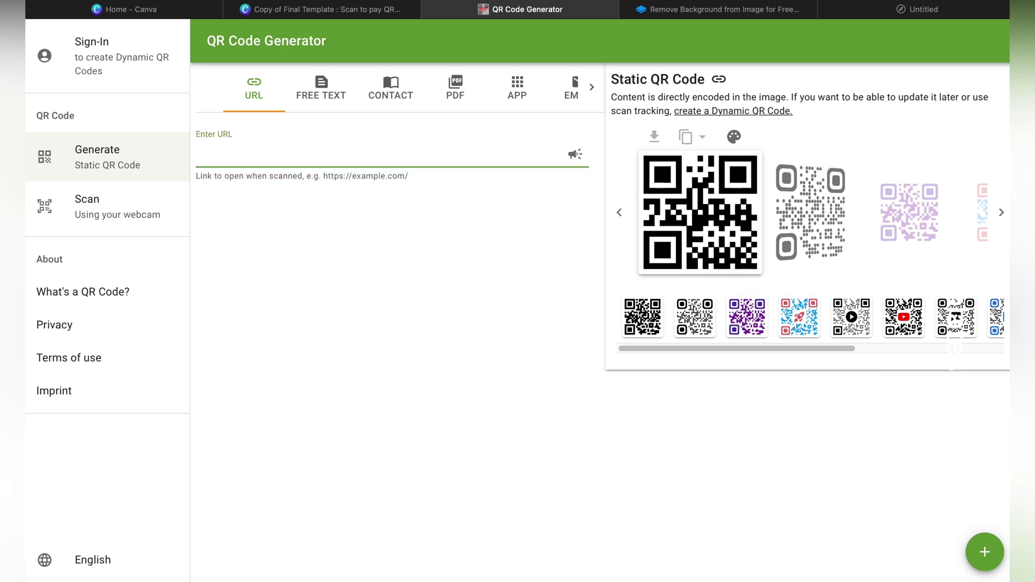
pyautogui.click(743, 12)
pyautogui.click(743, 12)
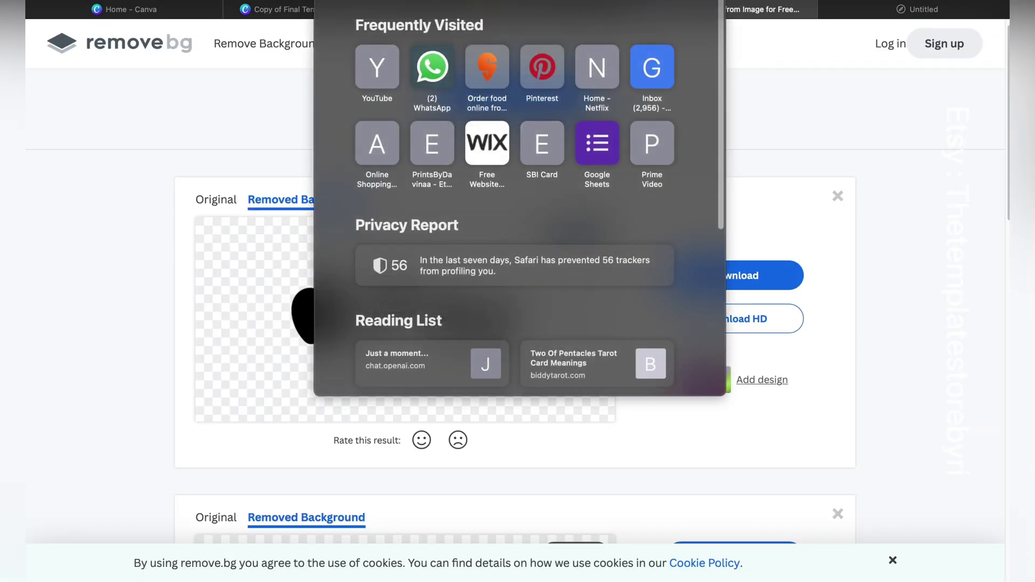
pyautogui.click(877, 169)
pyautogui.click(522, 11)
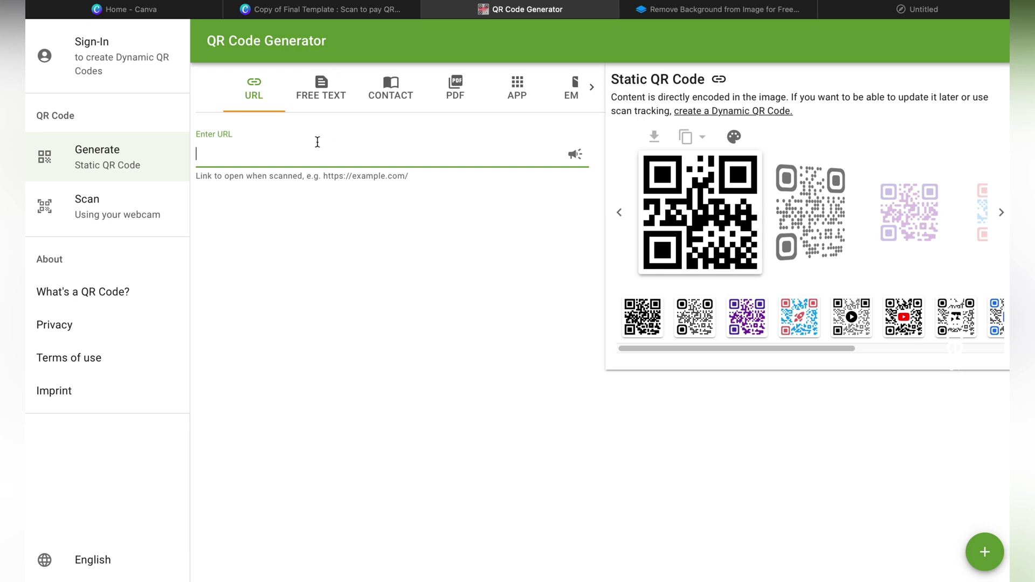
pyautogui.write('https://www.remove.bg/upload')
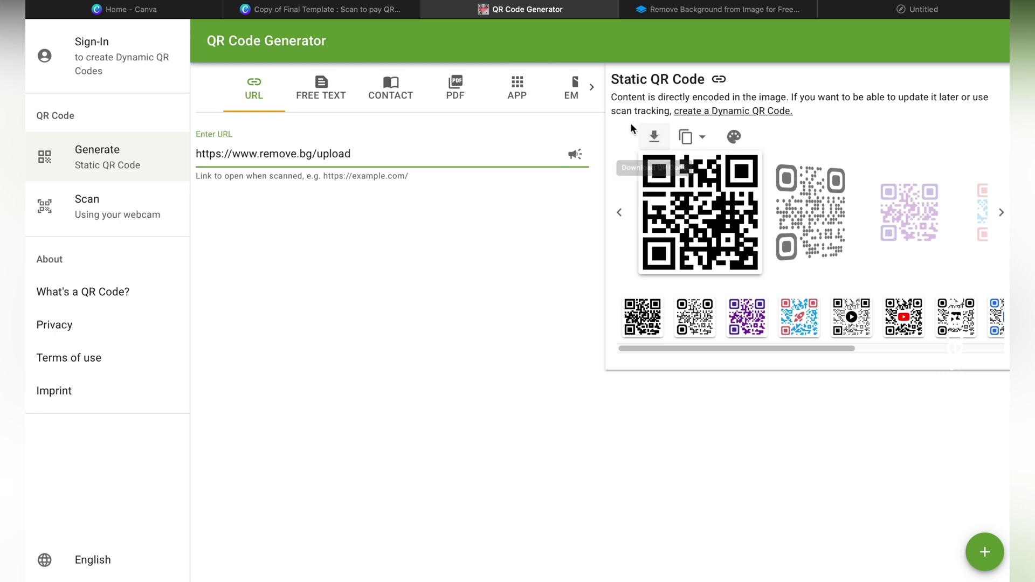
# Step: Switch back to the Canva design and review page 1's QR frames, payment names, accepted methods and social section
pyautogui.click(362, 11)
pyautogui.scroll(2, 427, 190)
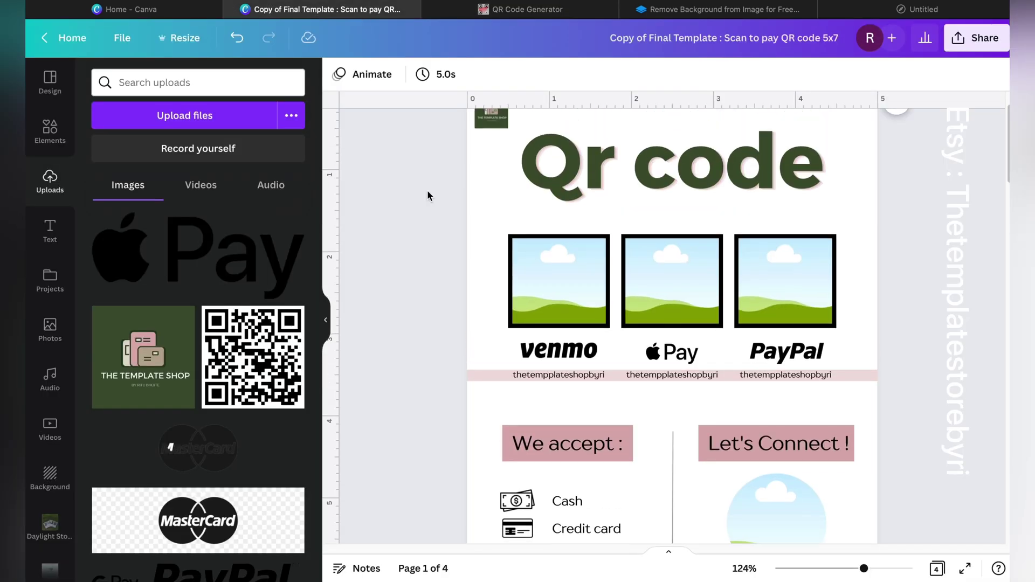
pyautogui.scroll(-1, 429, 355)
pyautogui.scroll(-2, 429, 355)
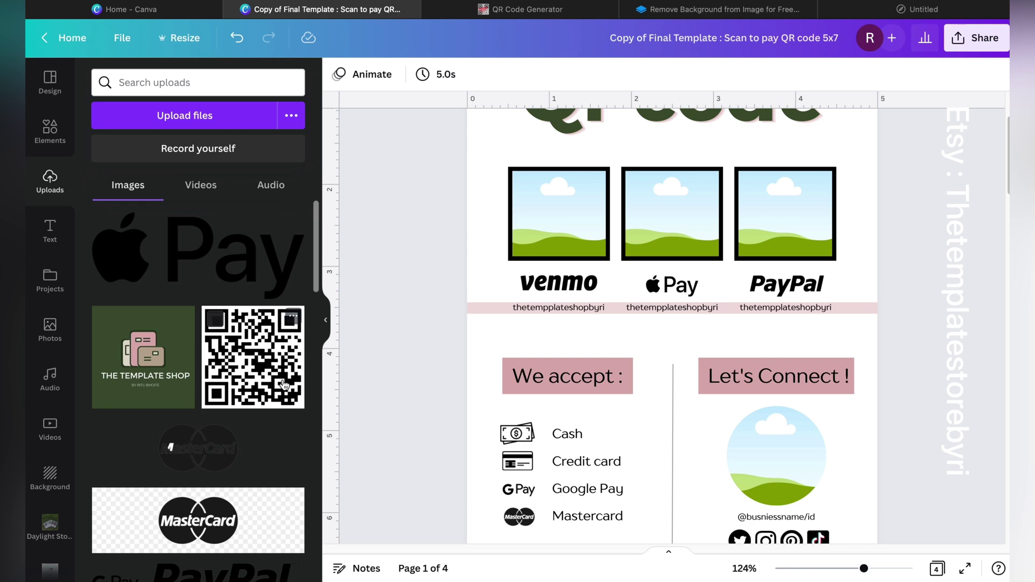
pyautogui.scroll(-3, 416, 330)
pyautogui.scroll(3, 415, 328)
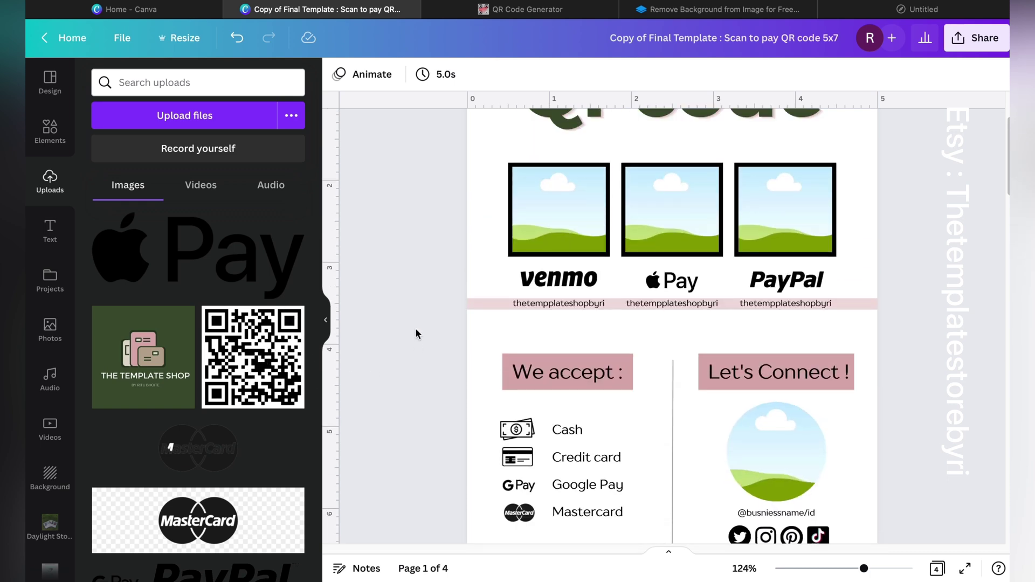
pyautogui.scroll(-4, 415, 328)
pyautogui.scroll(4, 415, 328)
pyautogui.scroll(-5, 415, 328)
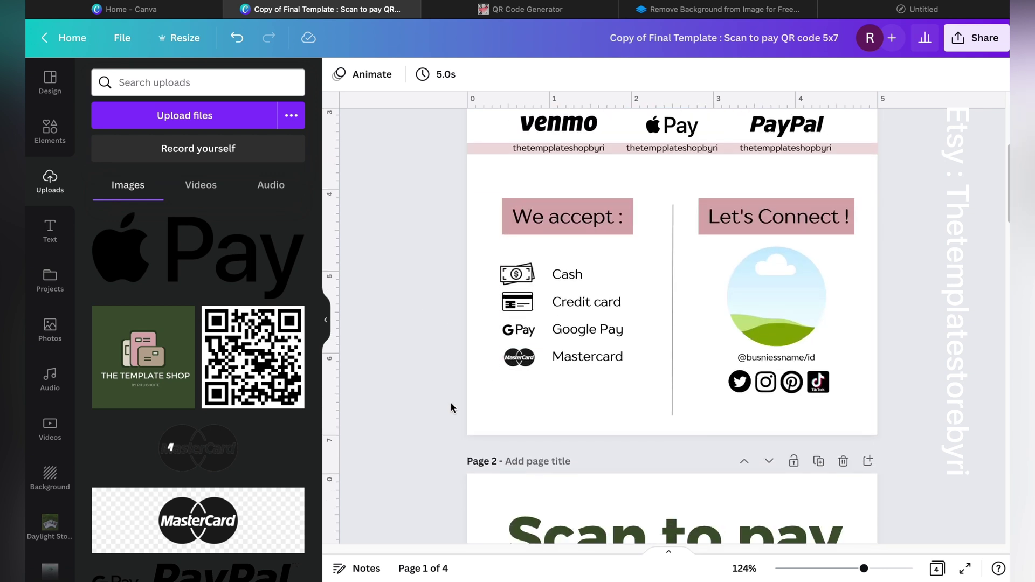
# Step: Fill the box behind the "We accept :" heading on page 1 with the dark green brand color
pyautogui.click(563, 219)
pyautogui.doubleClick(563, 220)
pyautogui.click(429, 316)
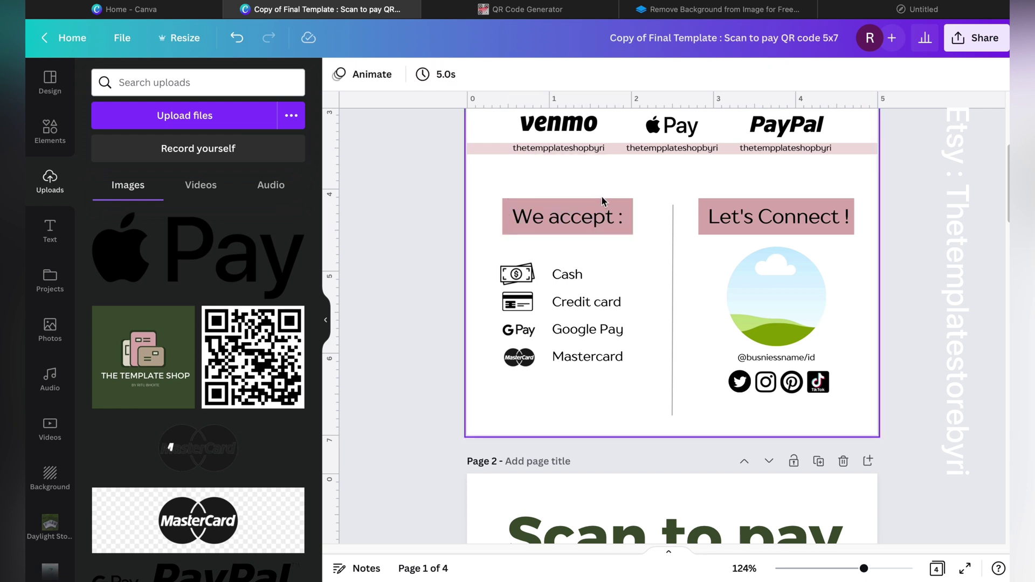
pyautogui.click(591, 213)
pyautogui.click(477, 248)
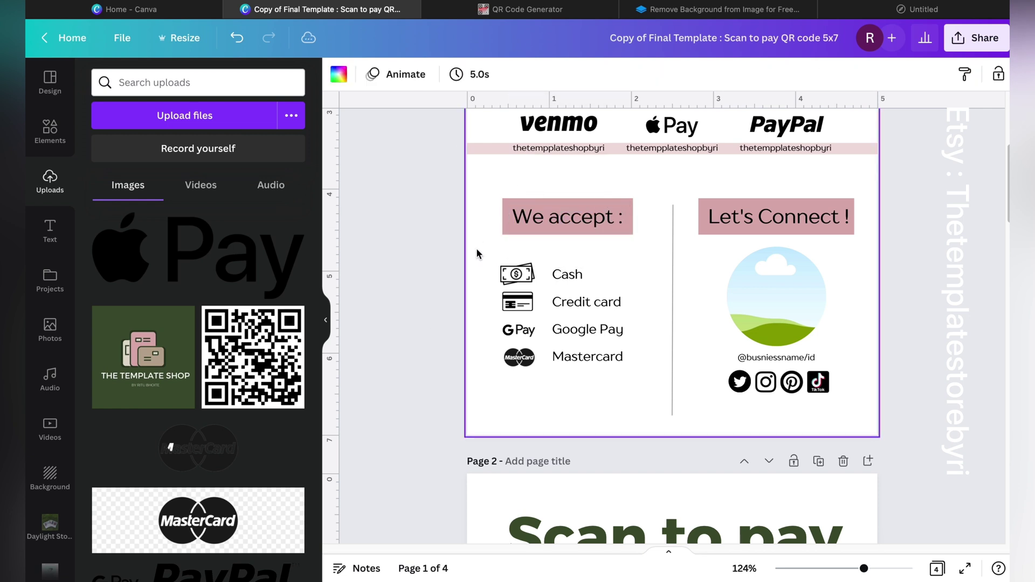
pyautogui.scroll(3, 476, 248)
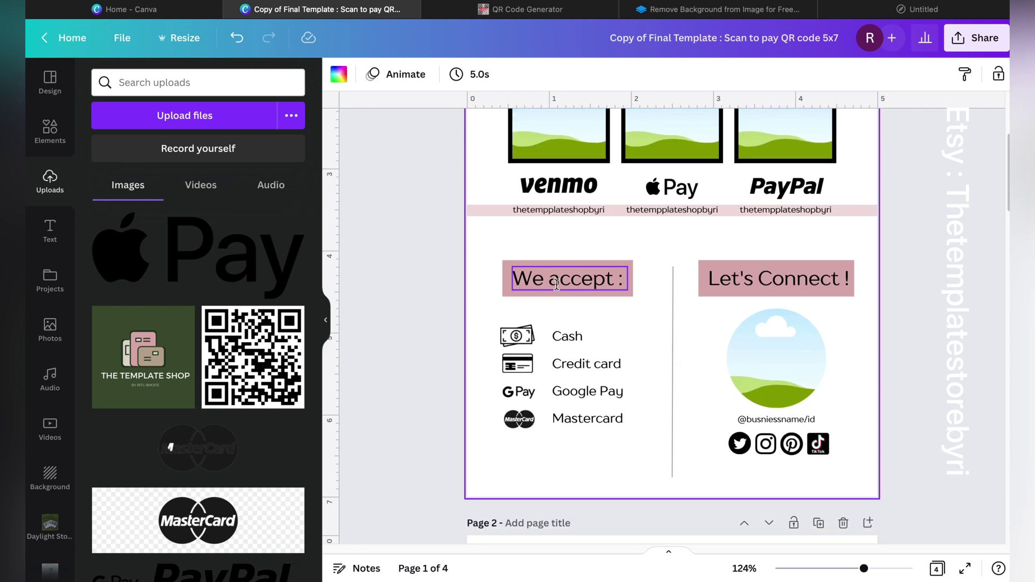
pyautogui.click(566, 280)
pyautogui.click(412, 75)
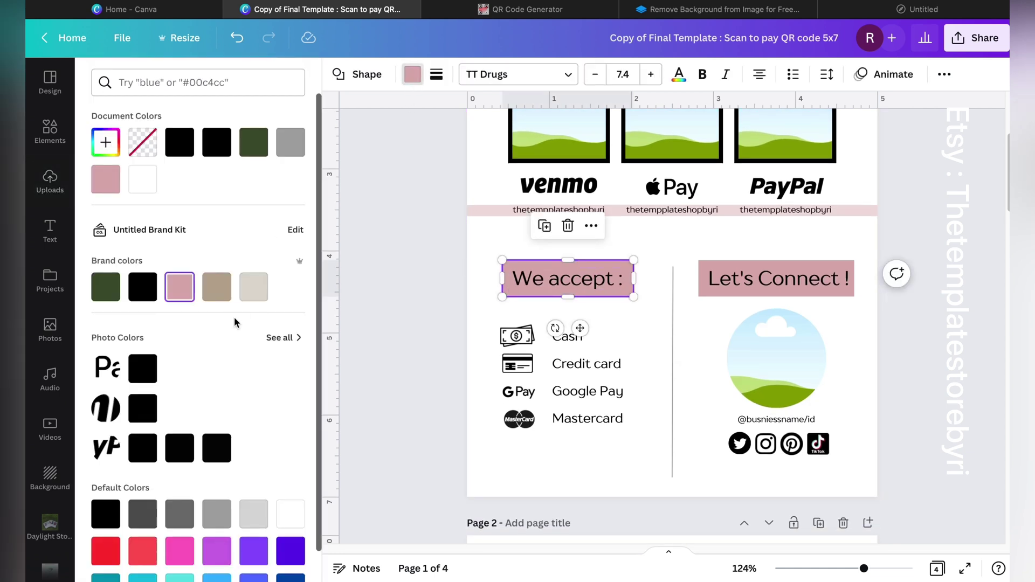
pyautogui.click(112, 294)
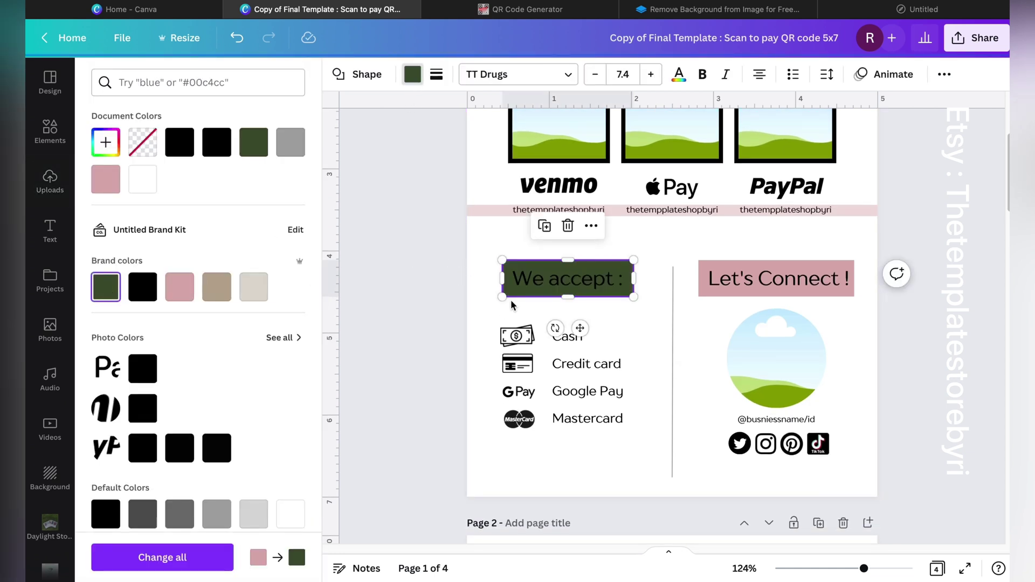
# Step: Recolor the box behind the "Let's Connect !" heading with the same dark green brand color
pyautogui.click(708, 272)
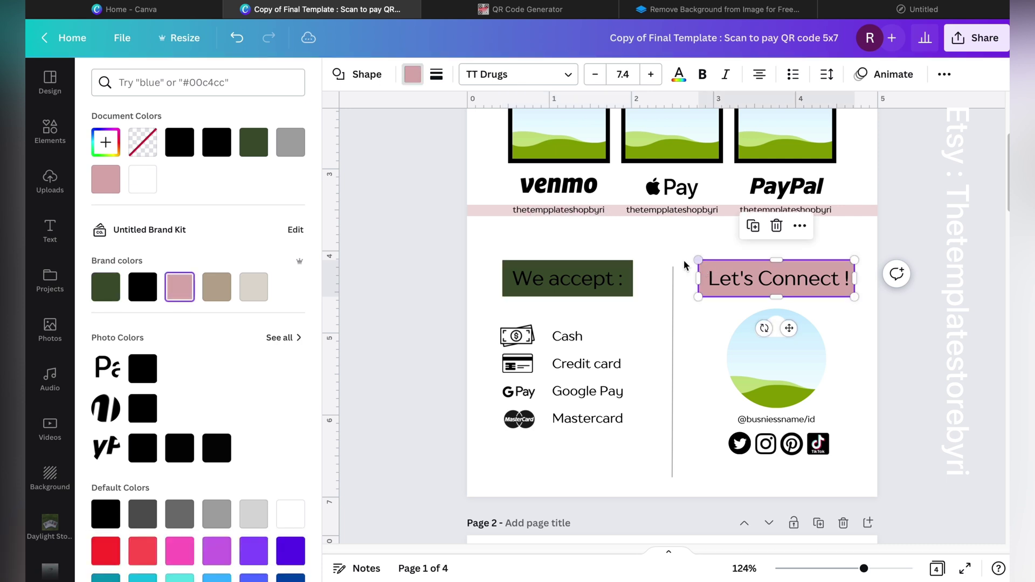
pyautogui.click(106, 286)
pyautogui.click(535, 280)
pyautogui.click(459, 303)
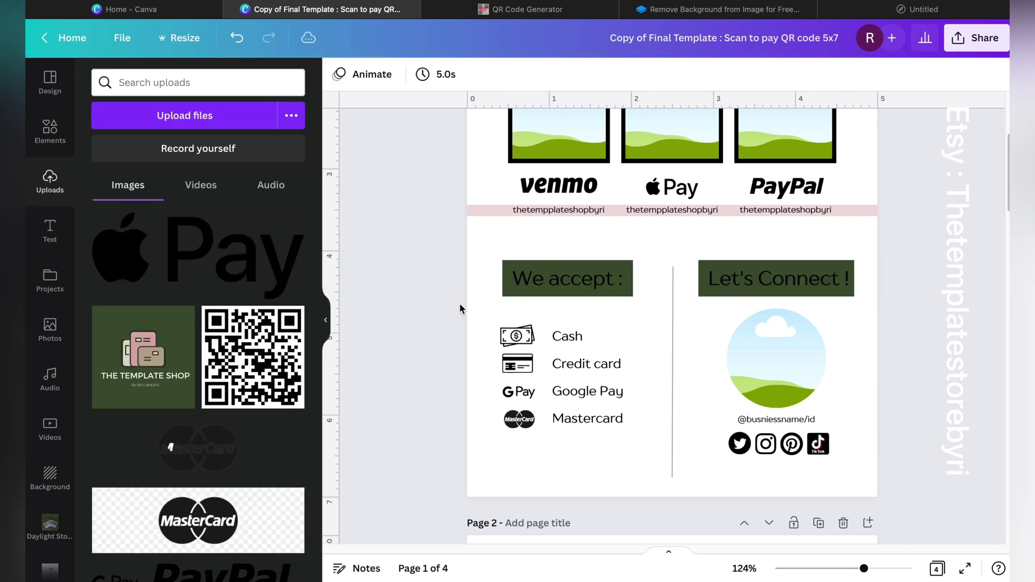
# Step: Make the "We accept :" heading text white and bold
pyautogui.click(568, 278)
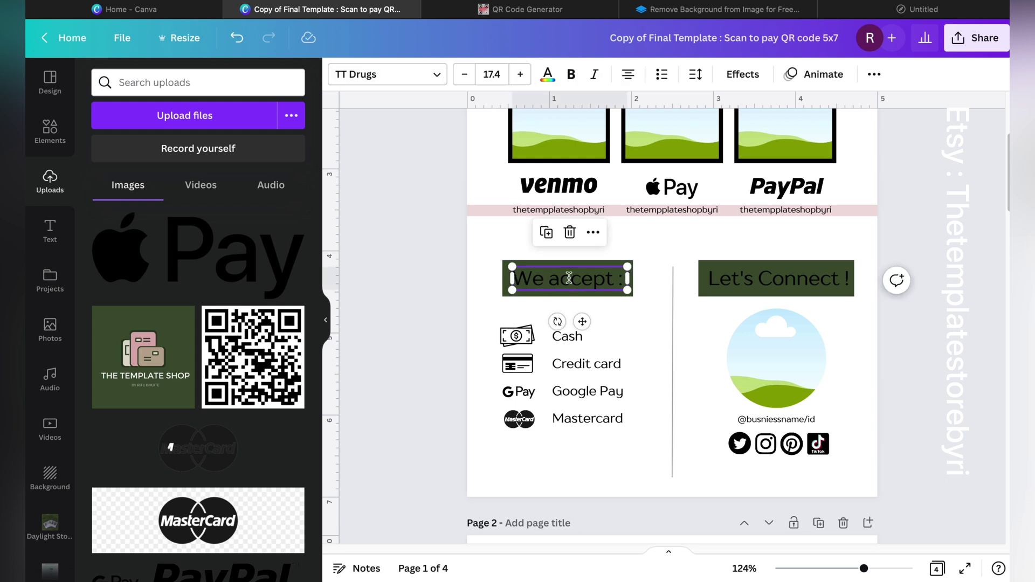
pyautogui.click(547, 80)
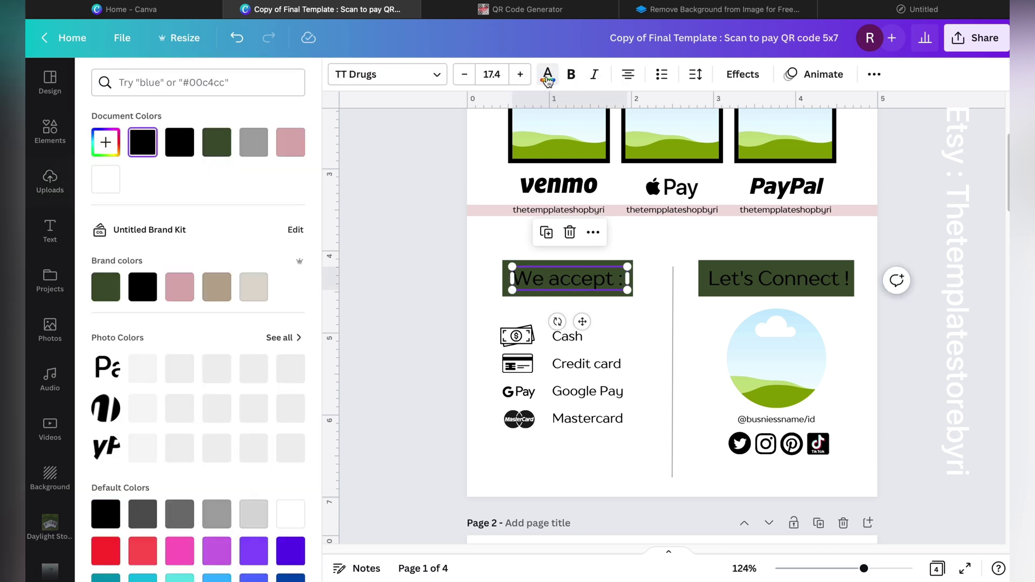
pyautogui.scroll(-3, 250, 325)
pyautogui.click(290, 438)
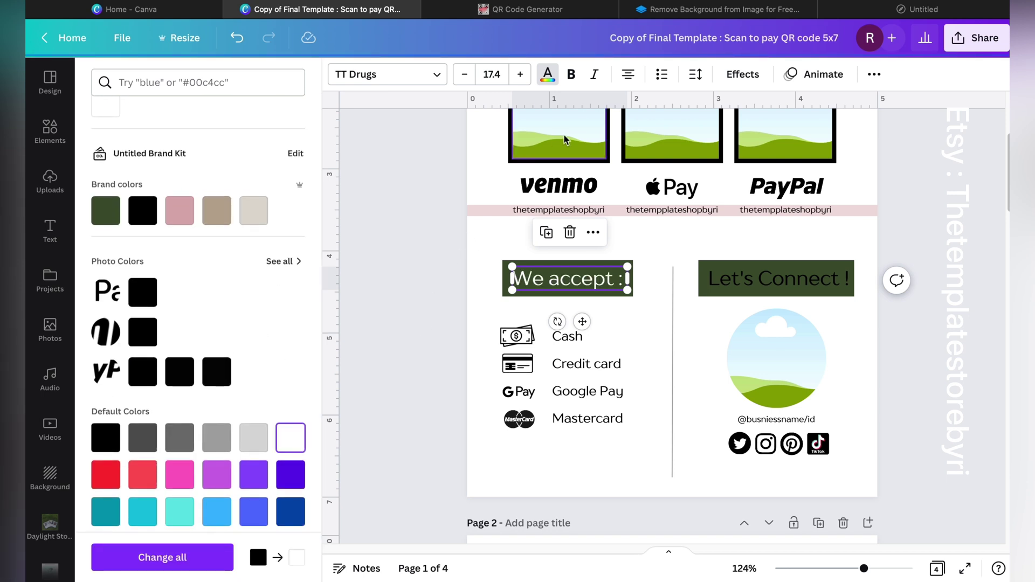
pyautogui.press('Escape')
pyautogui.click(487, 305)
pyautogui.click(561, 278)
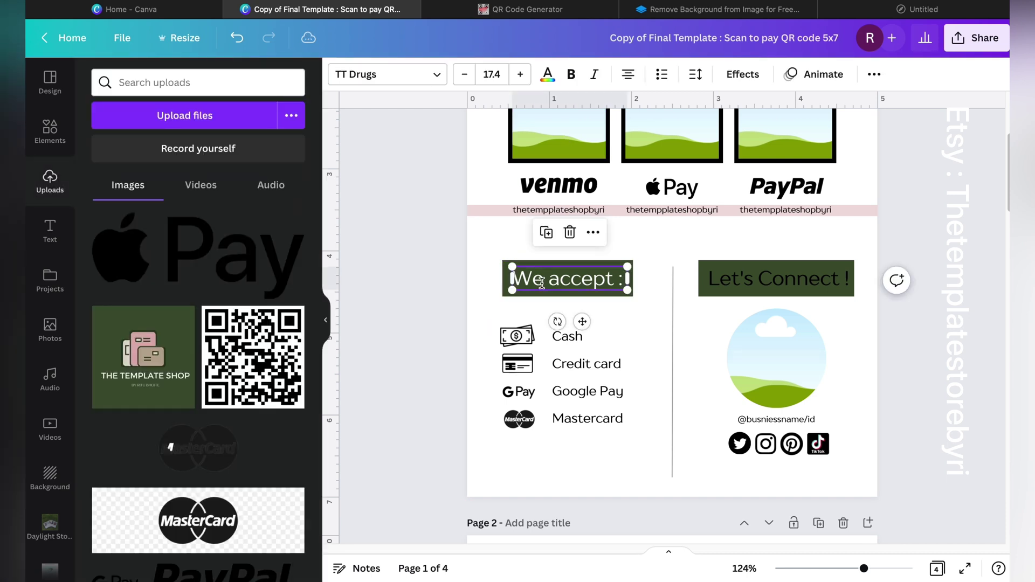
pyautogui.click(570, 74)
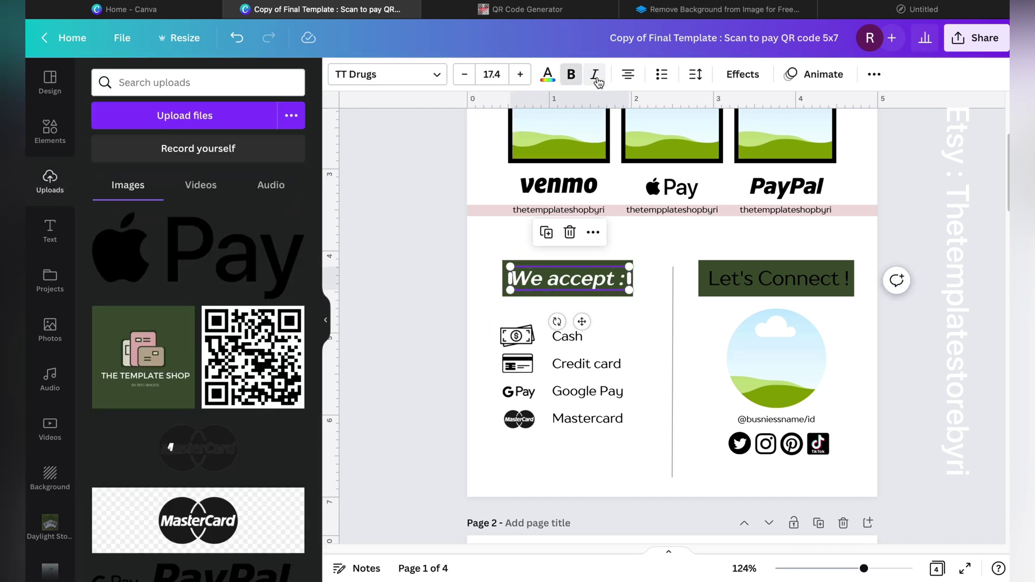
pyautogui.click(426, 257)
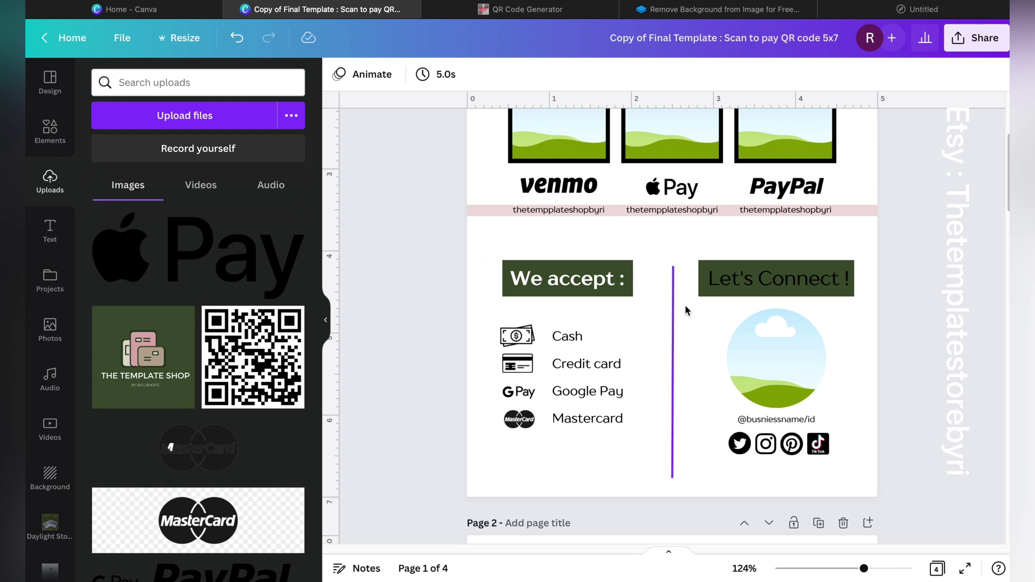
# Step: Make the "Let's Connect !" heading text white and bold to match the other heading
pyautogui.click(716, 279)
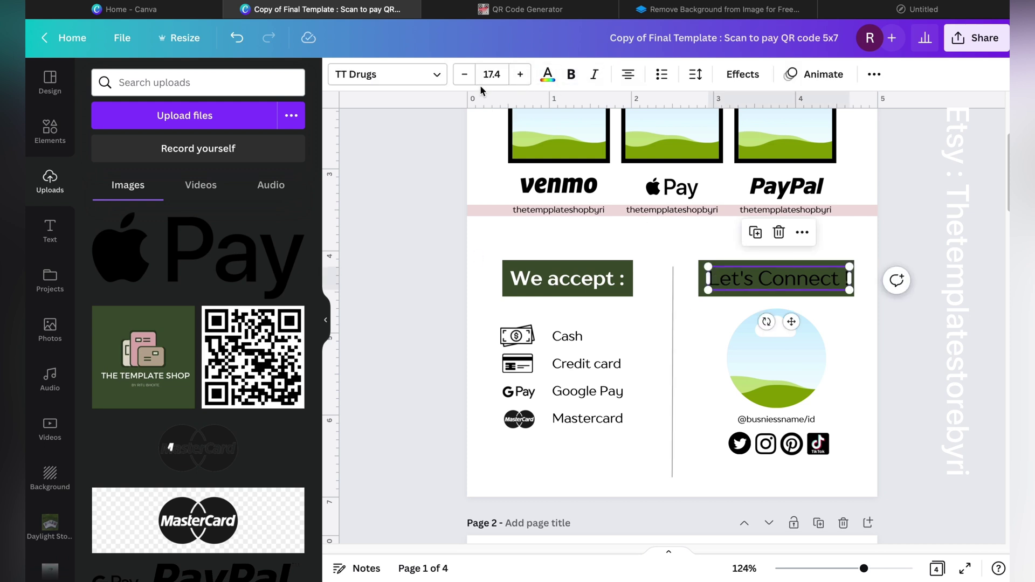
pyautogui.click(547, 75)
pyautogui.click(290, 513)
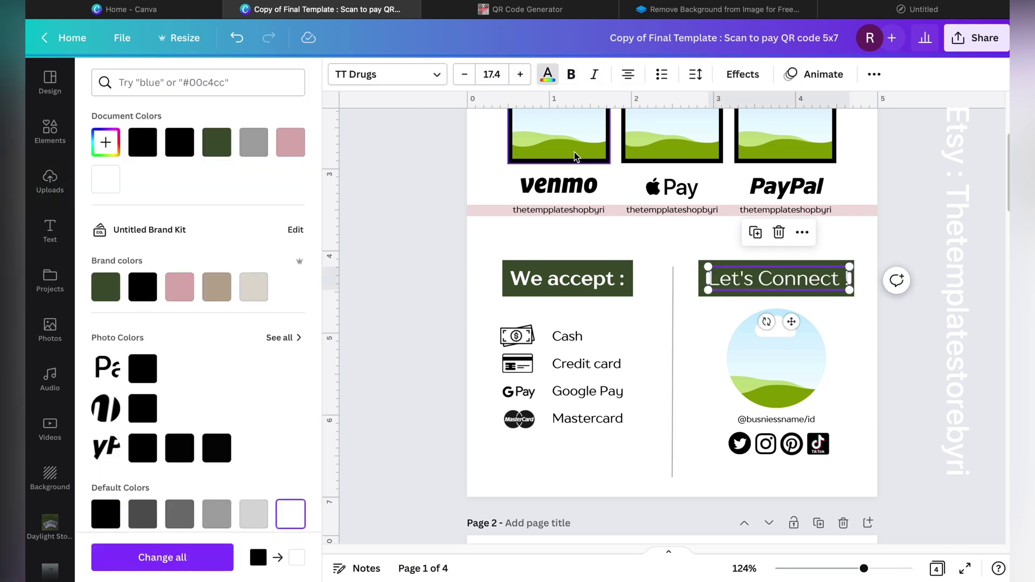
pyautogui.click(571, 74)
pyautogui.press('Escape')
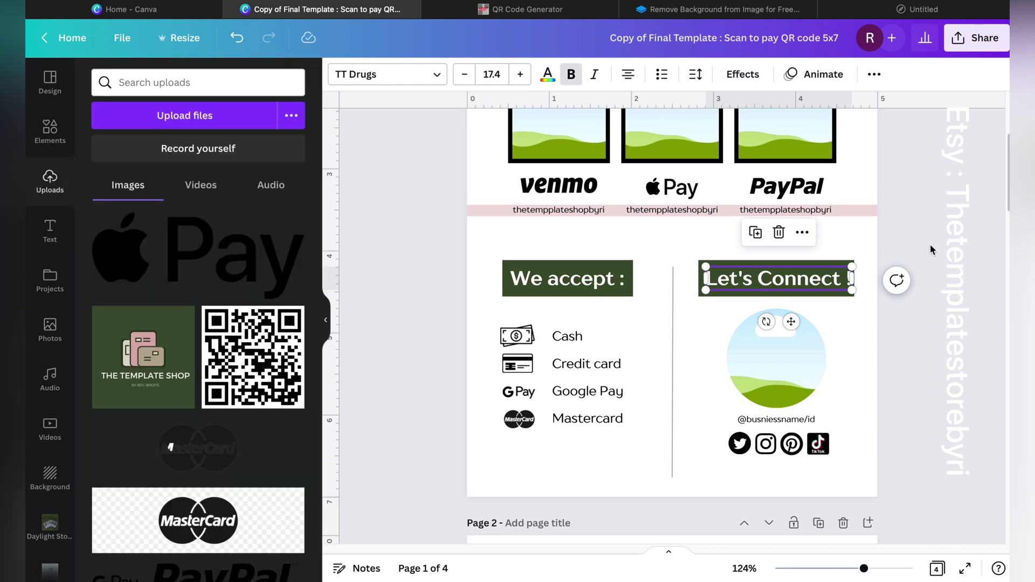
pyautogui.scroll(3, 930, 244)
pyautogui.scroll(-2, 930, 237)
pyautogui.click(924, 248)
pyautogui.scroll(-3, 924, 245)
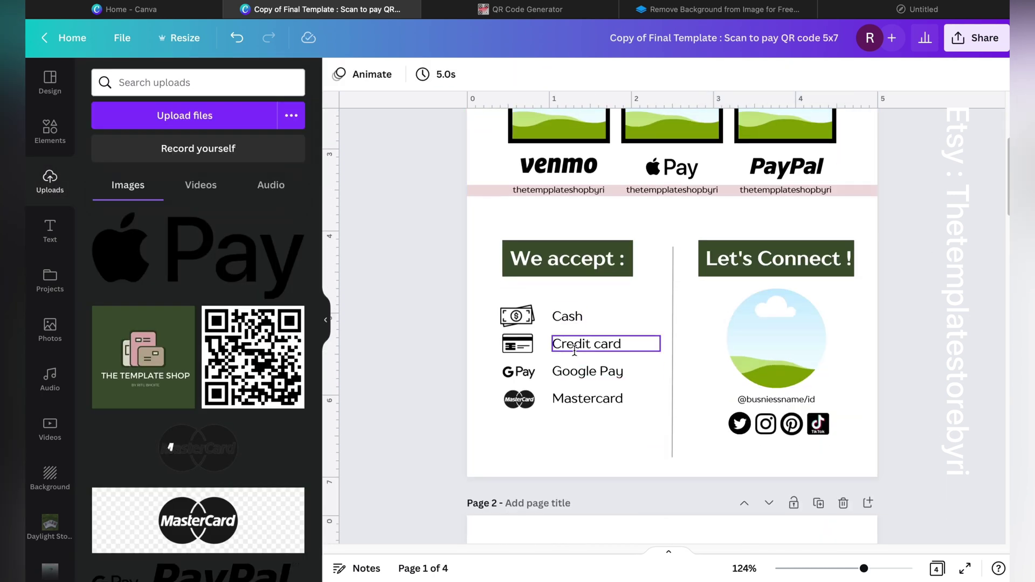
# Step: Try duplicating the Mastercard label in the accepted methods list and placing the copy directly below it
pyautogui.click(567, 316)
pyautogui.click(446, 393)
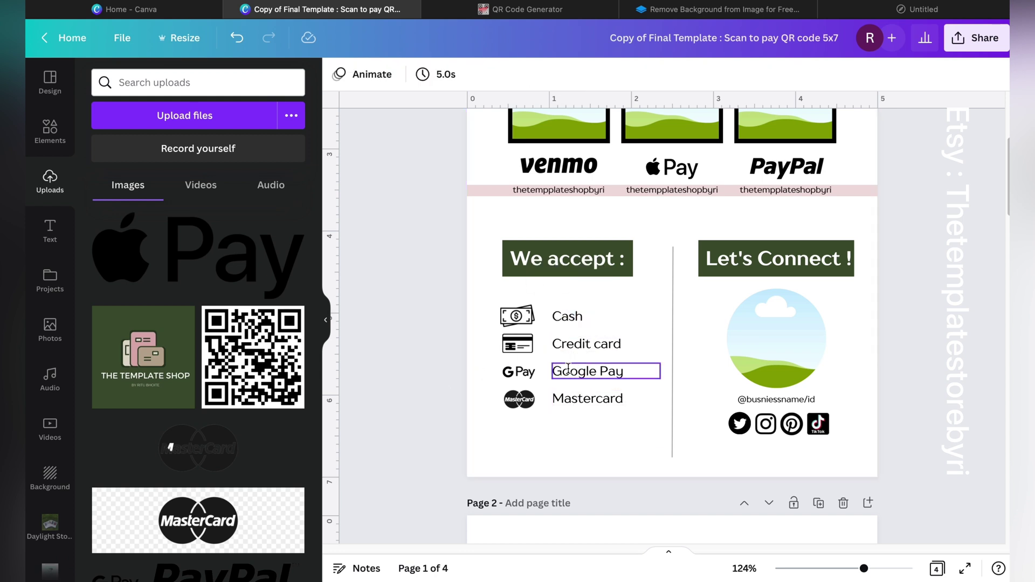
pyautogui.click(594, 398)
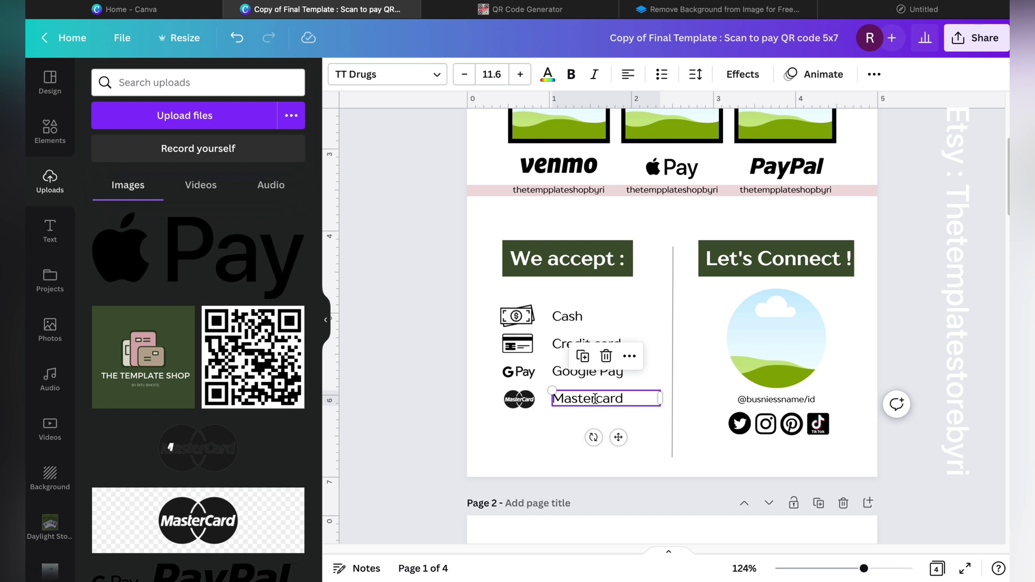
pyautogui.hotkey('ctrl', 'd')
pyautogui.moveTo(625, 450); pyautogui.dragTo(618, 465)
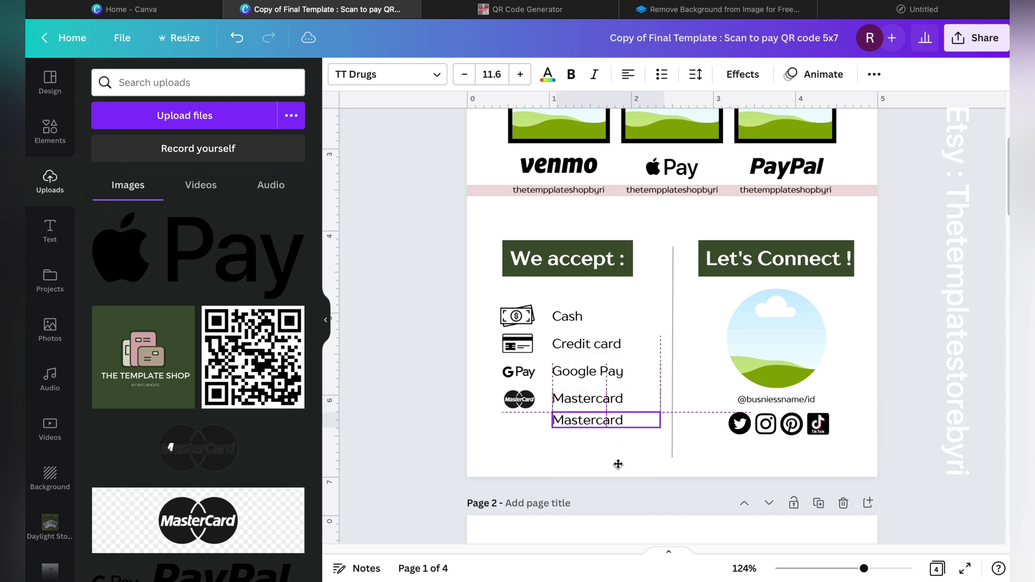
pyautogui.press('Delete')
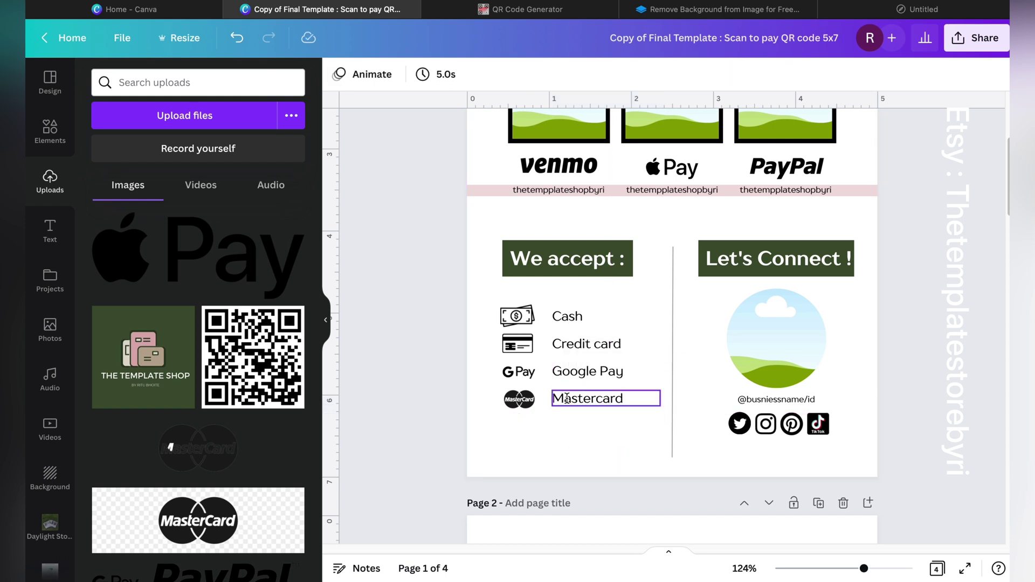
pyautogui.click(600, 400)
pyautogui.click(549, 414)
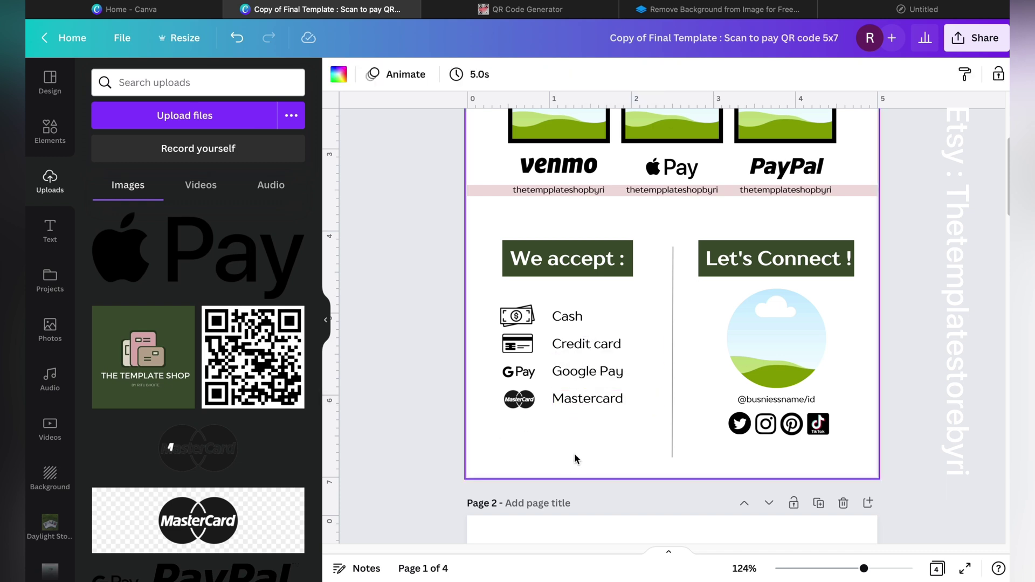
# Step: Duplicate the Mastercard label and align the copy below it, evenly spaced with the other accepted payment methods
pyautogui.click(592, 400)
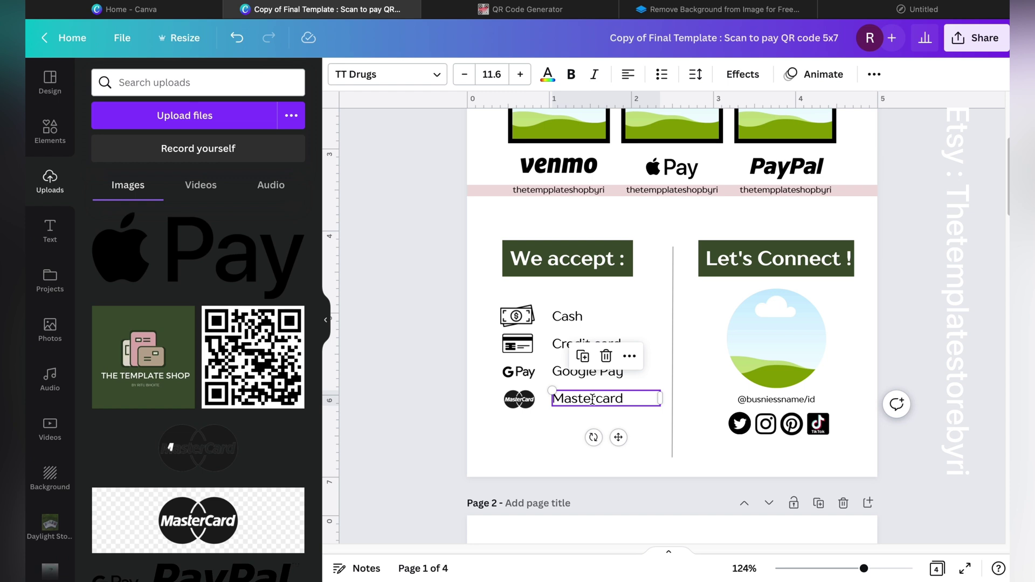
pyautogui.click(583, 358)
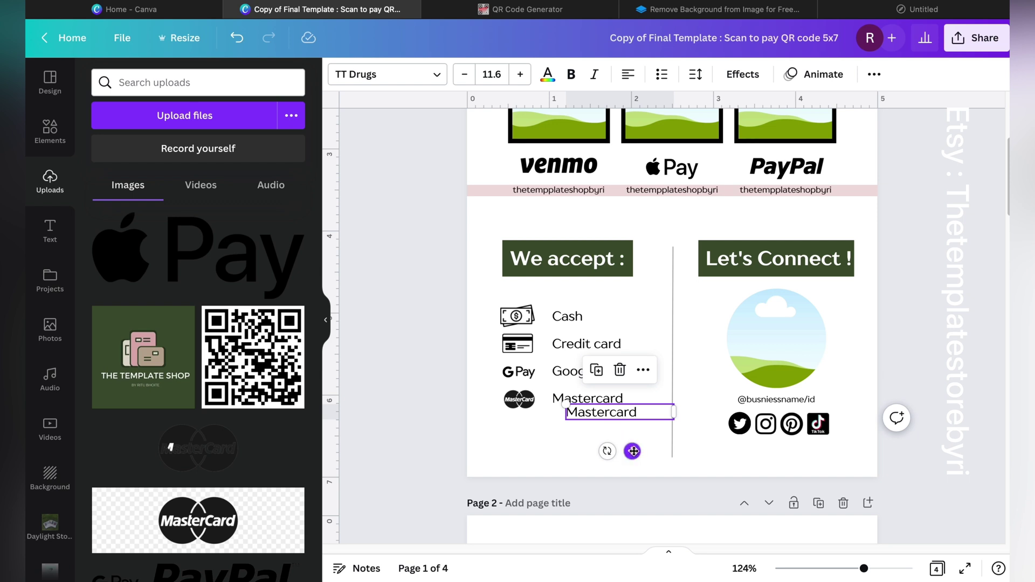
pyautogui.moveTo(632, 452); pyautogui.dragTo(620, 462)
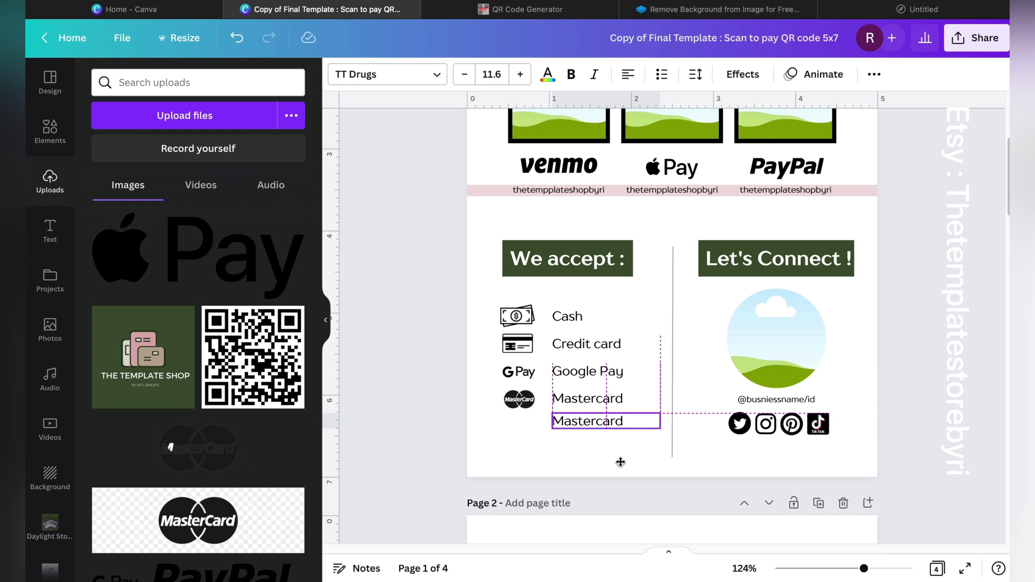
pyautogui.moveTo(620, 462)
pyautogui.mouseDown()
pyautogui.moveTo(620, 439)
pyautogui.moveTo(620, 465)
pyautogui.mouseUp()
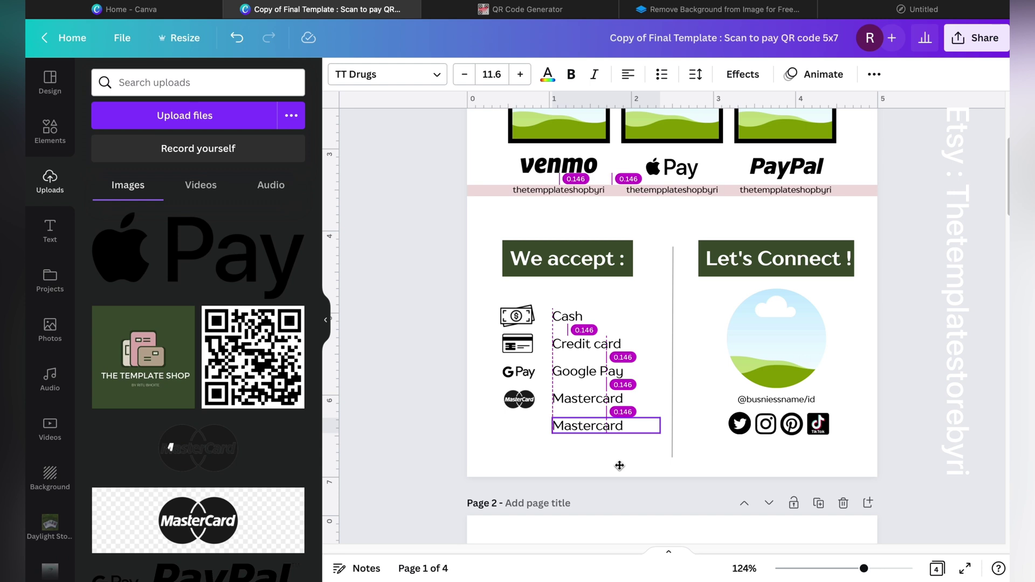
pyautogui.moveTo(620, 466); pyautogui.dragTo(618, 464)
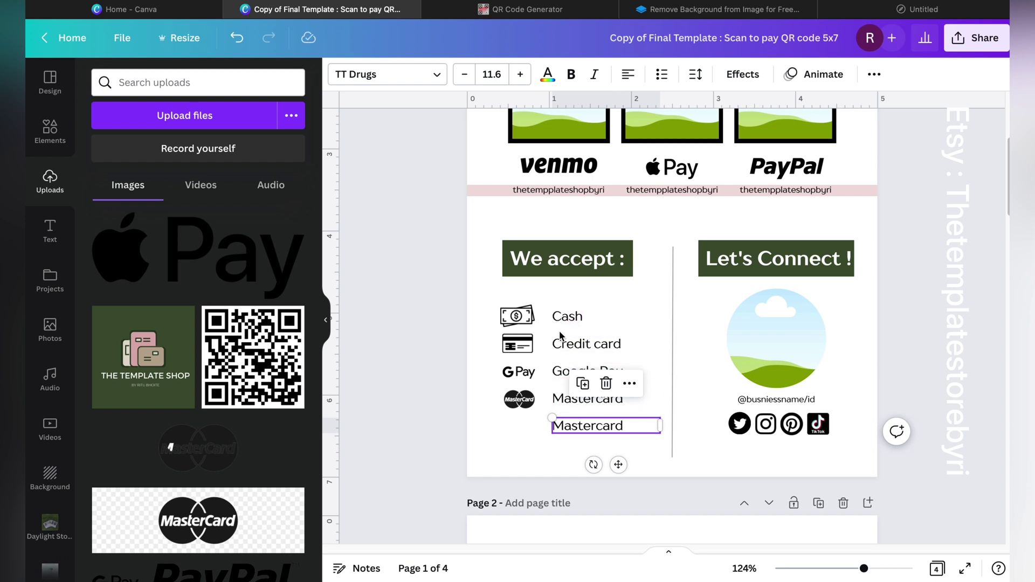
pyautogui.click(531, 444)
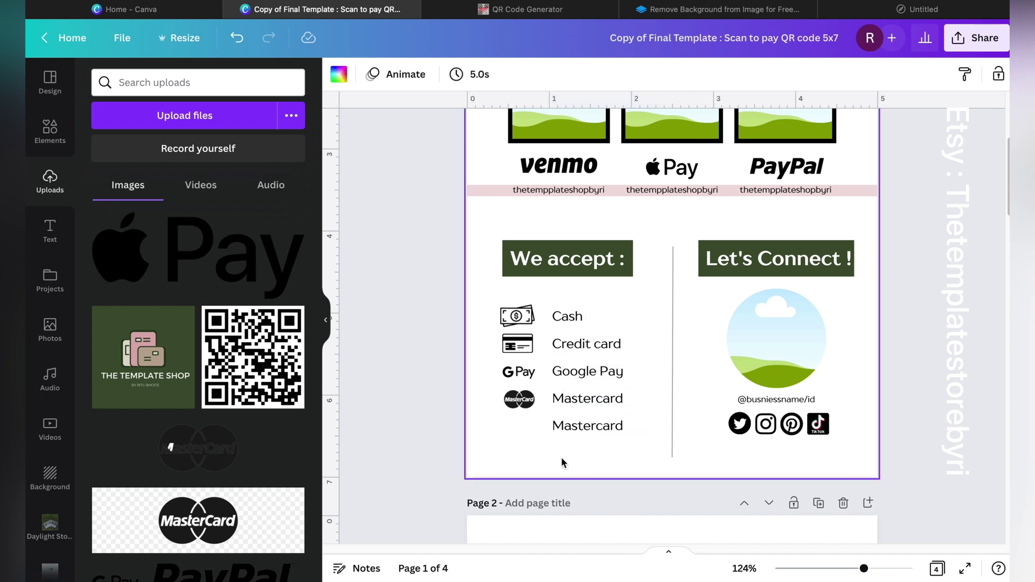
pyautogui.click(596, 427)
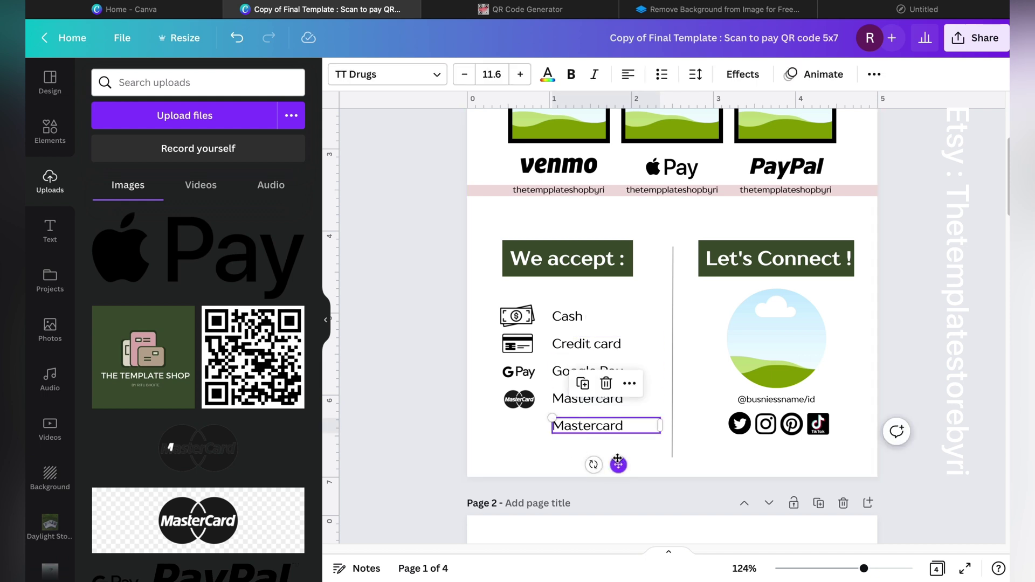
pyautogui.moveTo(617, 464); pyautogui.dragTo(618, 458)
pyautogui.click(516, 470)
# Step: Replace the duplicated Mastercard label's text with "Visa"
pyautogui.doubleClick(588, 425)
pyautogui.hotkey('ctrl', 'a')
pyautogui.write('M')
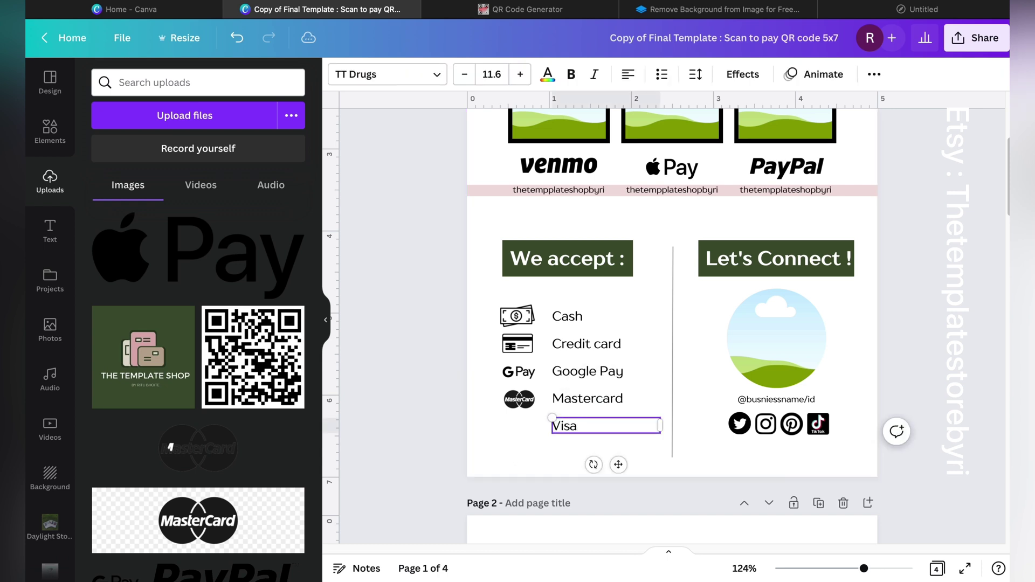
pyautogui.click(517, 438)
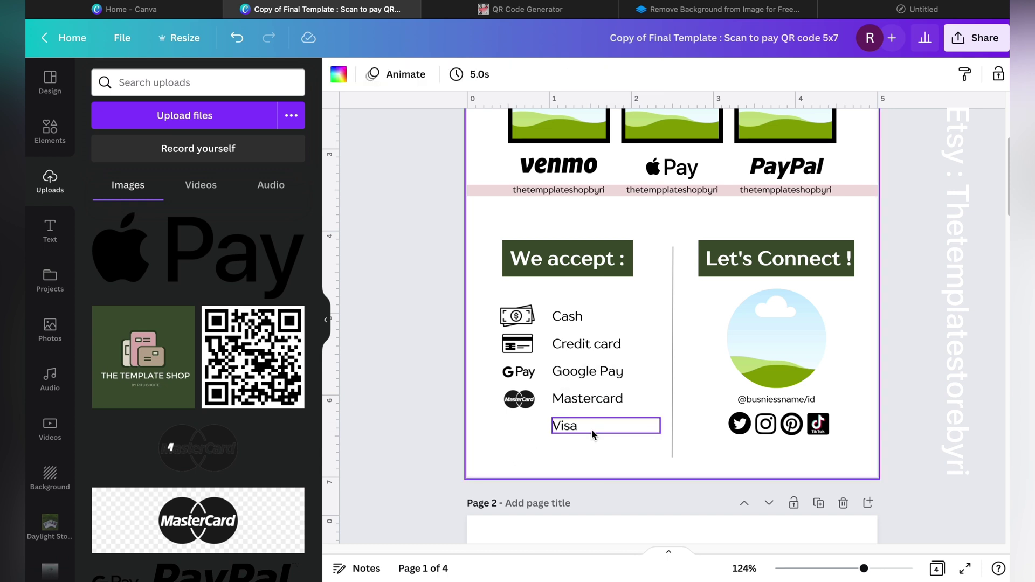
# Step: Duplicate the Mastercard logo in the accepted methods list and place the copy beside the Visa label
pyautogui.scroll(-10, 286, 499)
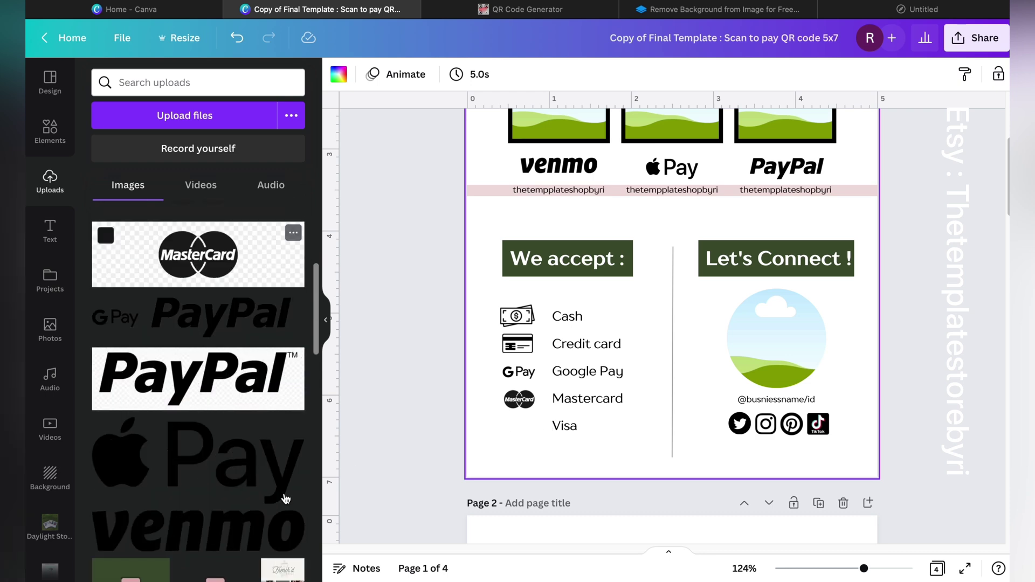
pyautogui.scroll(3, 285, 492)
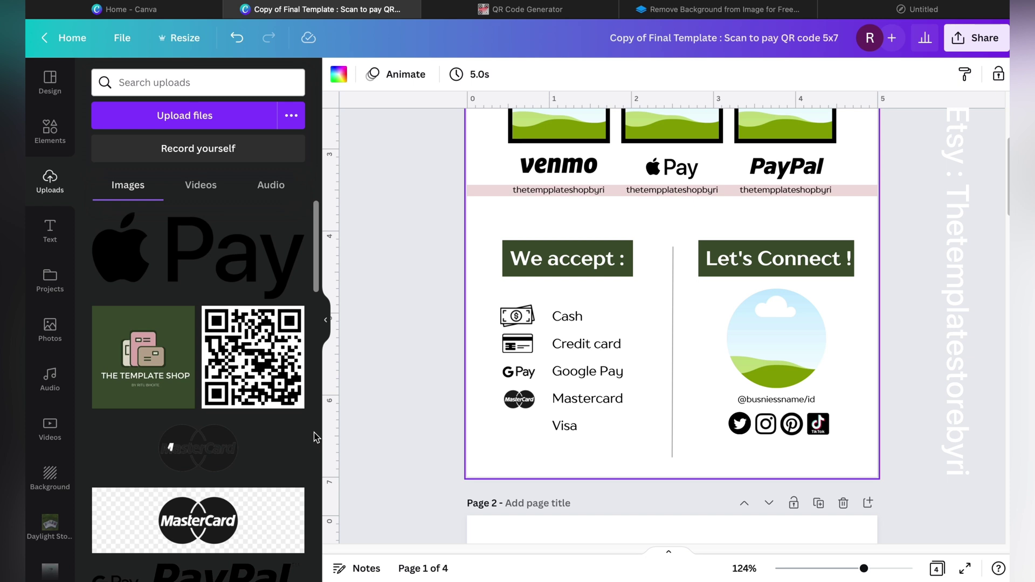
pyautogui.scroll(-3, 134, 452)
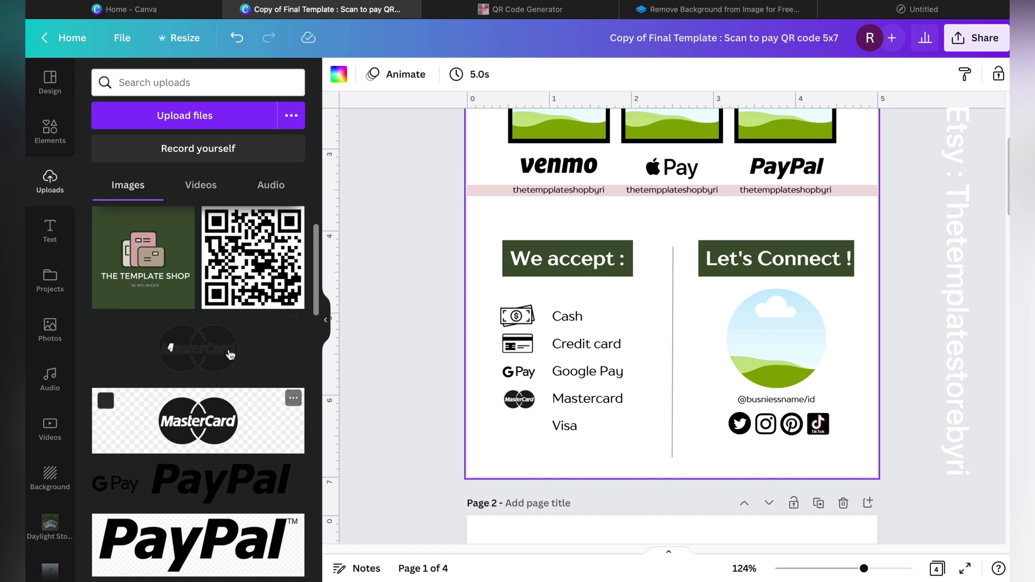
pyautogui.scroll(-1, 286, 415)
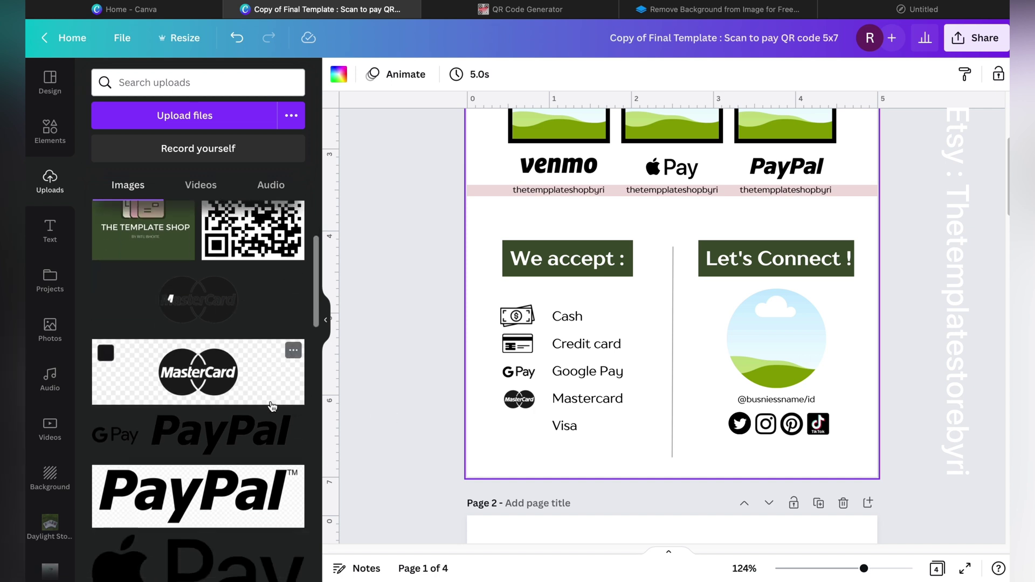
pyautogui.moveTo(520, 403); pyautogui.dragTo(525, 408)
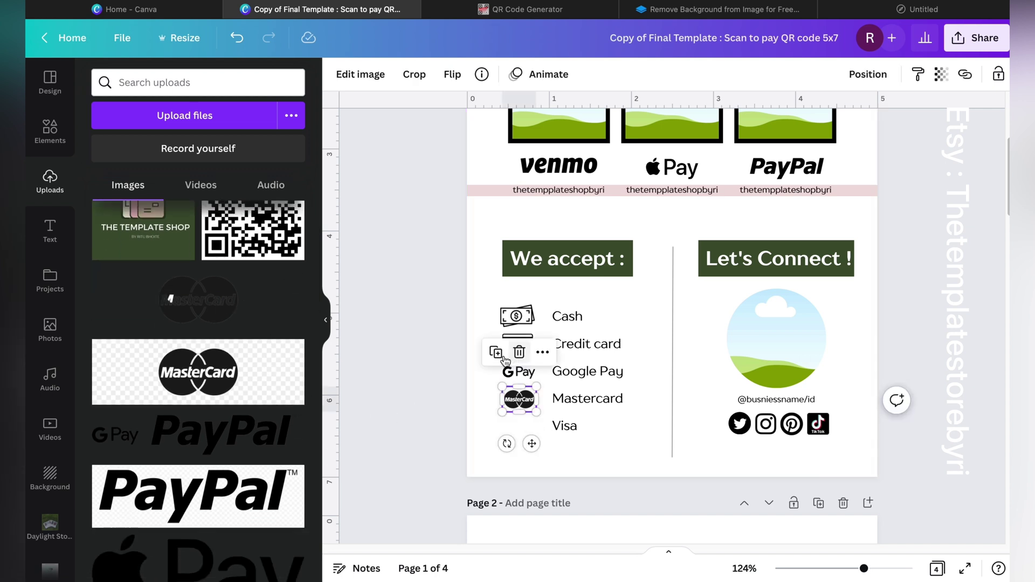
pyautogui.moveTo(545, 457); pyautogui.dragTo(535, 473)
pyautogui.moveTo(535, 473); pyautogui.dragTo(535, 473)
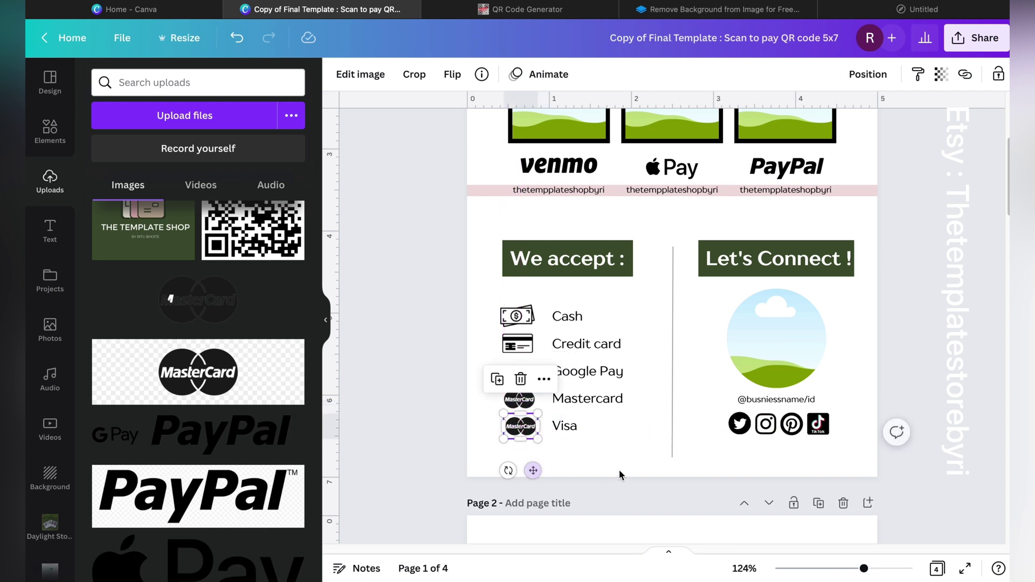
pyautogui.click(558, 463)
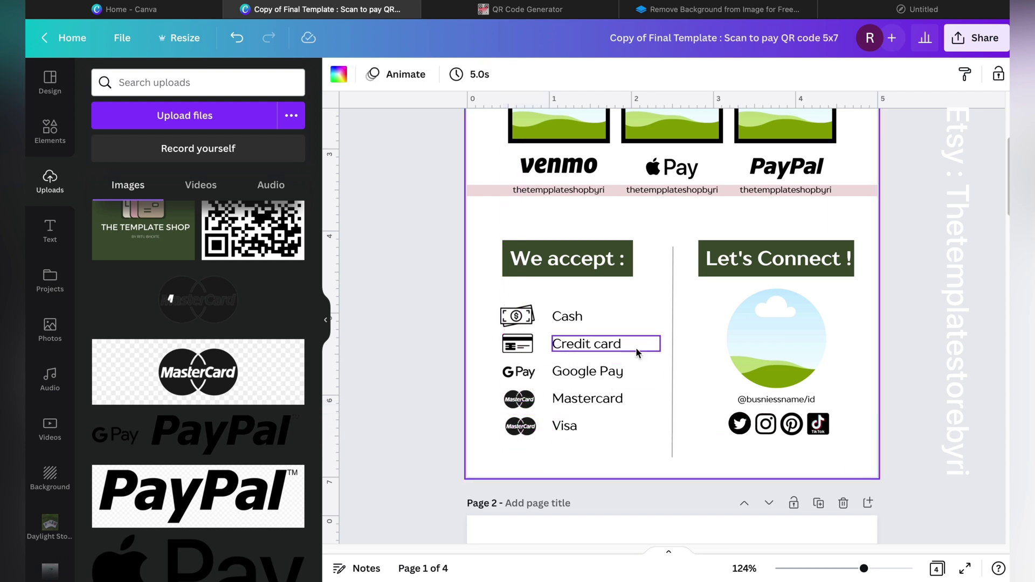
# Step: Fill the circular frame under "Let's Connect !" with the uploaded The Template Shop logo
pyautogui.click(771, 377)
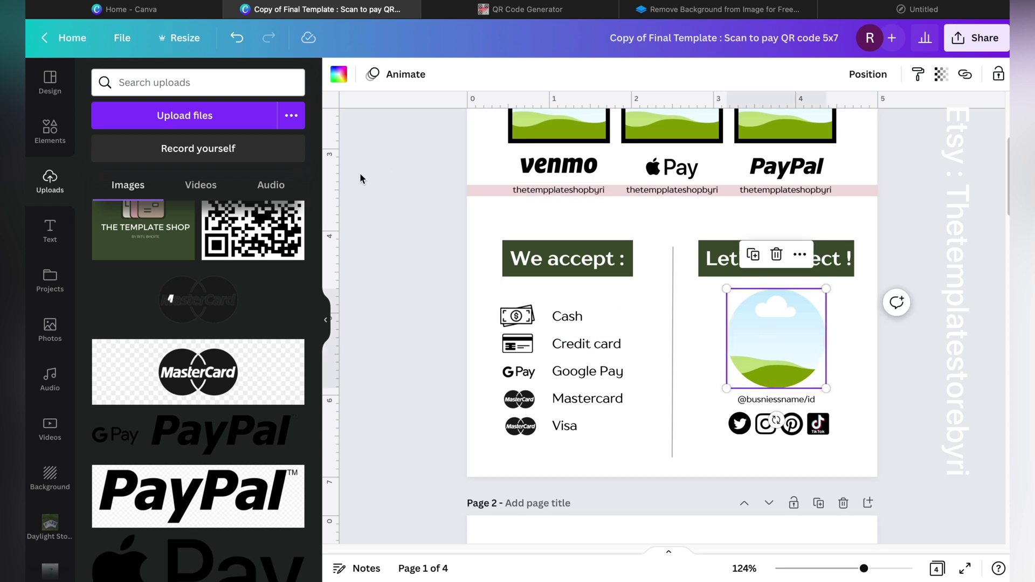
pyautogui.scroll(3, 169, 296)
pyautogui.click(166, 360)
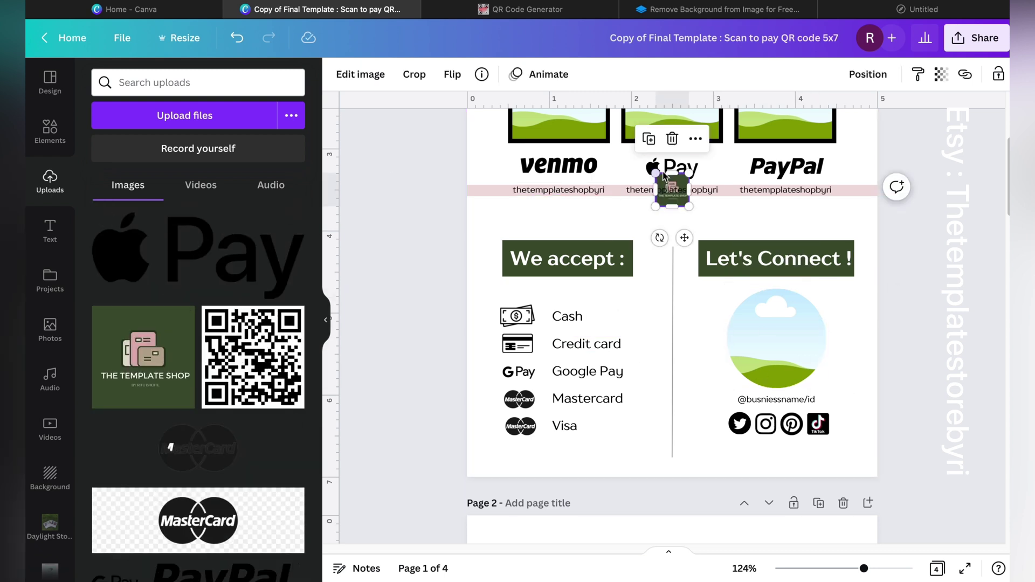
pyautogui.moveTo(683, 238); pyautogui.dragTo(789, 343)
# Step: Delete the stray small The Template Shop logo in the upper-left corner of page 1
pyautogui.scroll(5, 914, 352)
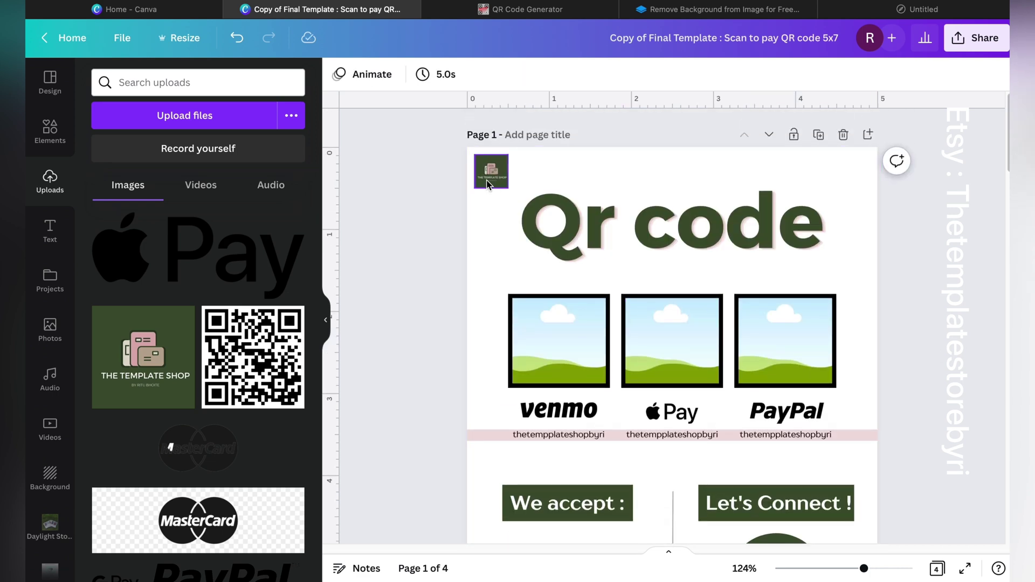
pyautogui.click(487, 185)
pyautogui.press('Delete')
pyautogui.scroll(-4, 696, 397)
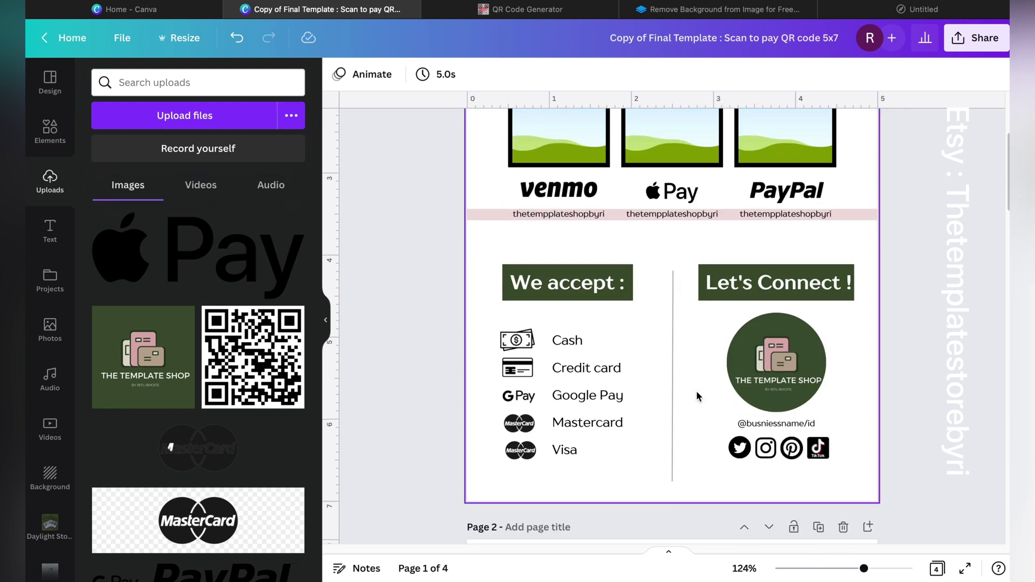
# Step: Replace the business name placeholder below the round logo with "The Template Store"
pyautogui.scroll(-2, 697, 396)
pyautogui.doubleClick(766, 355)
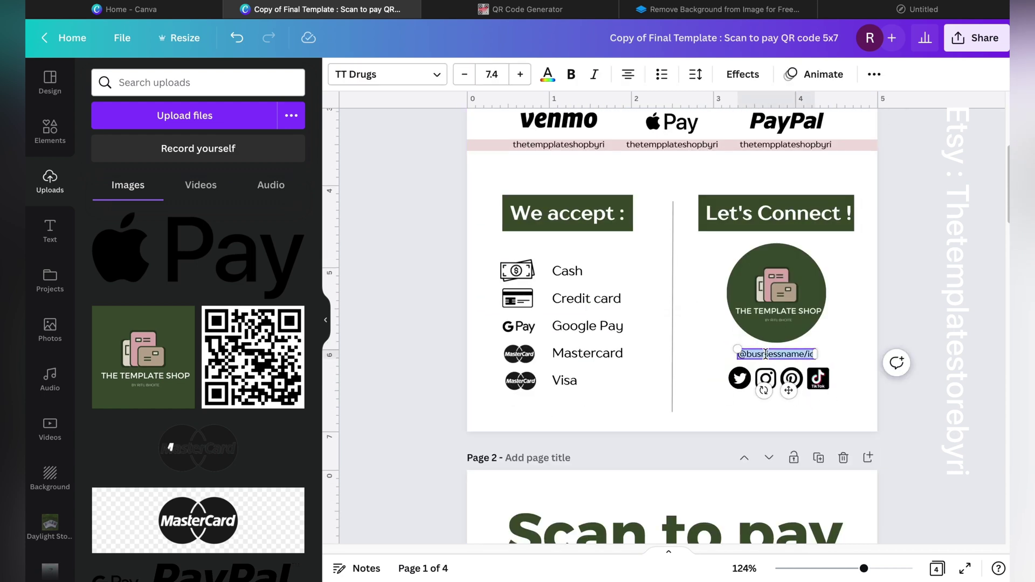
pyautogui.press('BackSpace')
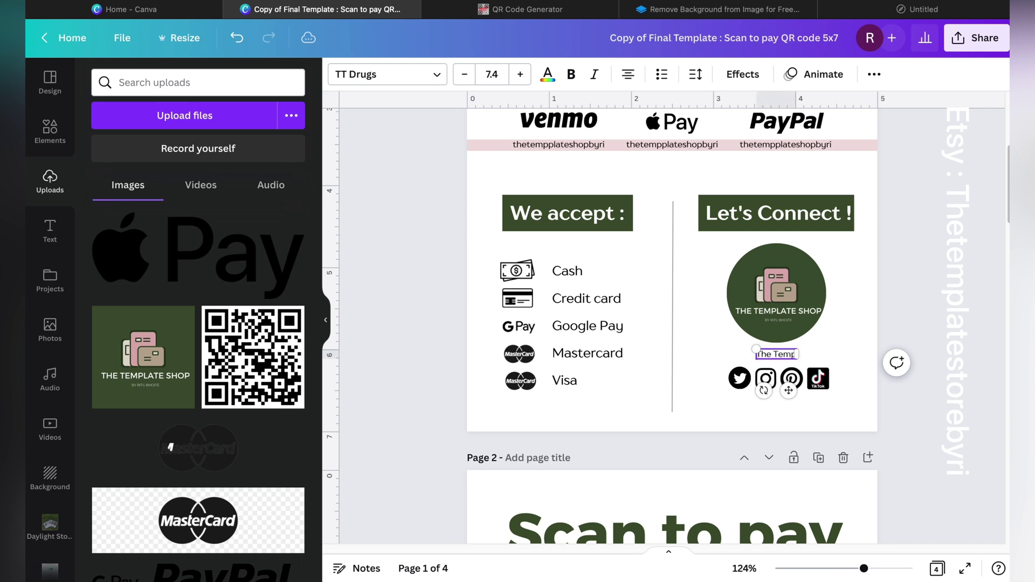
pyautogui.write('The Template Store')
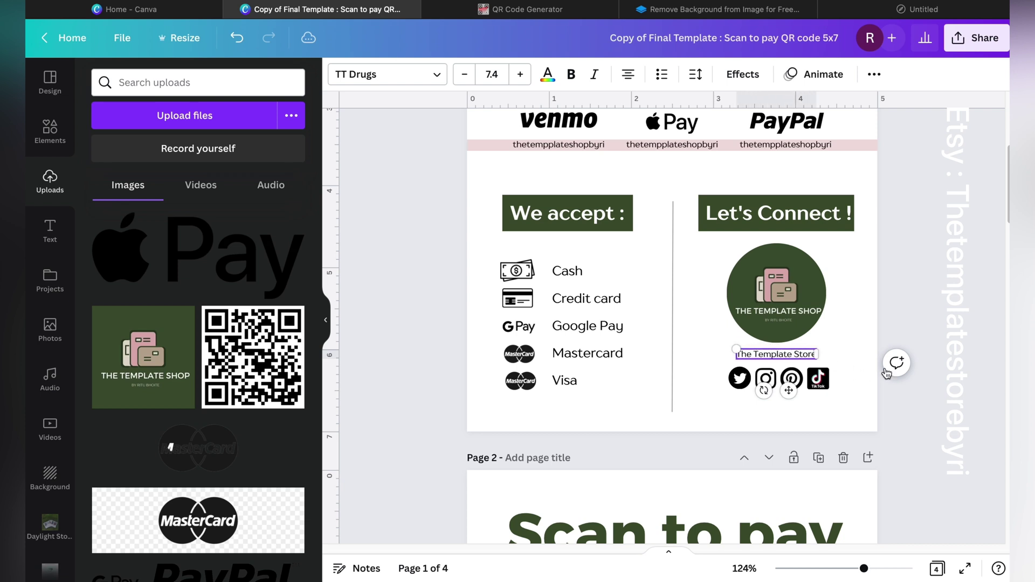
pyautogui.click(924, 304)
# Step: Review page 1 and the row of social media icons below the business name
pyautogui.scroll(1, 803, 366)
pyautogui.scroll(8, 802, 364)
pyautogui.scroll(-13, 802, 364)
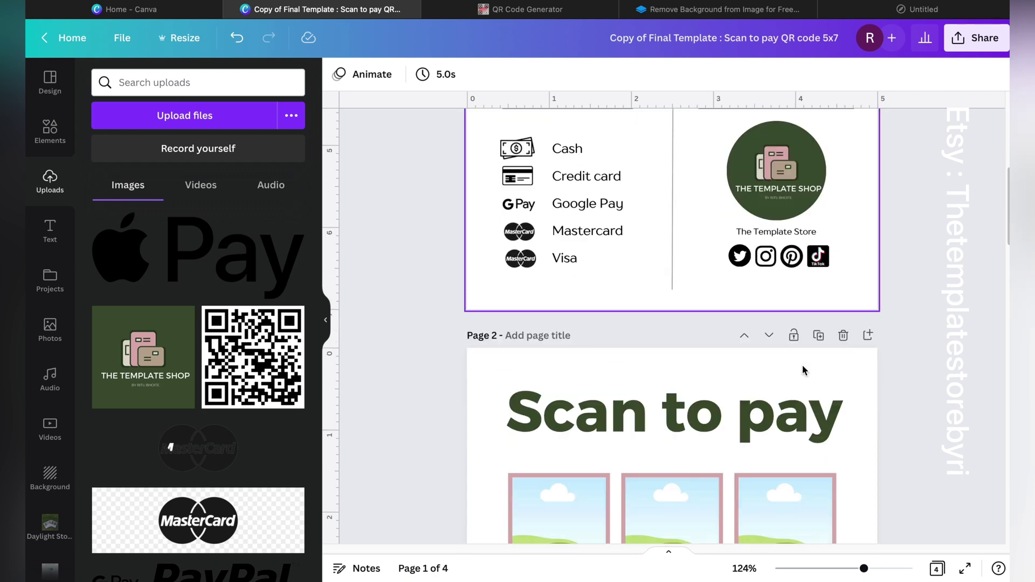
pyautogui.scroll(4, 802, 365)
pyautogui.click(736, 380)
pyautogui.click(674, 393)
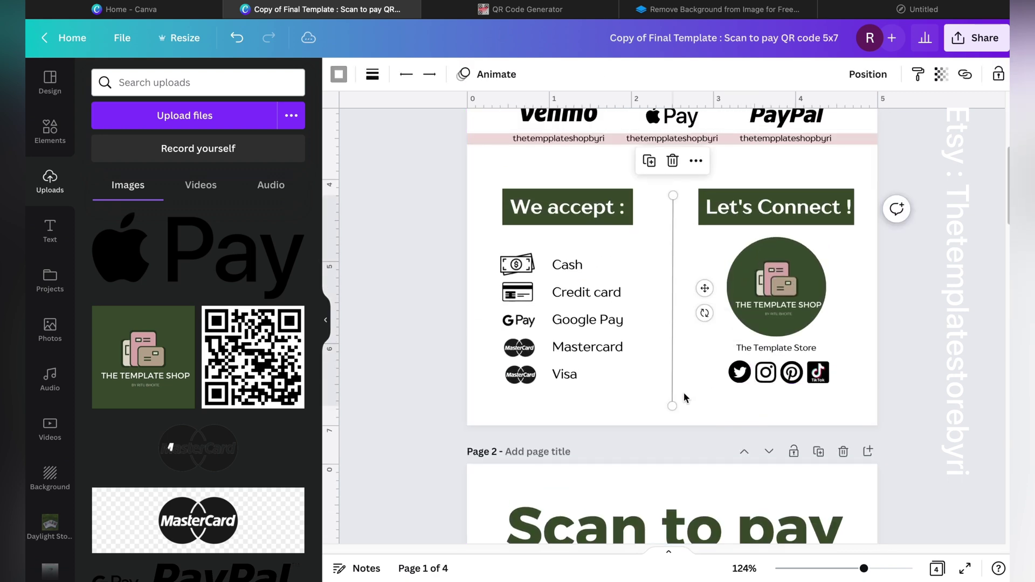
pyautogui.moveTo(697, 394); pyautogui.dragTo(835, 371)
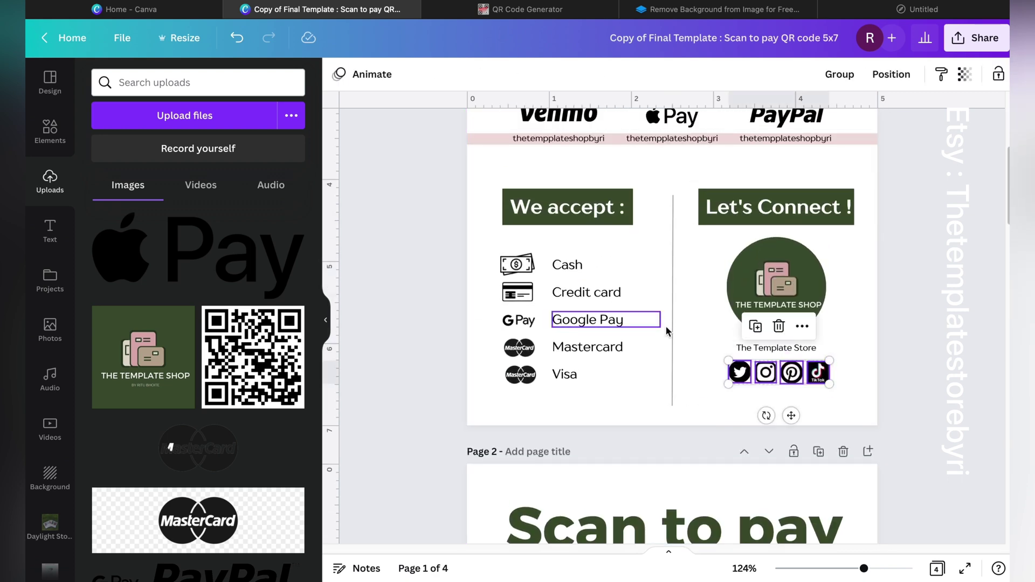
pyautogui.click(696, 373)
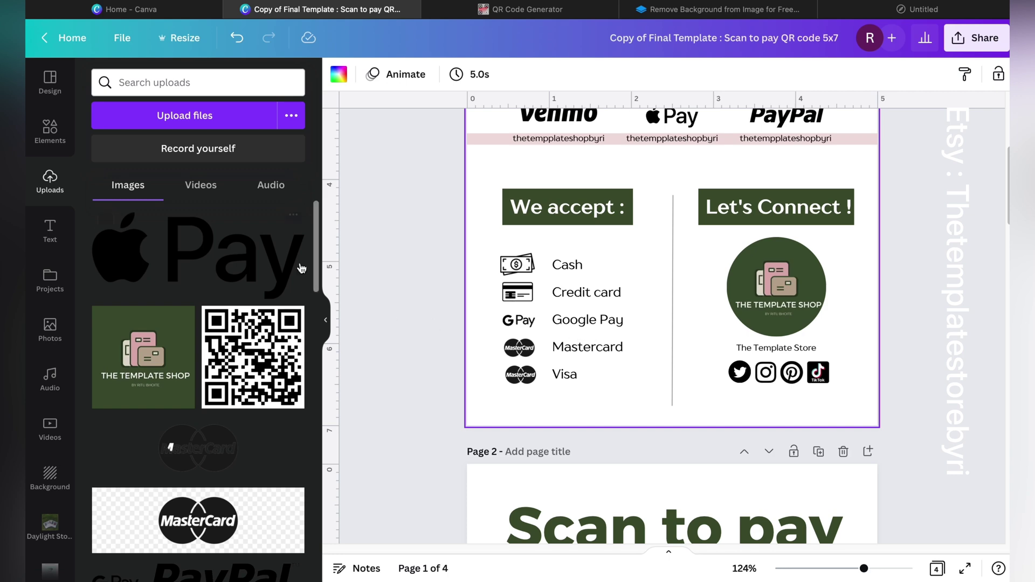
# Step: Search the elements library for "facebook"
pyautogui.click(50, 134)
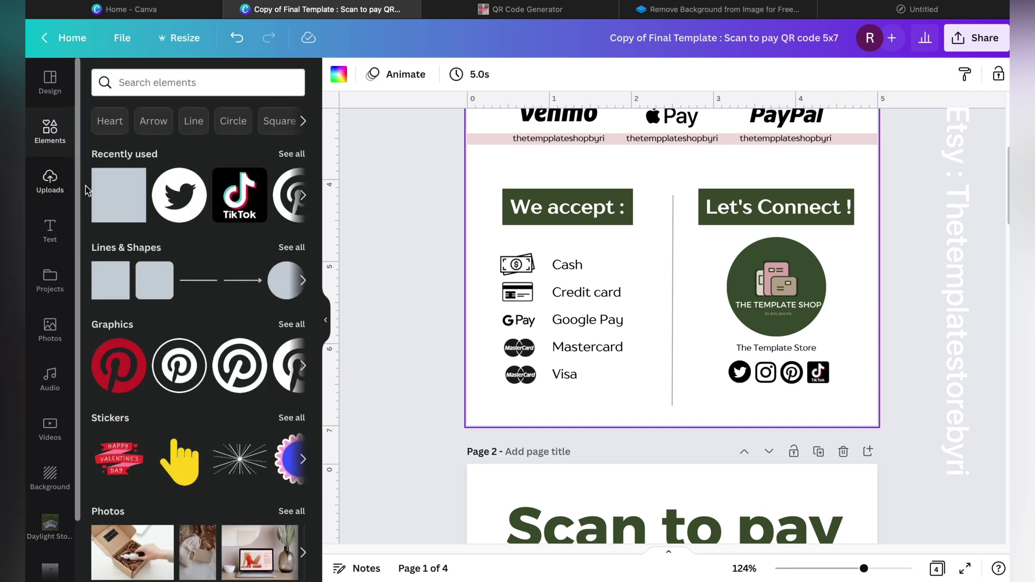
pyautogui.scroll(1, 375, 275)
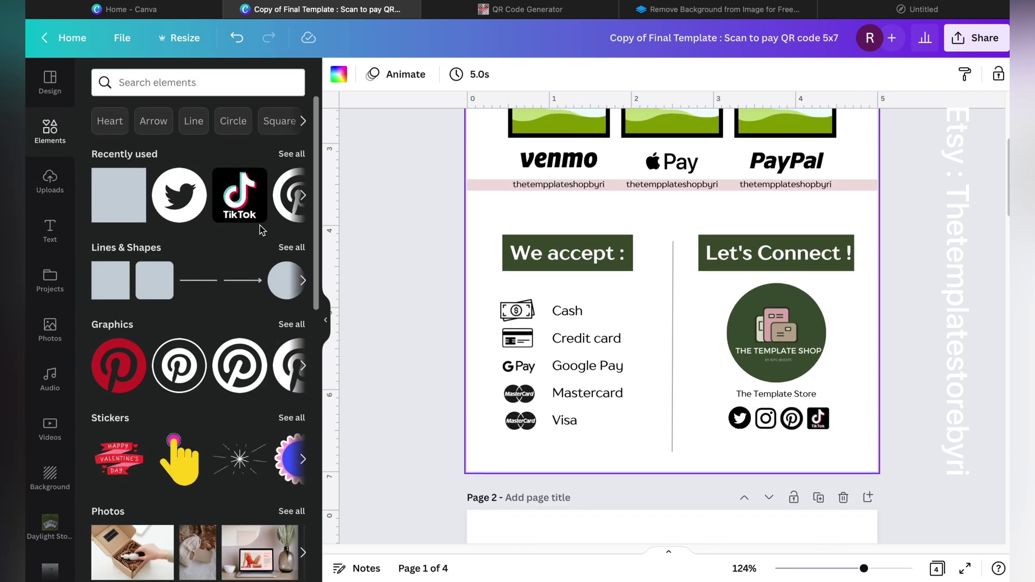
pyautogui.click(221, 87)
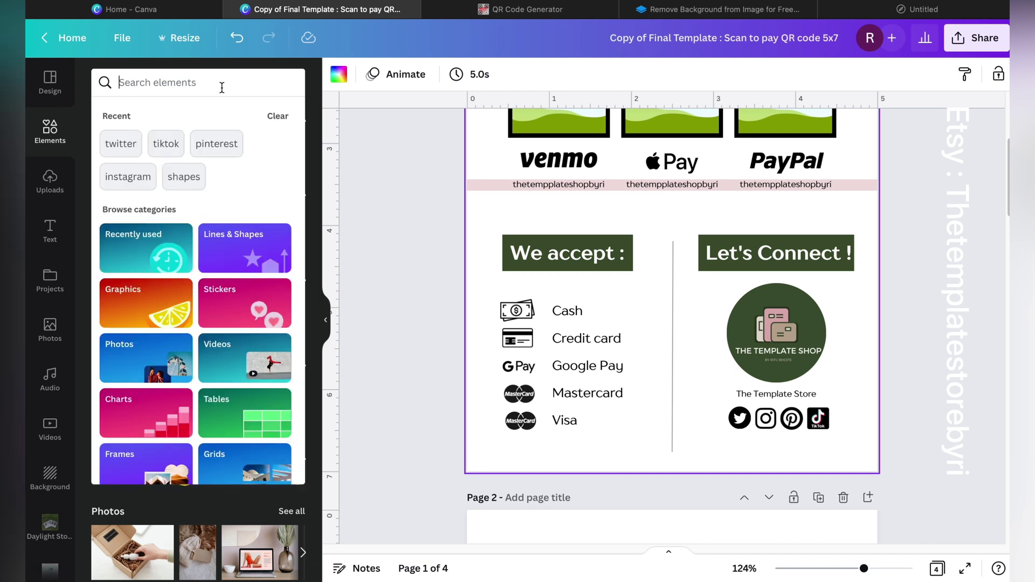
pyautogui.write('facebook')
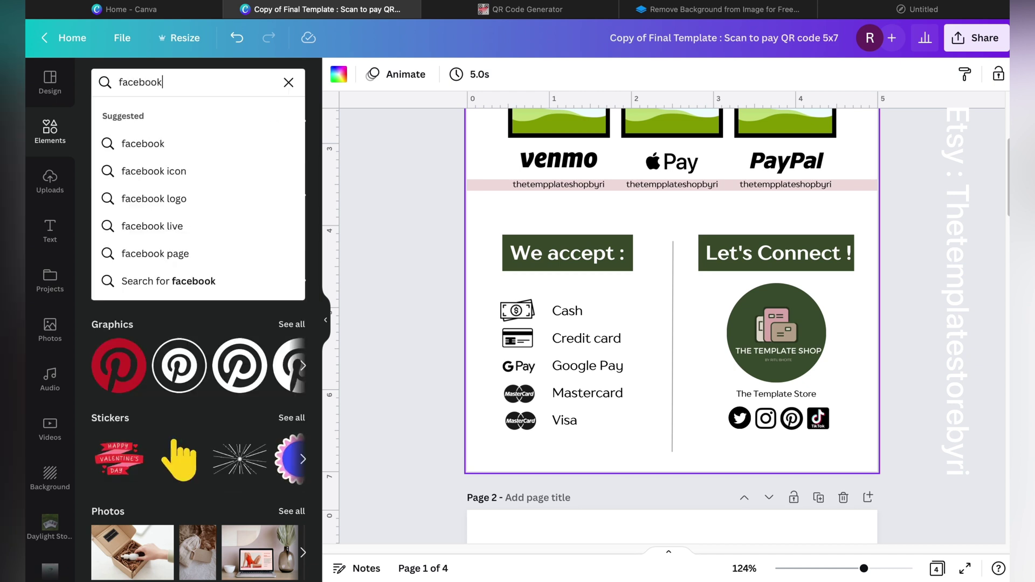
pyautogui.press('Return')
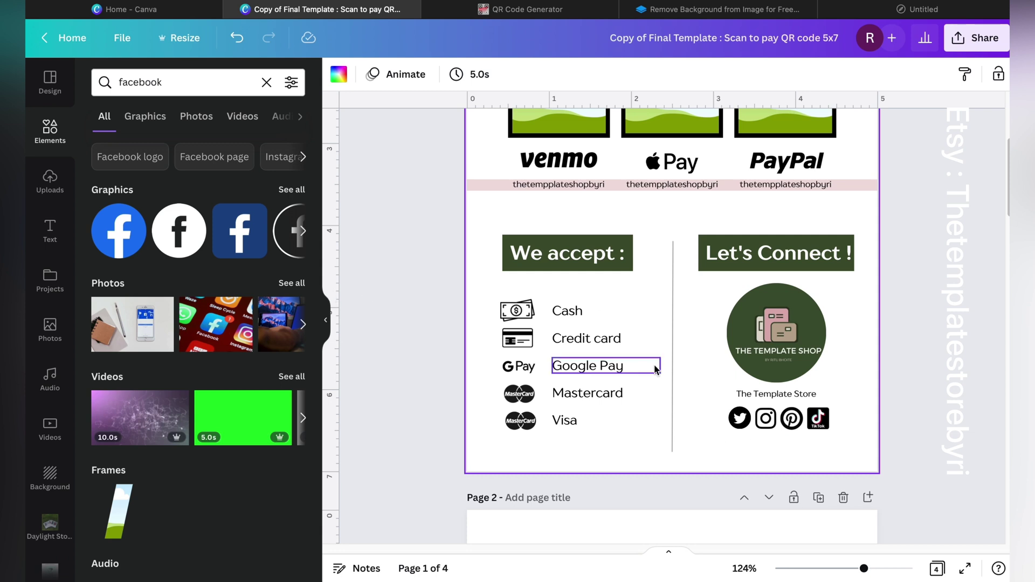
# Step: Delete the TikTok icon from the row of social media icons
pyautogui.click(820, 420)
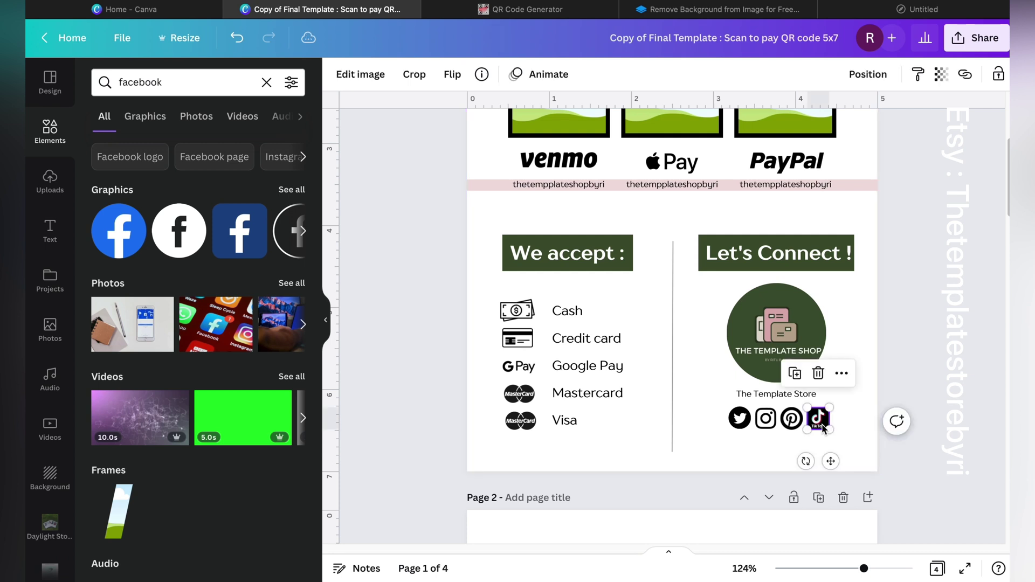
pyautogui.click(865, 426)
pyautogui.click(820, 424)
pyautogui.press('Delete')
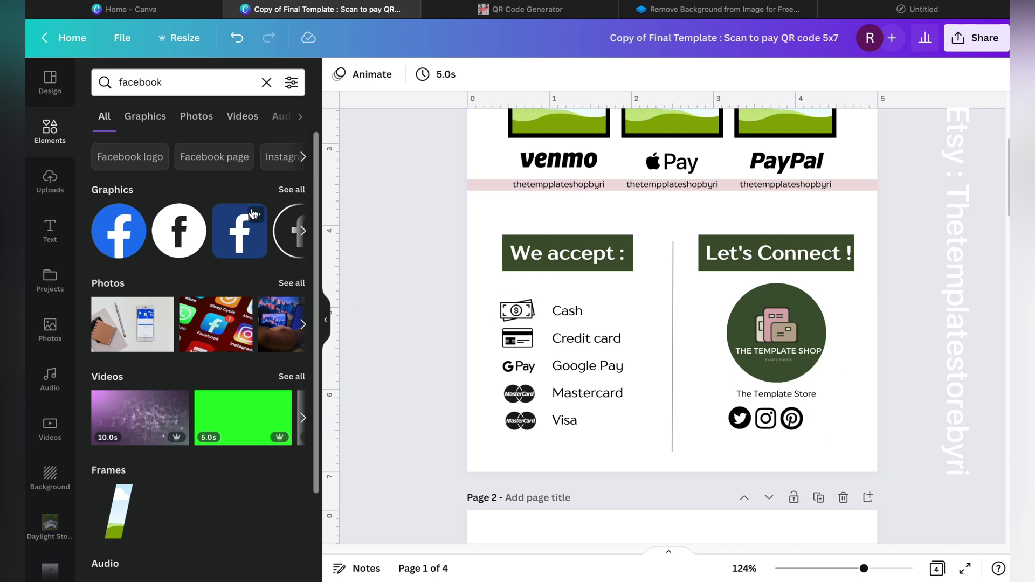
# Step: Insert the black outlined round Facebook graphic and shrink it to icon size beside the Pinterest icon
pyautogui.hscroll(2, 219, 235)
pyautogui.click(234, 237)
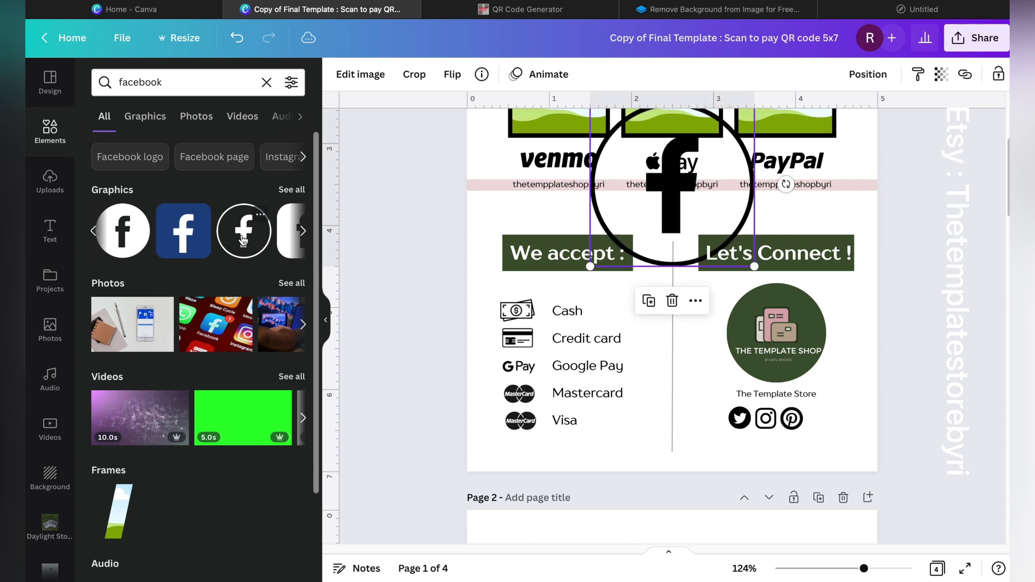
pyautogui.moveTo(705, 187); pyautogui.dragTo(759, 418)
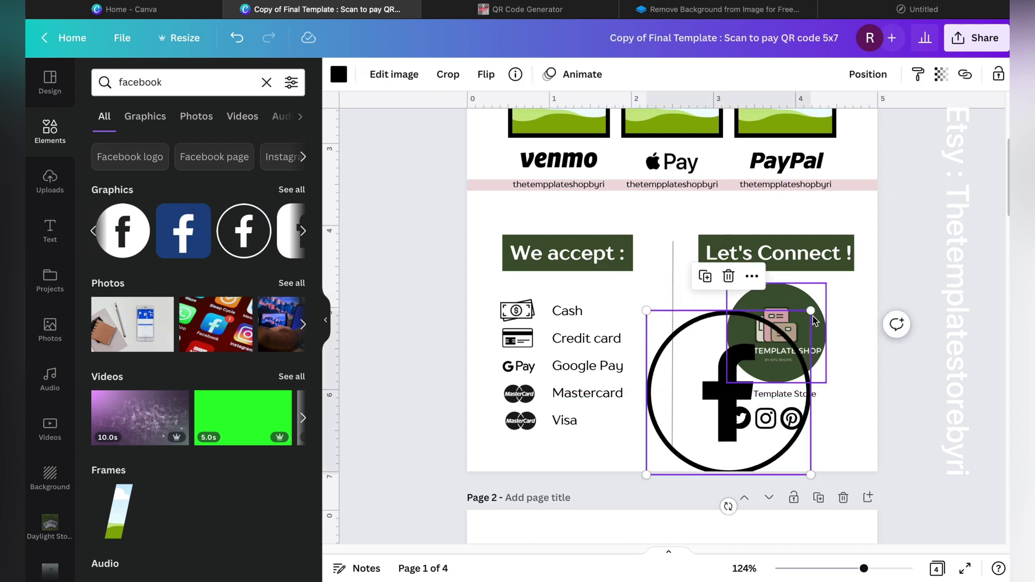
pyautogui.moveTo(811, 311); pyautogui.dragTo(829, 425)
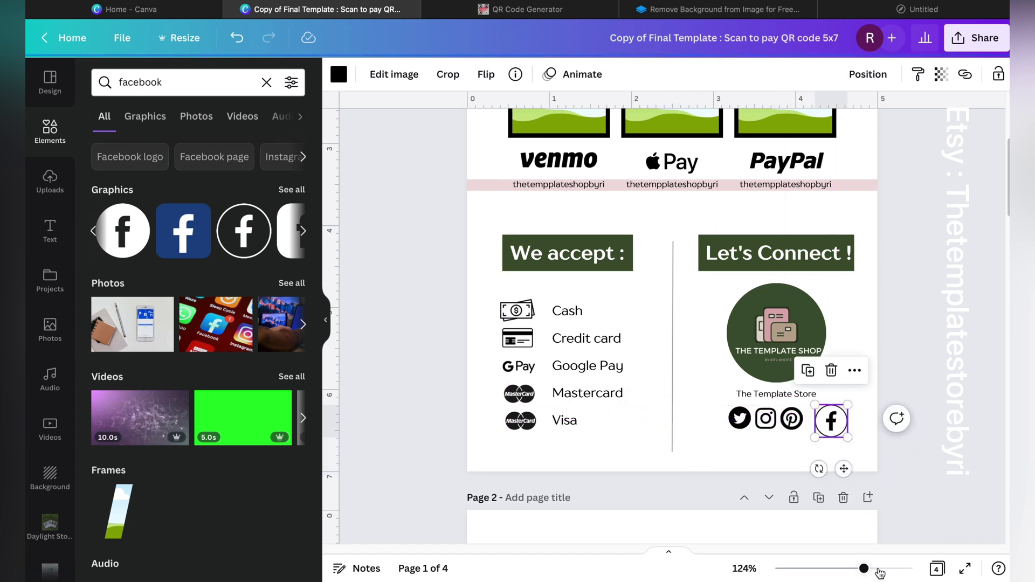
# Step: Overlay the Facebook icon on the Pinterest icon and scale it down to the same size
pyautogui.moveTo(865, 569); pyautogui.dragTo(881, 569)
pyautogui.click(778, 522)
pyautogui.scroll(-3, 779, 521)
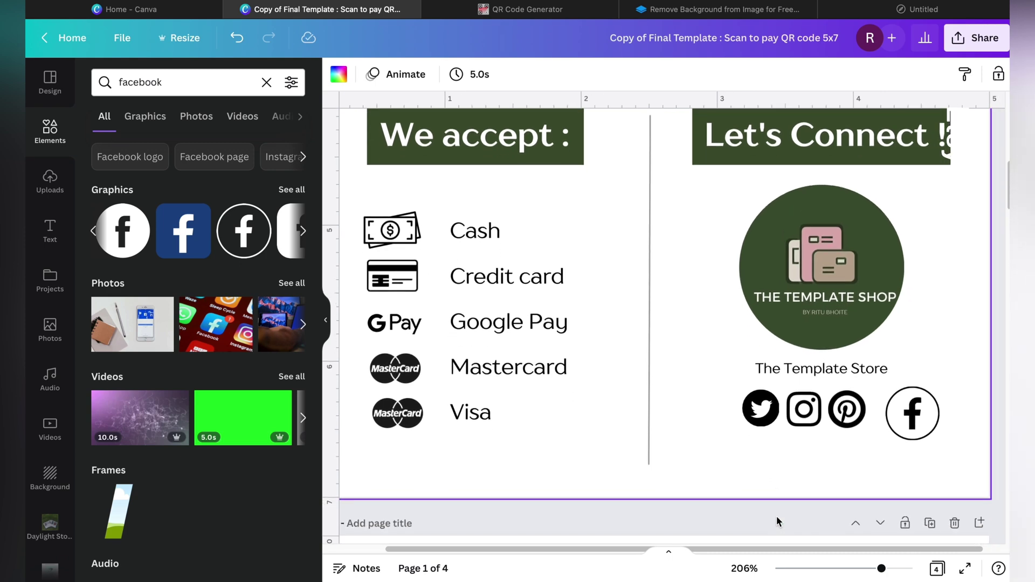
pyautogui.moveTo(880, 568)
pyautogui.mouseDown()
pyautogui.moveTo(912, 570)
pyautogui.moveTo(869, 569)
pyautogui.moveTo(898, 570)
pyautogui.mouseUp()
pyautogui.click(858, 370)
pyautogui.hscroll(3, 850, 504)
pyautogui.scroll(-3, 850, 504)
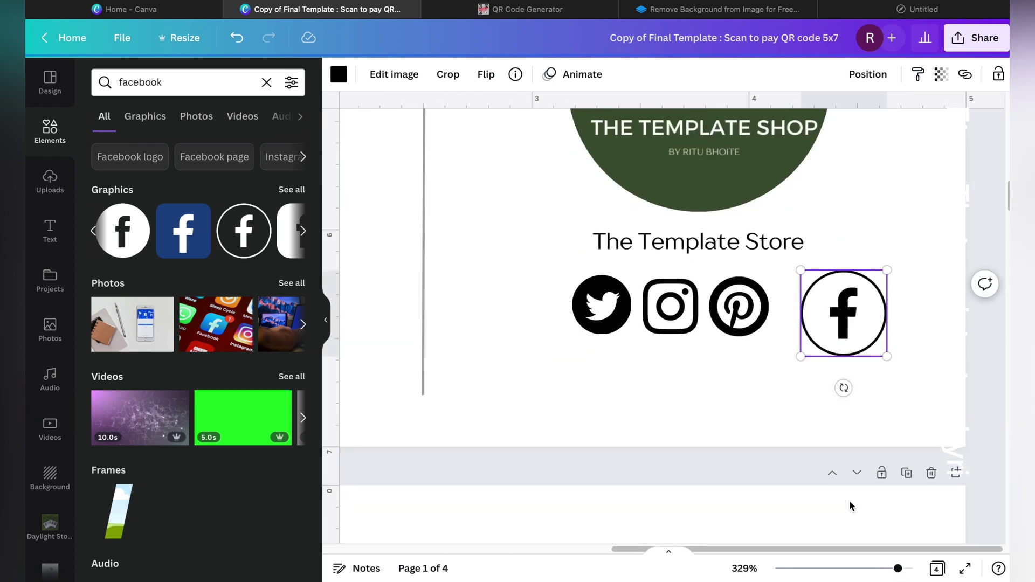
pyautogui.moveTo(862, 341); pyautogui.dragTo(708, 348)
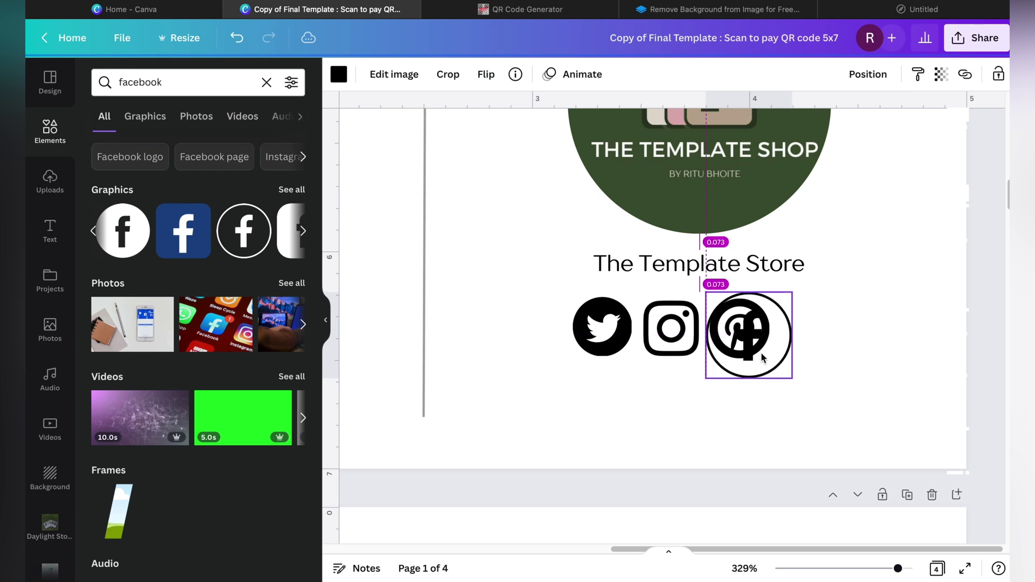
pyautogui.moveTo(794, 380); pyautogui.dragTo(763, 349)
pyautogui.moveTo(761, 297); pyautogui.dragTo(752, 327)
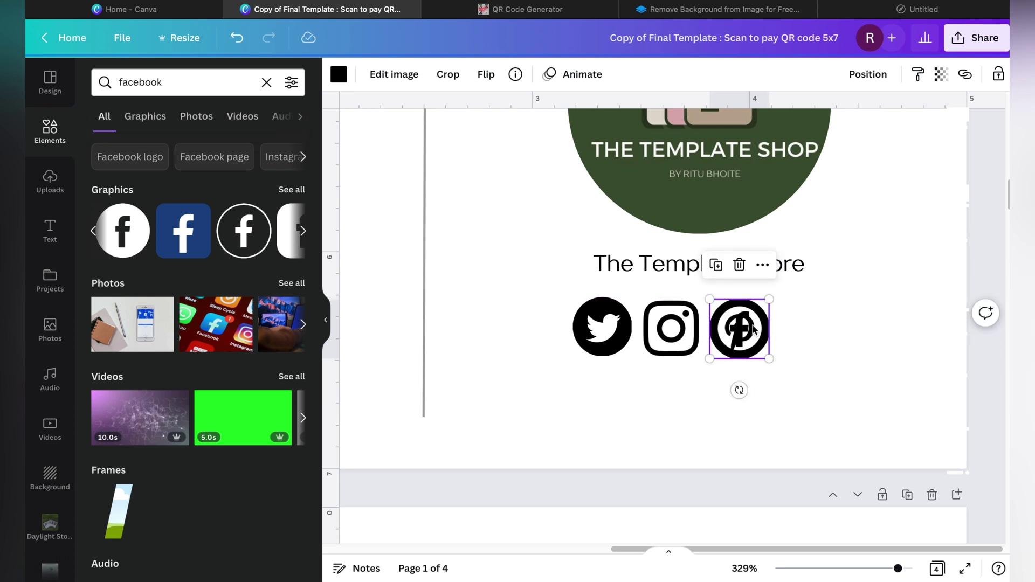
# Step: Move the Facebook icon to the end of the social row, aligned and evenly spaced with the other icons
pyautogui.click(807, 353)
pyautogui.moveTo(745, 337); pyautogui.dragTo(816, 336)
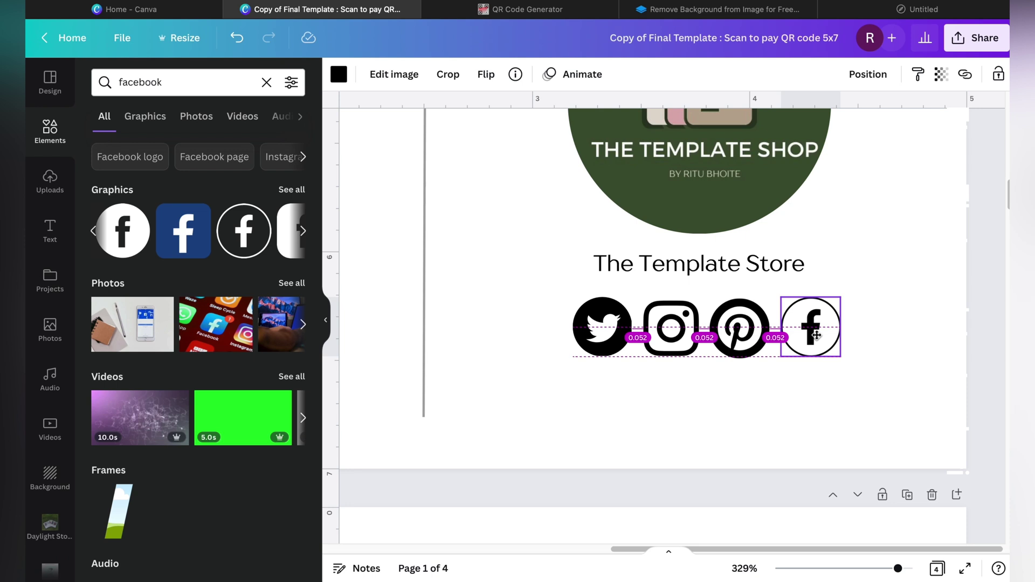
pyautogui.moveTo(816, 336); pyautogui.dragTo(816, 335)
pyautogui.click(722, 408)
pyautogui.scroll(1, 677, 405)
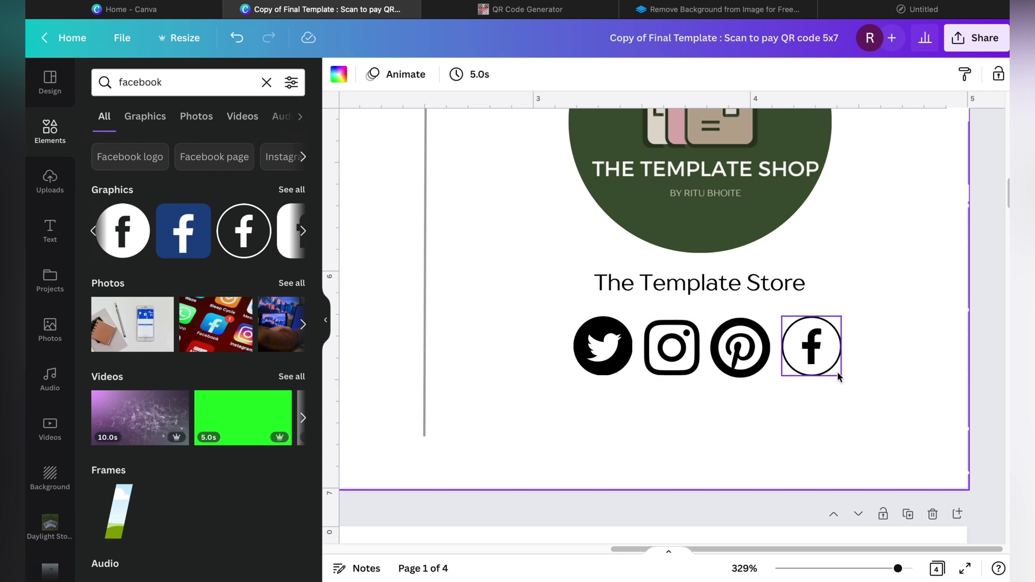
pyautogui.scroll(2, 835, 372)
pyautogui.scroll(-2, 755, 370)
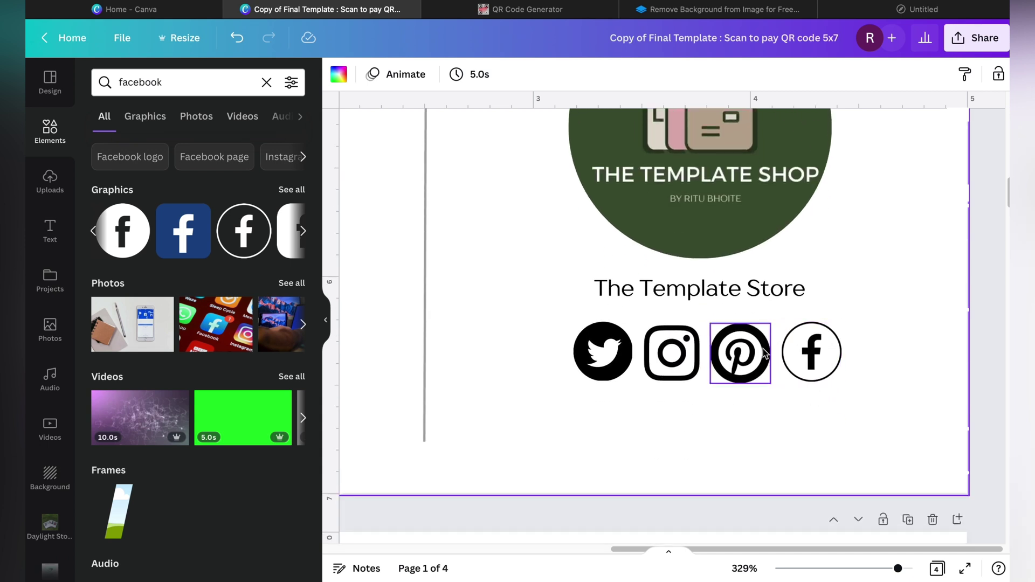
# Step: Examine the four social media icons one by one and the overall layout of page 1, including the payment frames
pyautogui.click(820, 357)
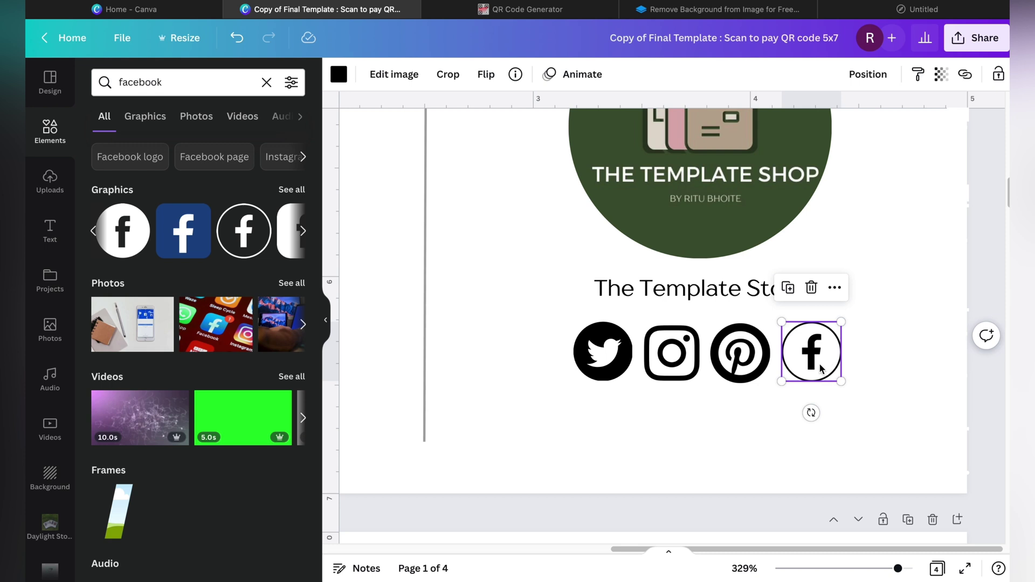
pyautogui.click(749, 364)
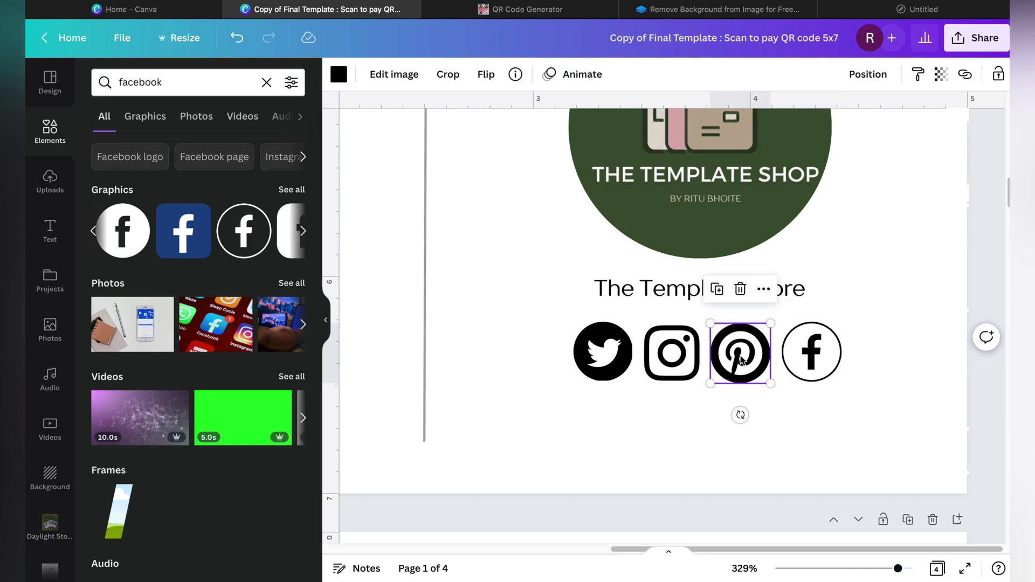
pyautogui.click(678, 366)
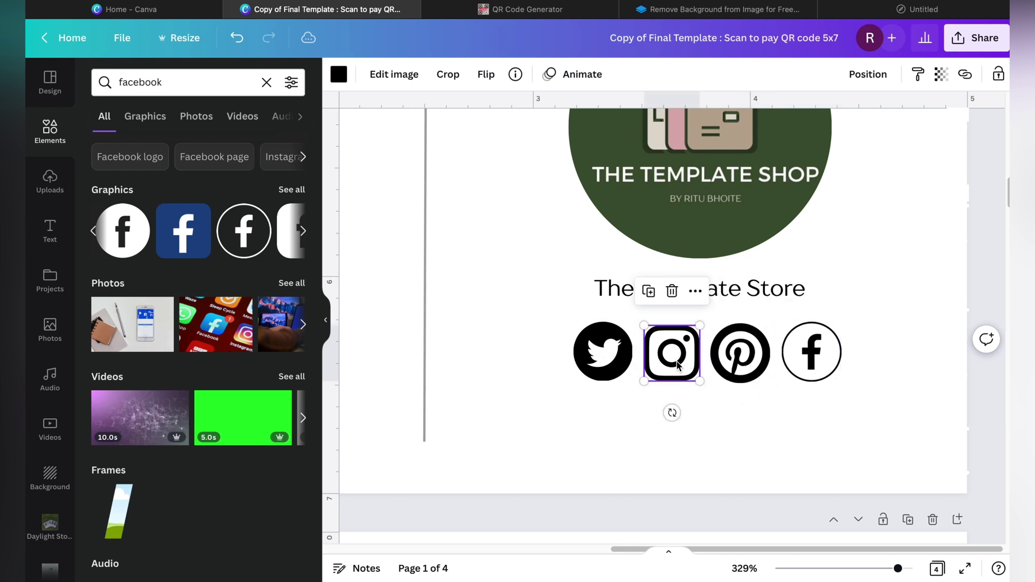
pyautogui.click(602, 351)
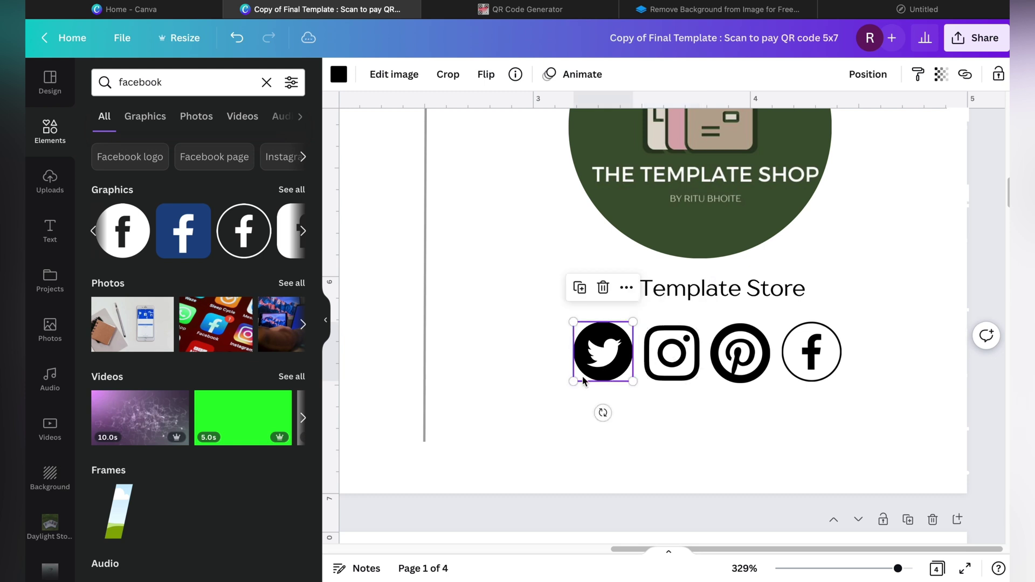
pyautogui.click(708, 459)
pyautogui.click(747, 570)
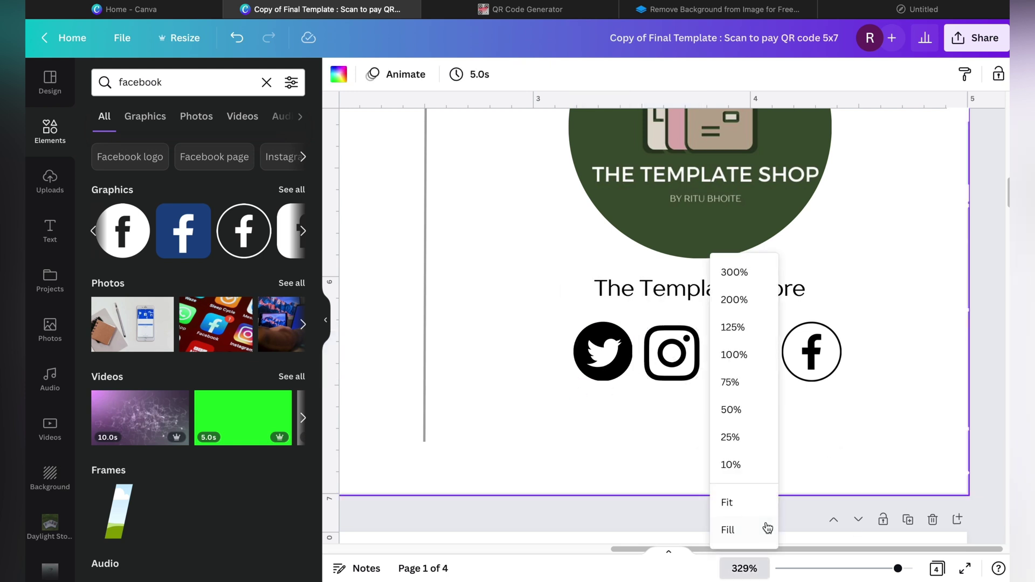
pyautogui.click(758, 499)
pyautogui.scroll(3, 868, 441)
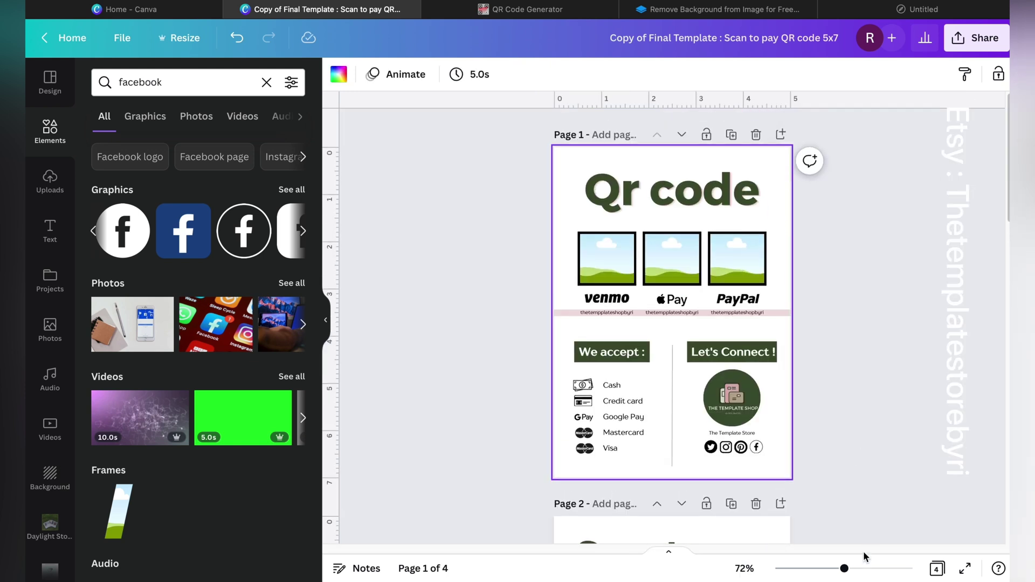
pyautogui.click(859, 569)
pyautogui.click(873, 569)
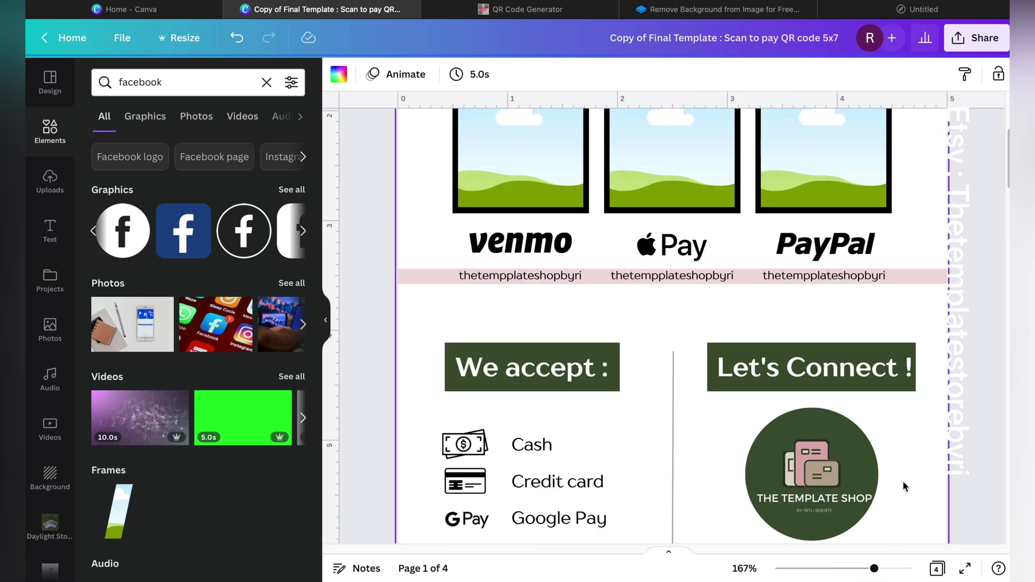
pyautogui.scroll(-4, 903, 486)
pyautogui.scroll(6, 903, 486)
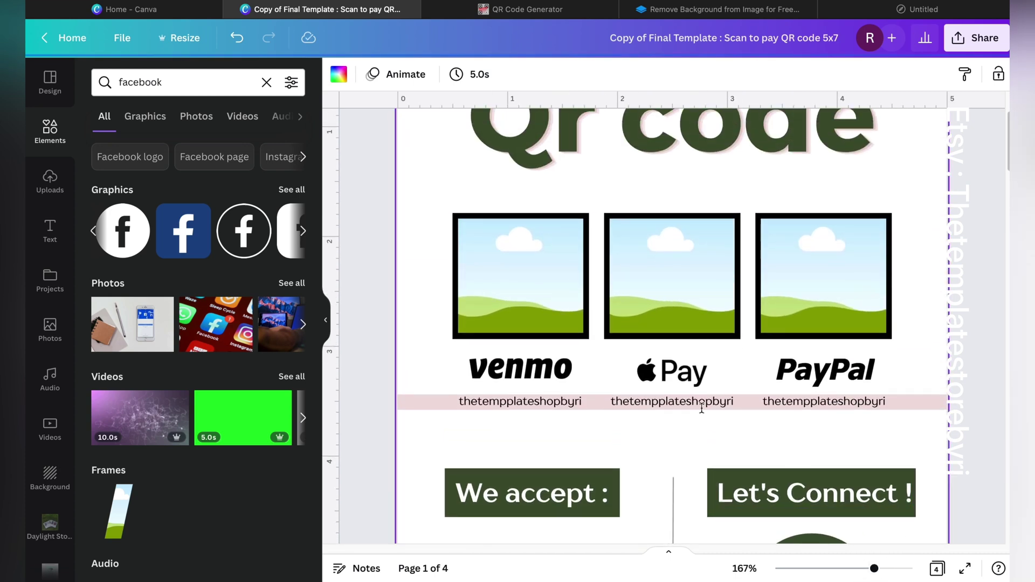
pyautogui.scroll(2, 419, 281)
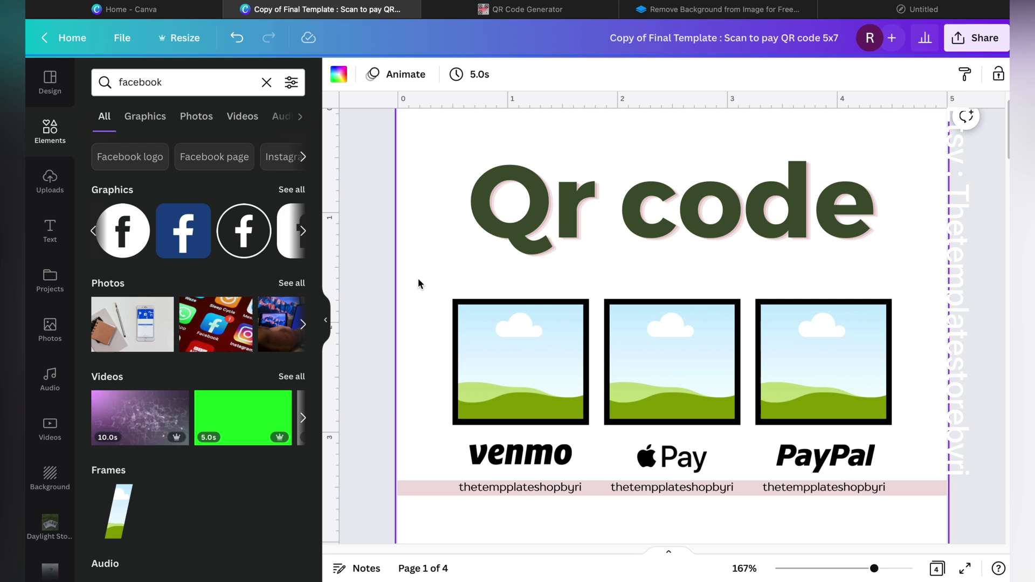
# Step: Fill the Venmo and Apple Pay frames on page 1 with the uploaded QR code image
pyautogui.click(48, 189)
pyautogui.click(215, 124)
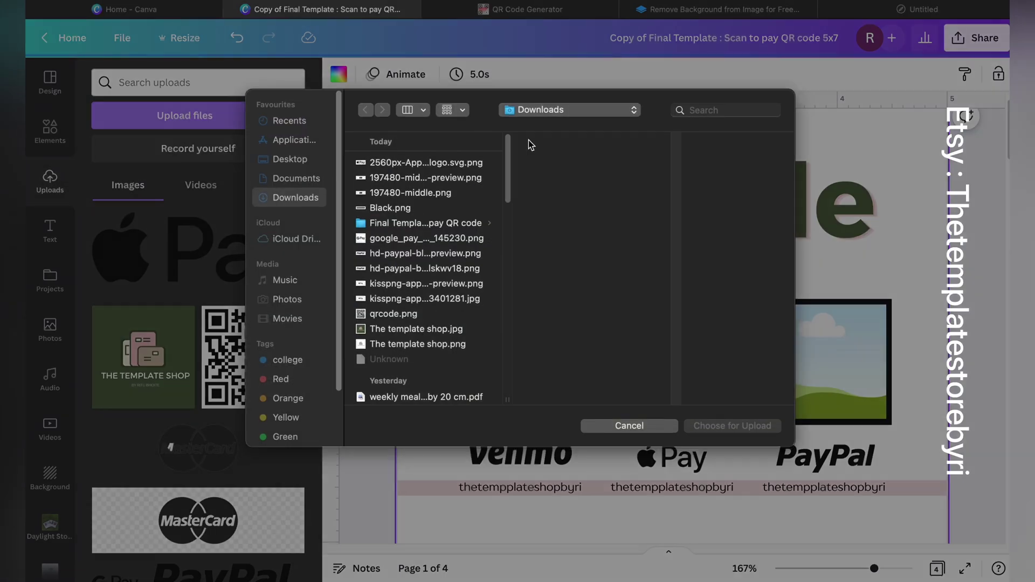
pyautogui.click(662, 431)
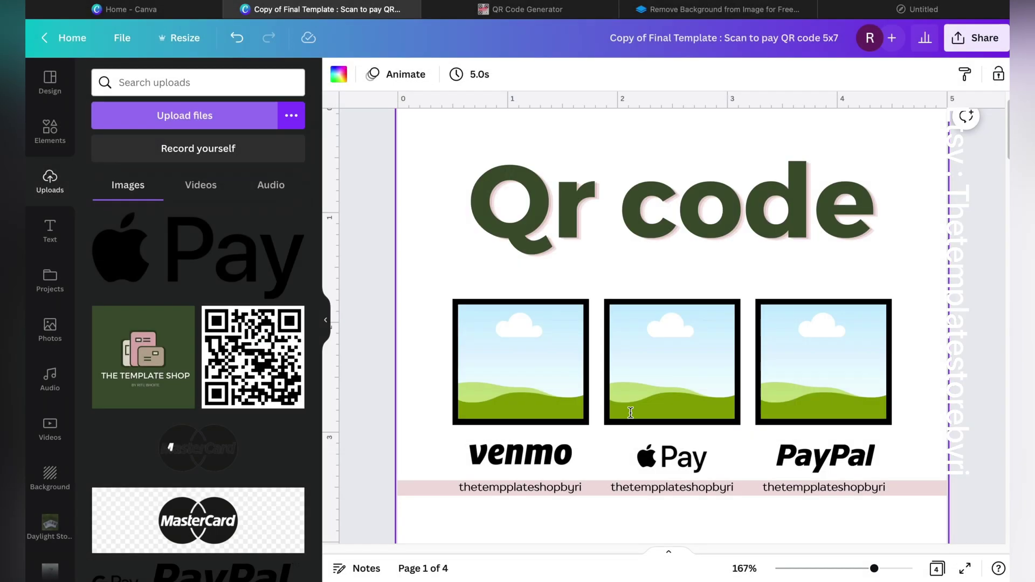
pyautogui.click(213, 315)
pyautogui.moveTo(668, 415); pyautogui.dragTo(590, 215)
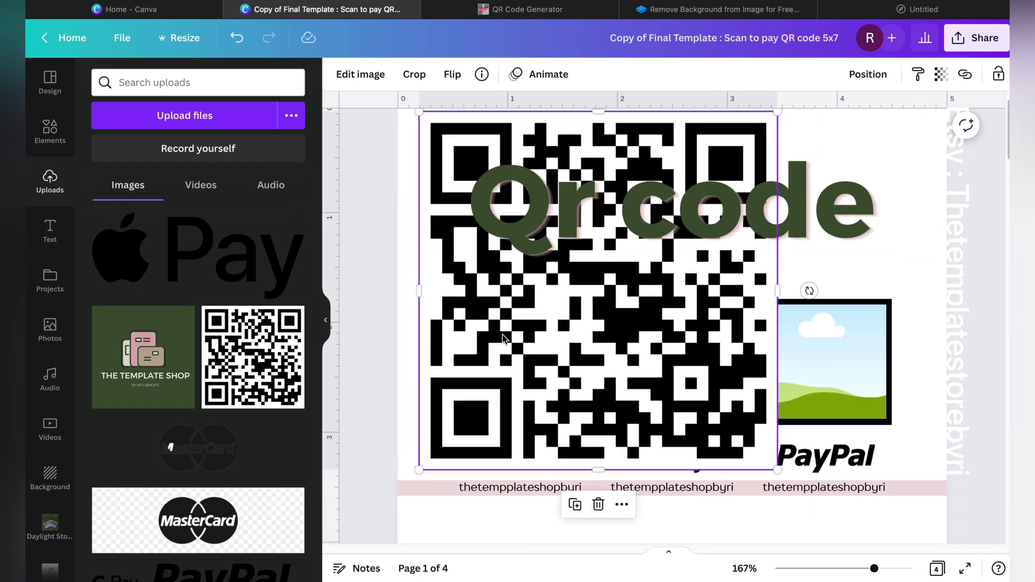
pyautogui.moveTo(593, 256); pyautogui.dragTo(539, 350)
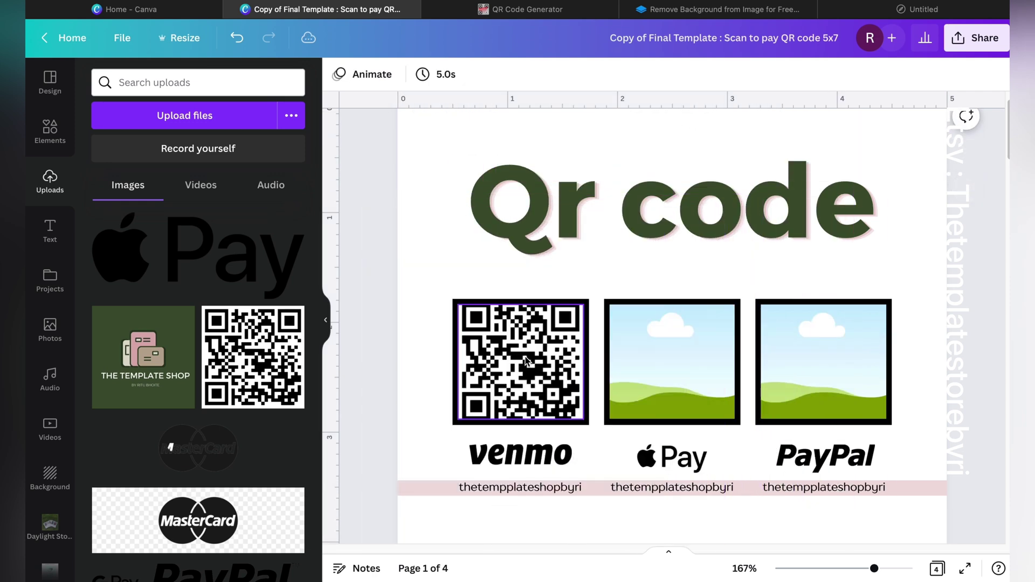
pyautogui.click(252, 357)
pyautogui.moveTo(606, 390); pyautogui.dragTo(642, 363)
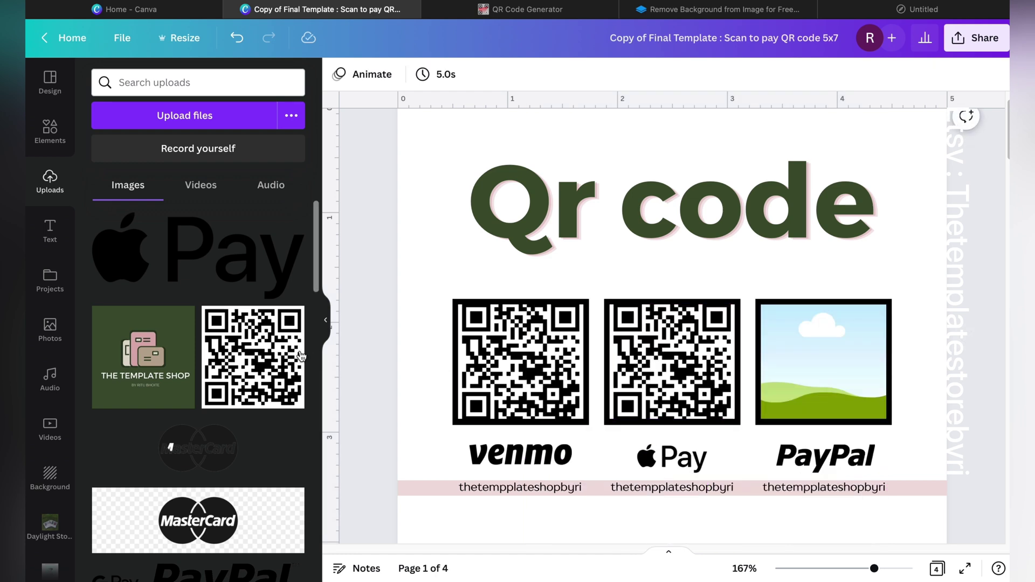
# Step: Insert the uploaded QR code image into the PayPal frame and inspect the three frames up close
pyautogui.click(215, 319)
pyautogui.moveTo(747, 371); pyautogui.dragTo(824, 336)
pyautogui.click(902, 265)
pyautogui.scroll(-2, 902, 264)
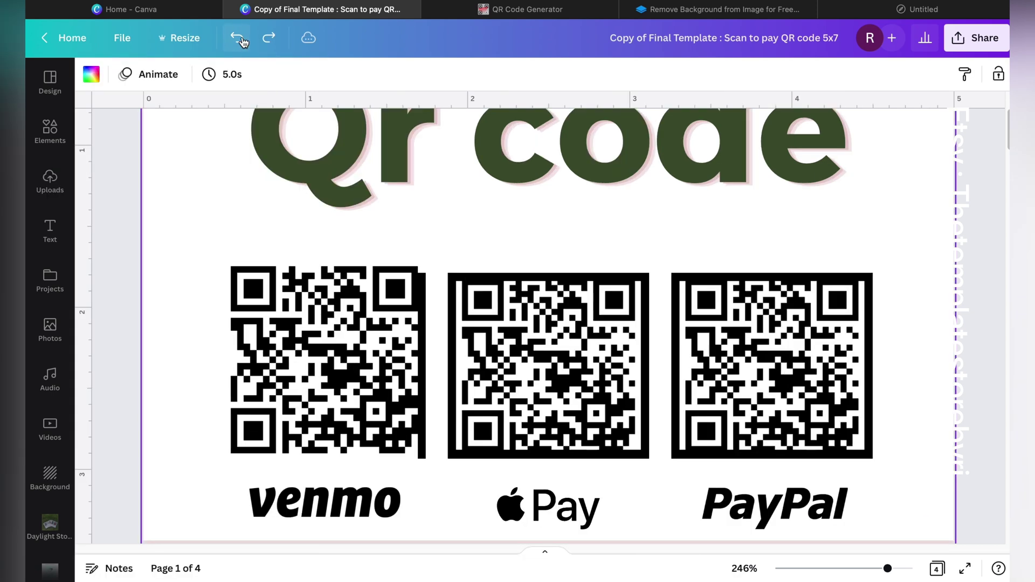
# Step: Undo the recent QR code changes back to the empty PayPal frame, keeping the Venmo and Apple Pay codes framed
pyautogui.click(240, 41)
pyautogui.click(241, 42)
pyautogui.click(241, 43)
pyautogui.click(241, 43)
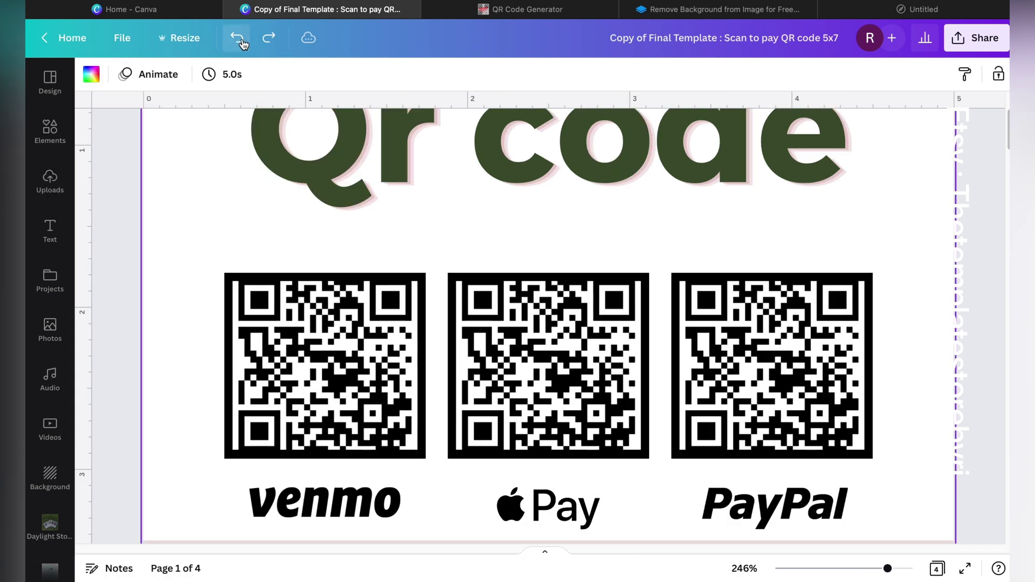
pyautogui.click(241, 43)
pyautogui.click(241, 43)
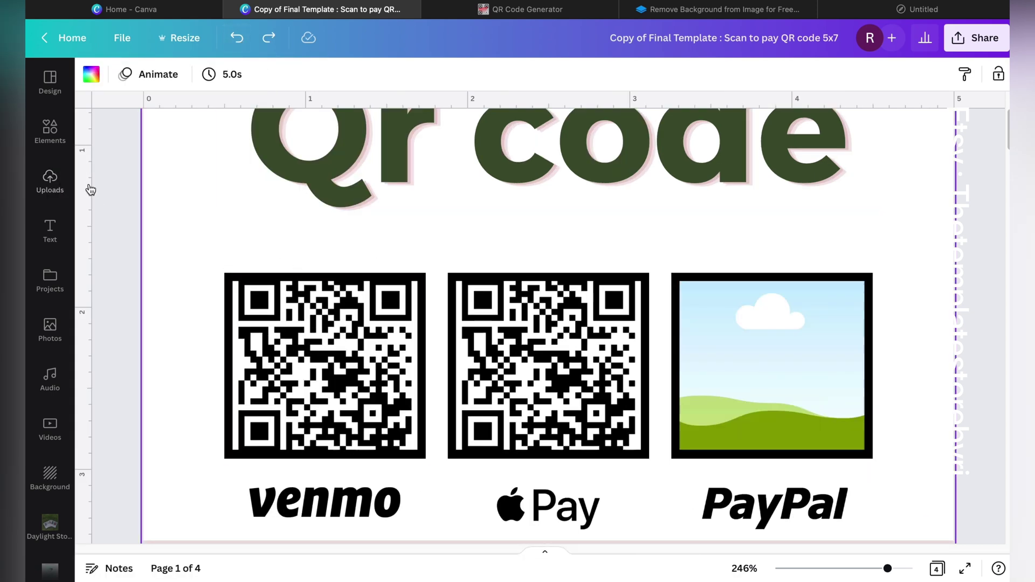
# Step: Add the uploaded QR code image again and place it inside the PayPal frame
pyautogui.click(49, 181)
pyautogui.click(253, 357)
pyautogui.hscroll(5, 677, 347)
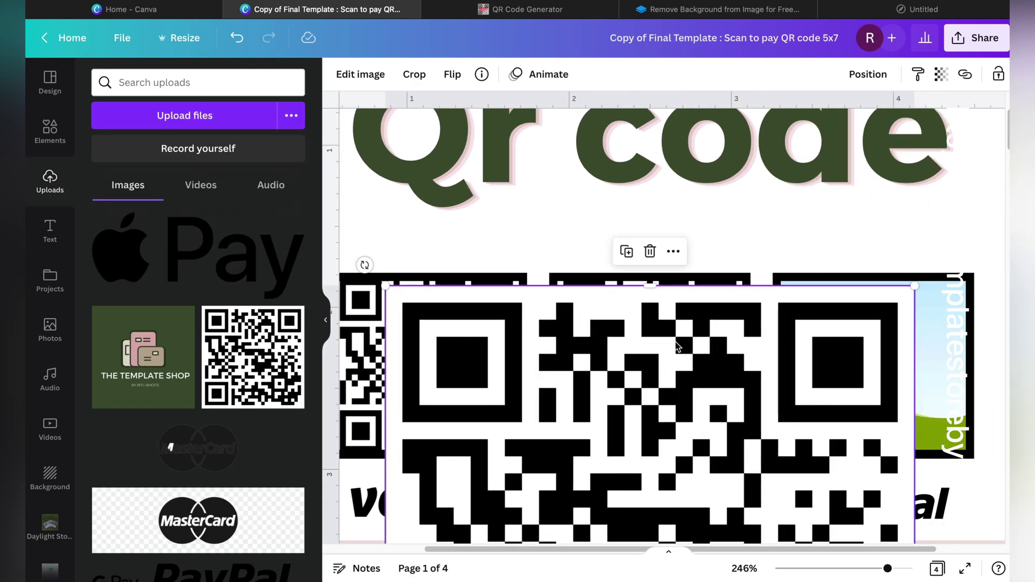
pyautogui.moveTo(678, 346); pyautogui.dragTo(825, 293)
pyautogui.click(710, 226)
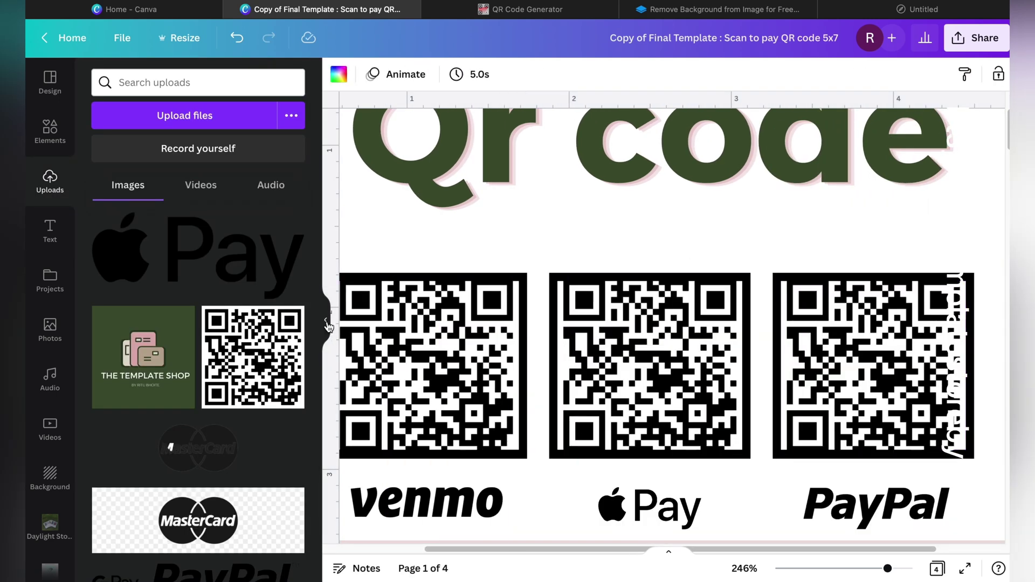
# Step: Review the finished page 1 as a whole, compare it with page 2, and preview it in full screen
pyautogui.click(328, 325)
pyautogui.click(745, 569)
pyautogui.click(734, 502)
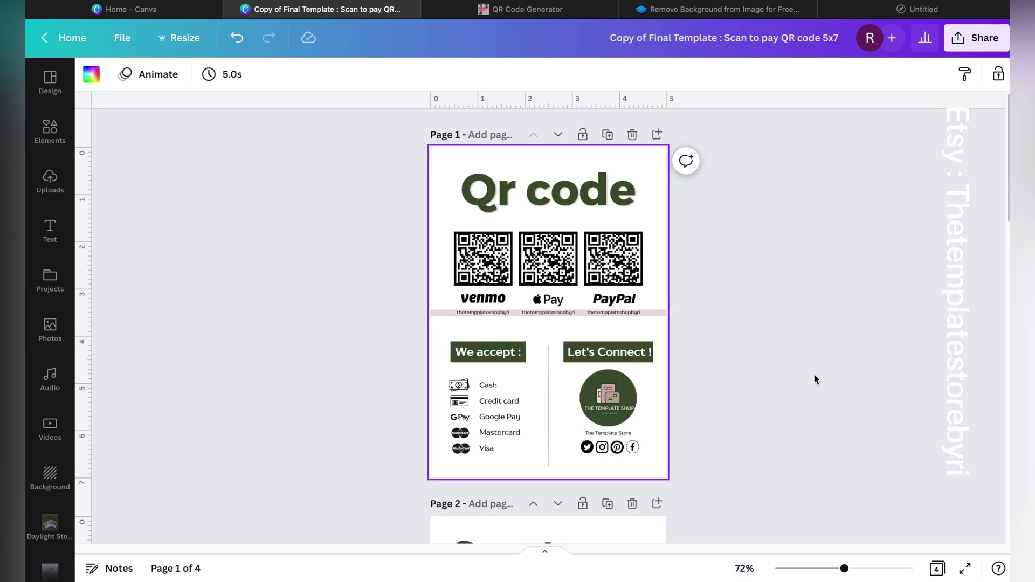
pyautogui.click(849, 342)
pyautogui.scroll(-5, 849, 344)
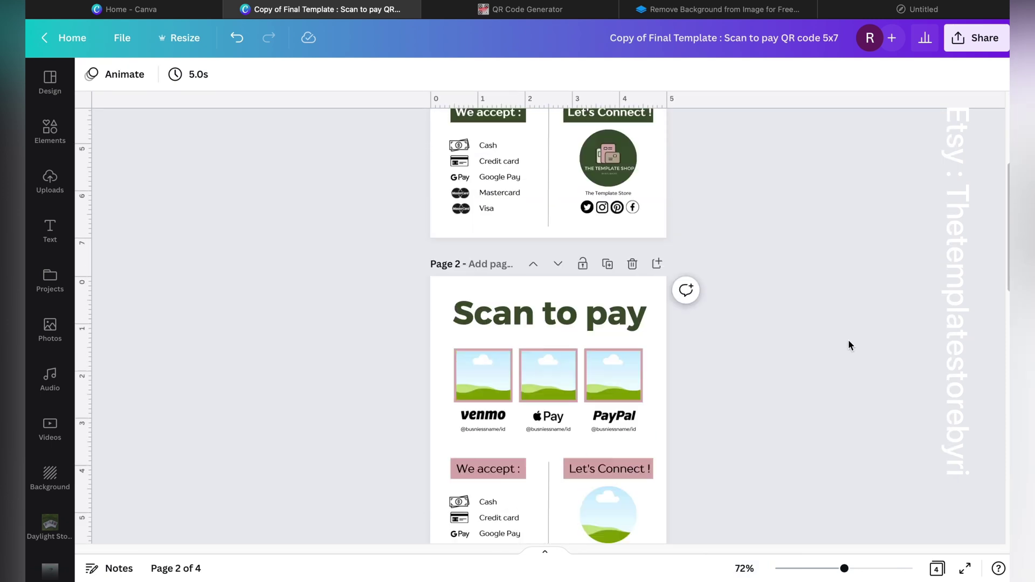
pyautogui.scroll(5, 848, 342)
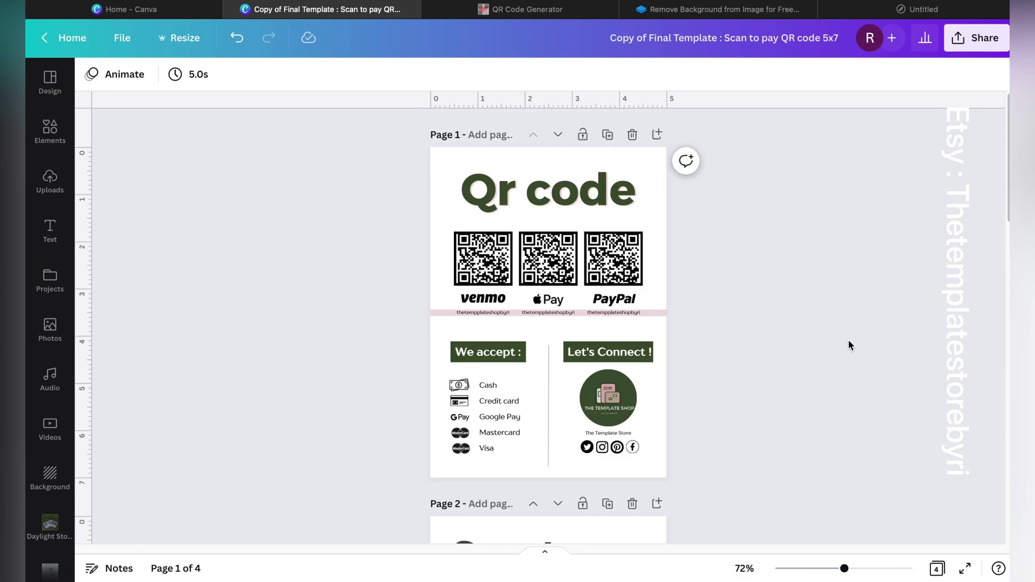
pyautogui.click(966, 569)
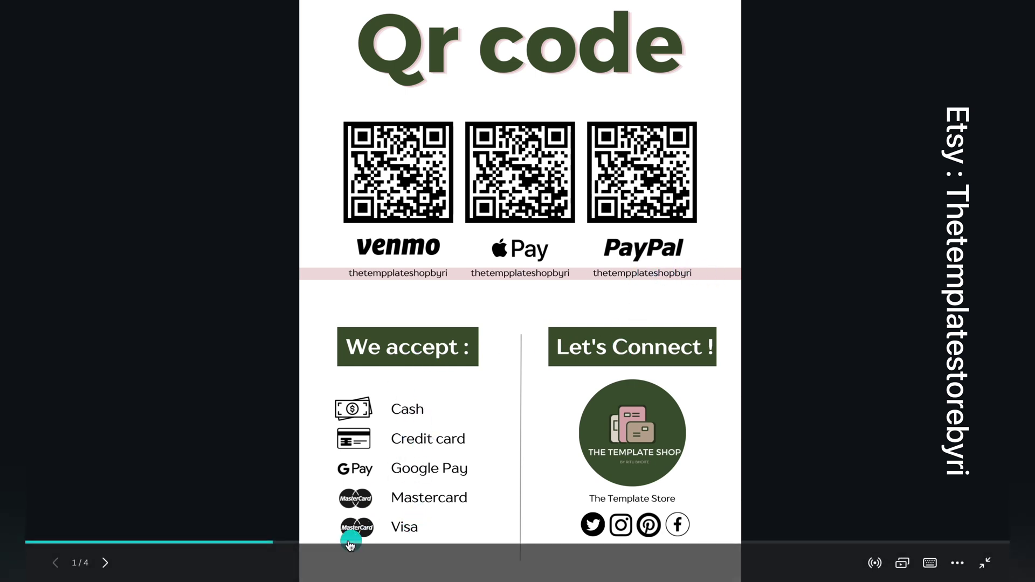
pyautogui.click(985, 563)
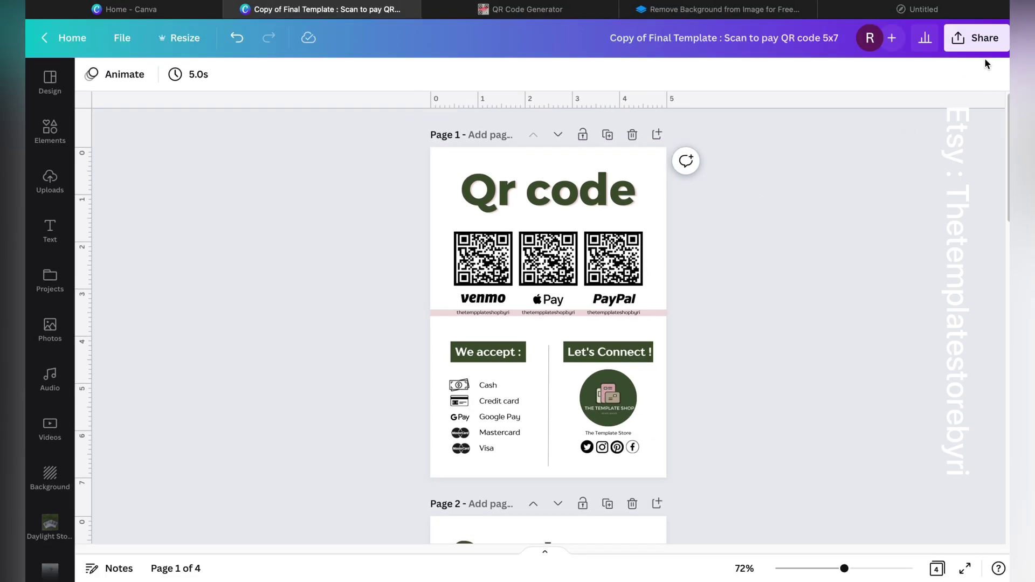
# Step: Examine the design's download settings and the available file types, leaving them without downloading
pyautogui.click(963, 47)
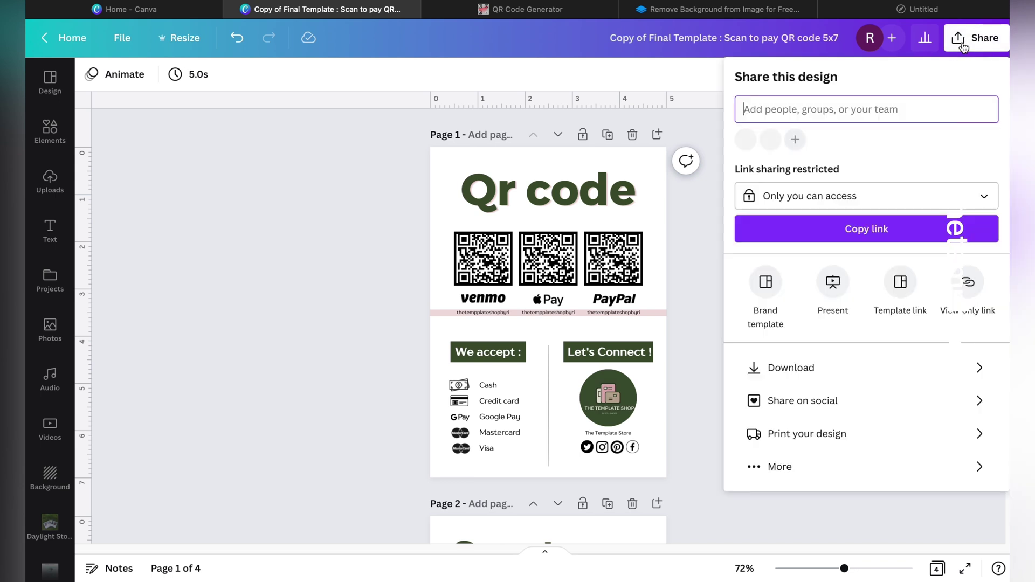
pyautogui.click(796, 367)
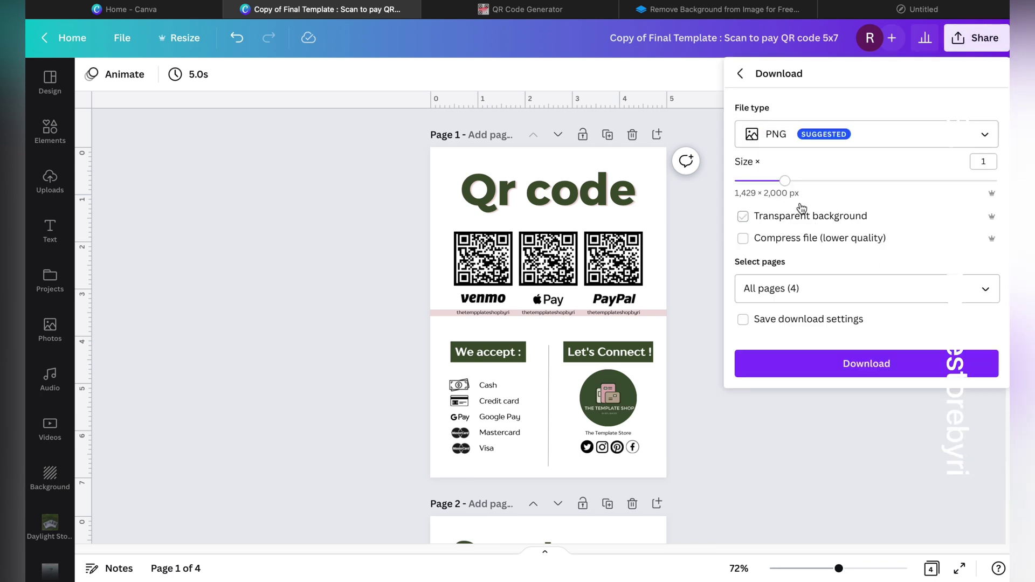
pyautogui.click(824, 145)
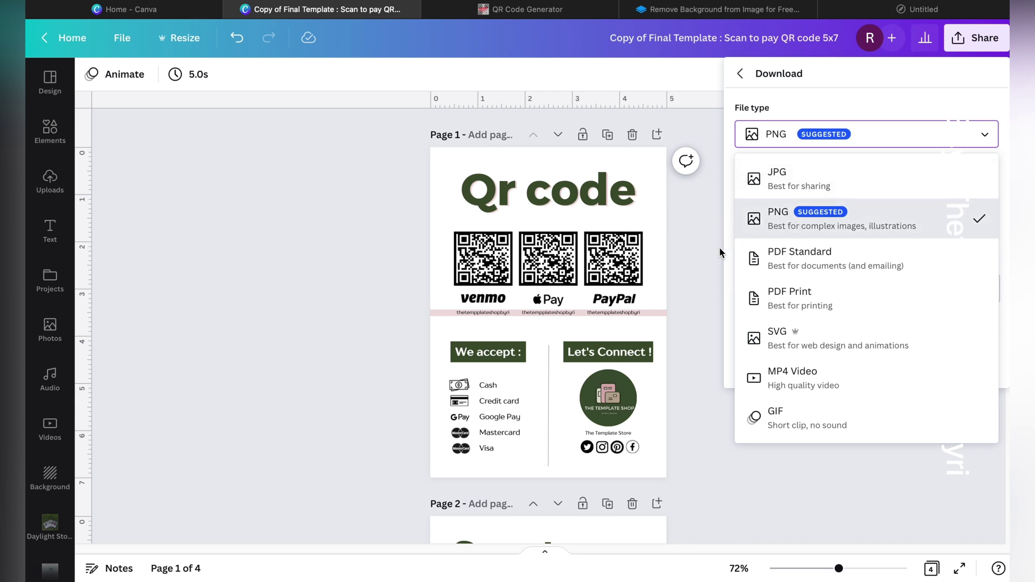
pyautogui.click(690, 271)
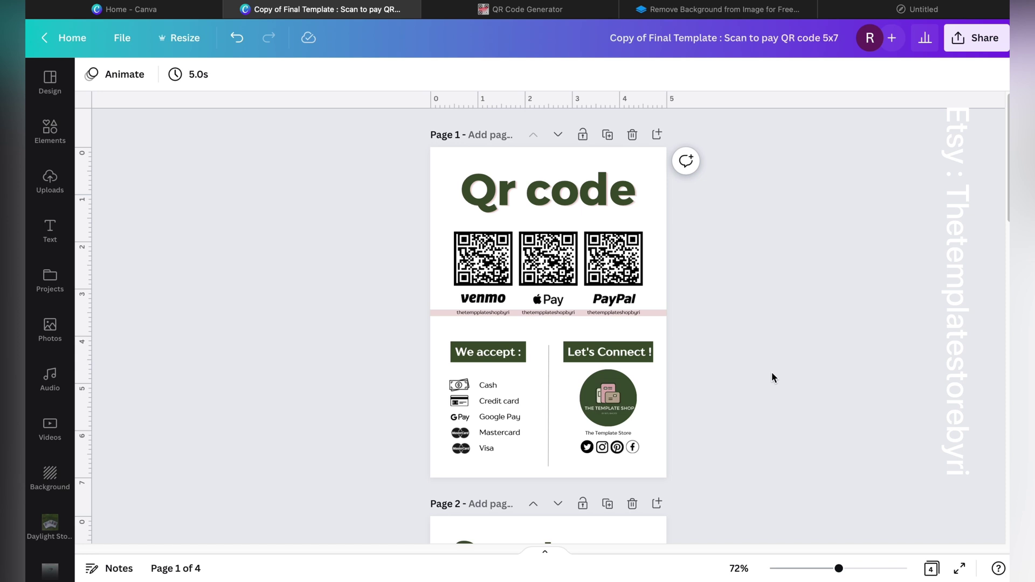
pyautogui.press('super+shift+5')
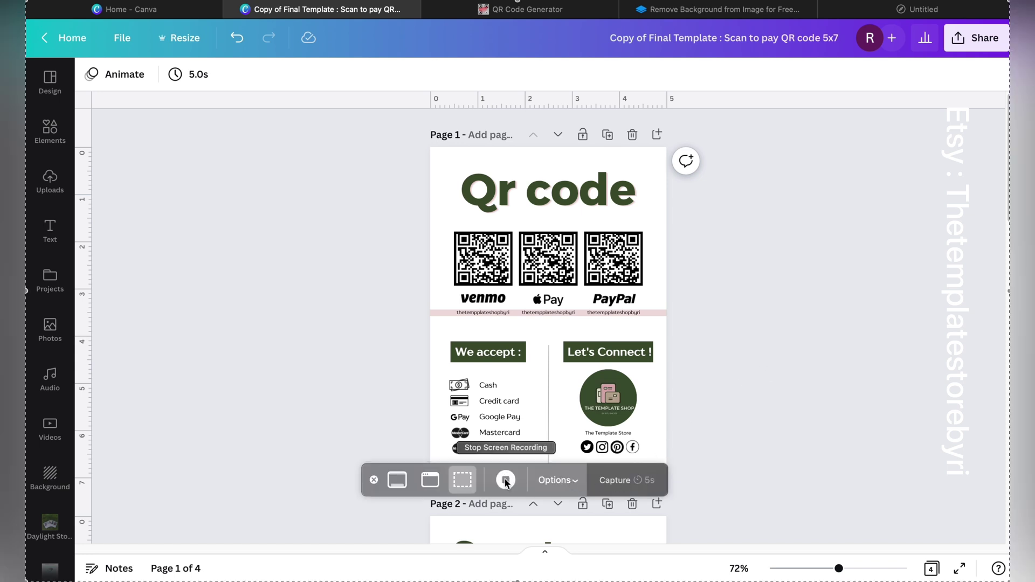